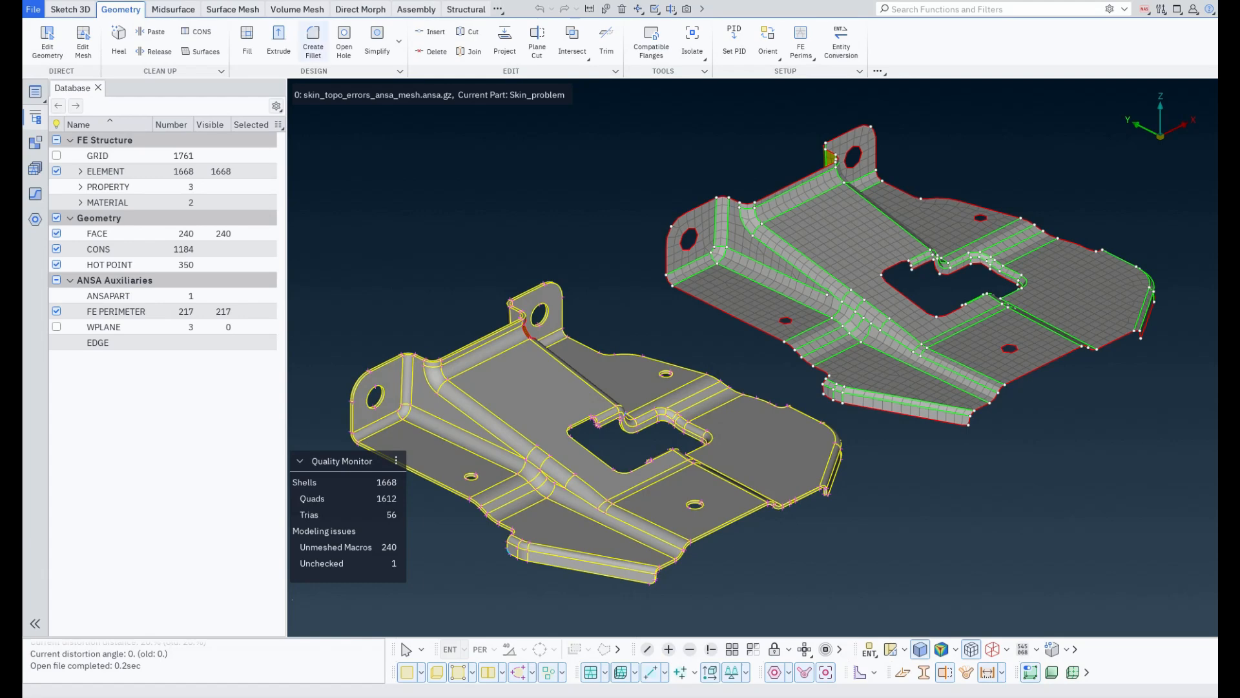
Start the surface mesh Improve function and collapse the Database list, keeping the meshed bracket in view.
{"action": "left_click", "coordinate": [232, 10]}
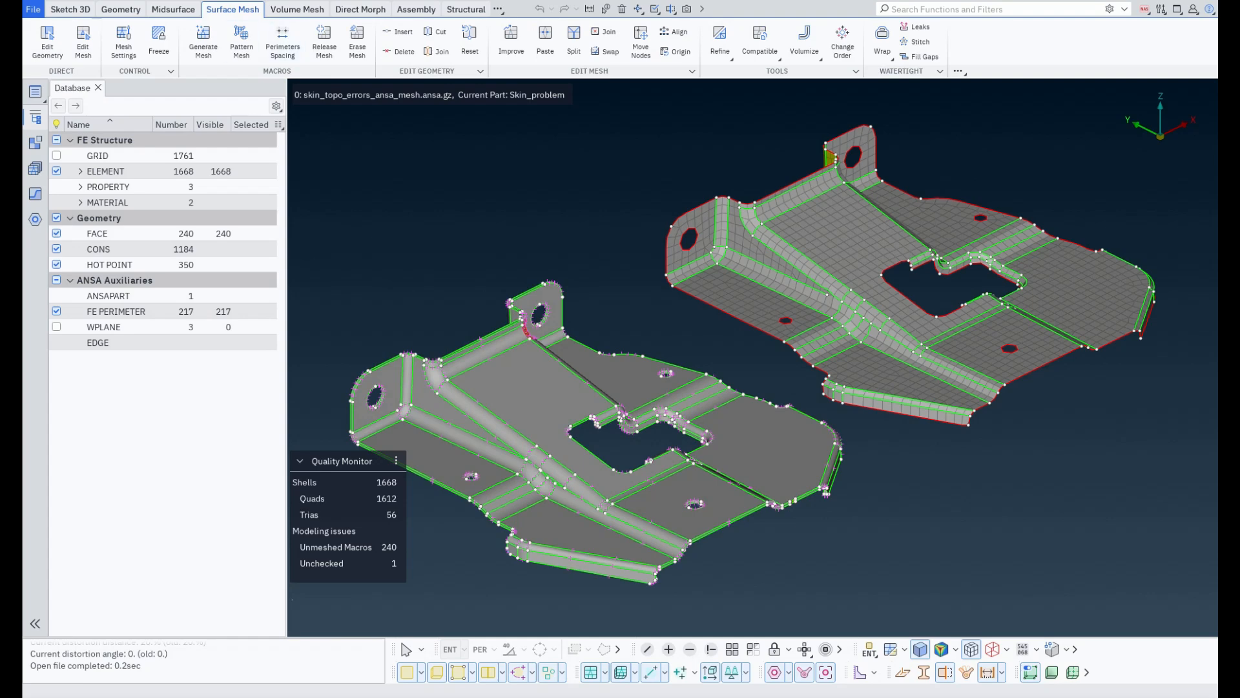
{"action": "left_click", "coordinate": [511, 42]}
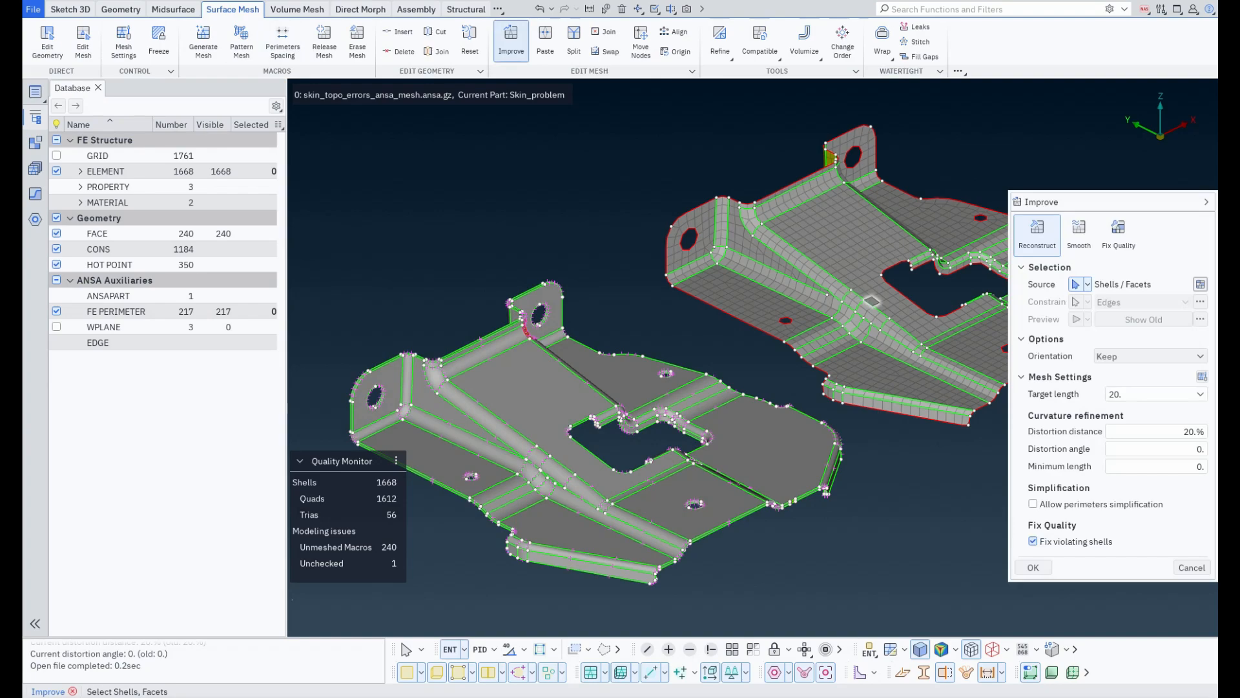
{"action": "left_click", "coordinate": [35, 623]}
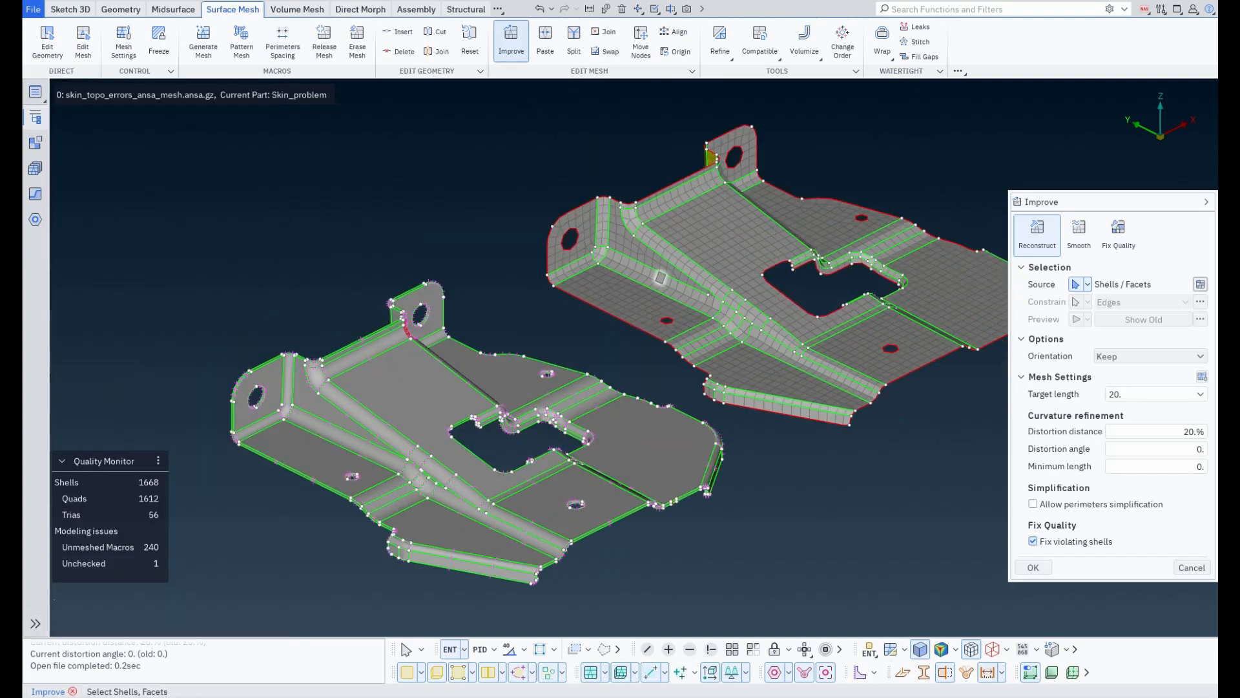
{"action": "middle_click_drag", "start_coordinate": [659, 276], "coordinate": [475, 316], "text": "ctrl"}
{"action": "scroll", "coordinate": [475, 316], "scroll_direction": "up", "scroll_amount": 4}
{"action": "left_click_drag", "start_coordinate": [475, 316], "coordinate": [407, 361], "text": "ctrl"}
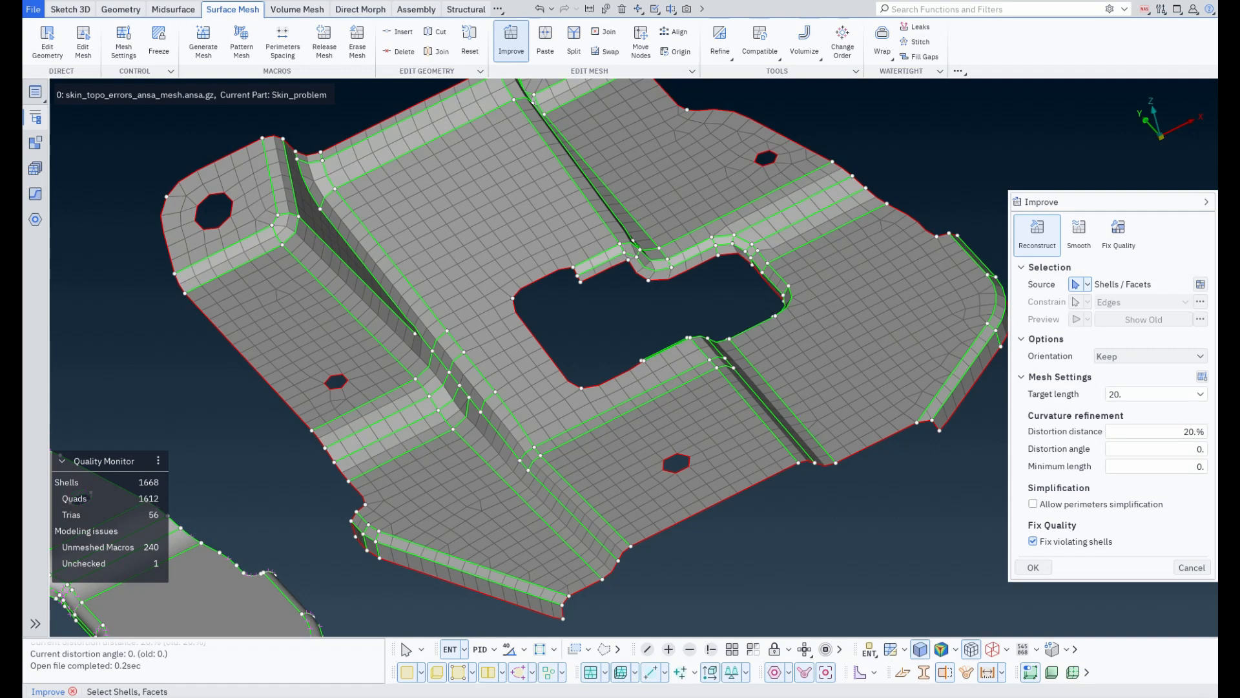
{"action": "scroll", "coordinate": [817, 309], "scroll_direction": "down", "scroll_amount": 5}
{"action": "middle_click_drag", "start_coordinate": [809, 282], "coordinate": [771, 310], "text": "ctrl"}
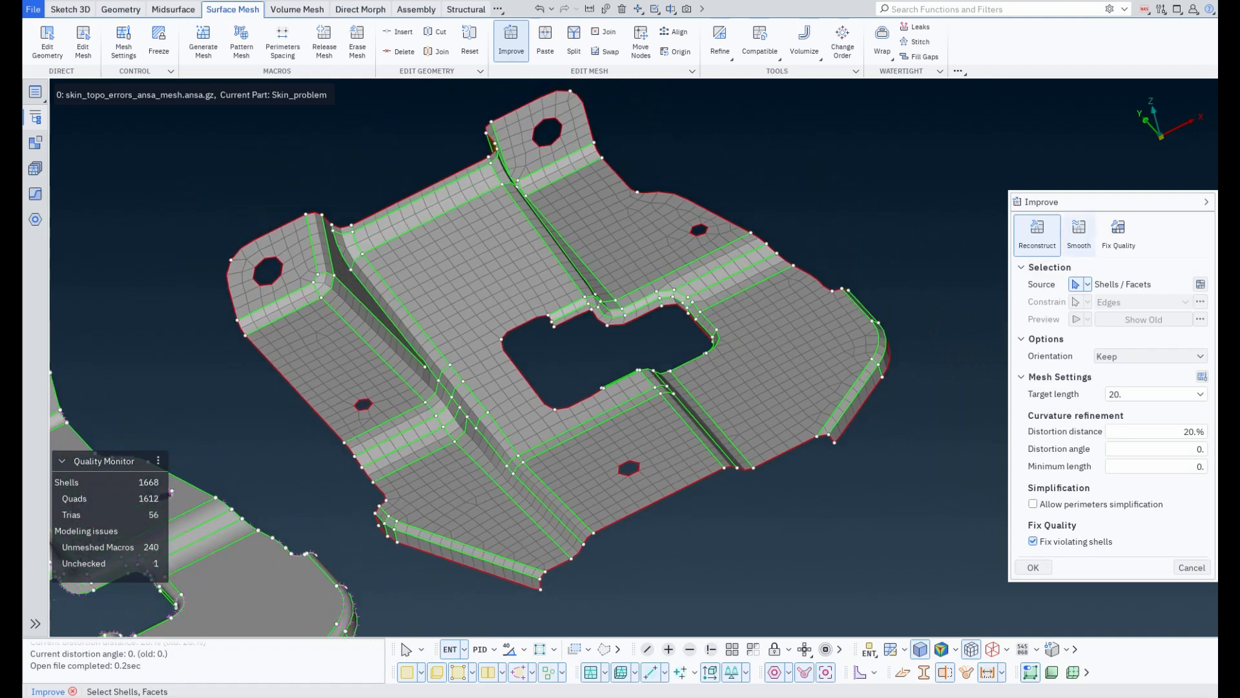
Look through the Smooth and Fix Quality modes of Improve, and return to Reconstruct.
{"action": "left_click", "coordinate": [1079, 233]}
{"action": "left_click", "coordinate": [1118, 234]}
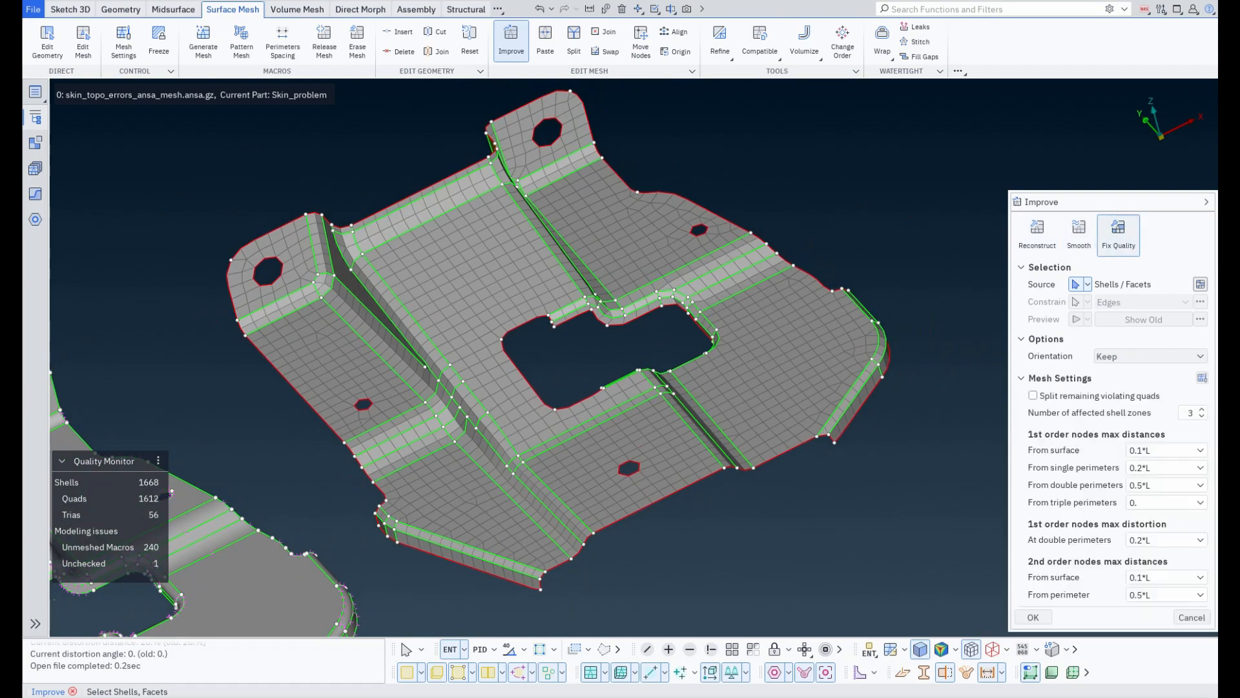
{"action": "left_click", "coordinate": [1036, 234]}
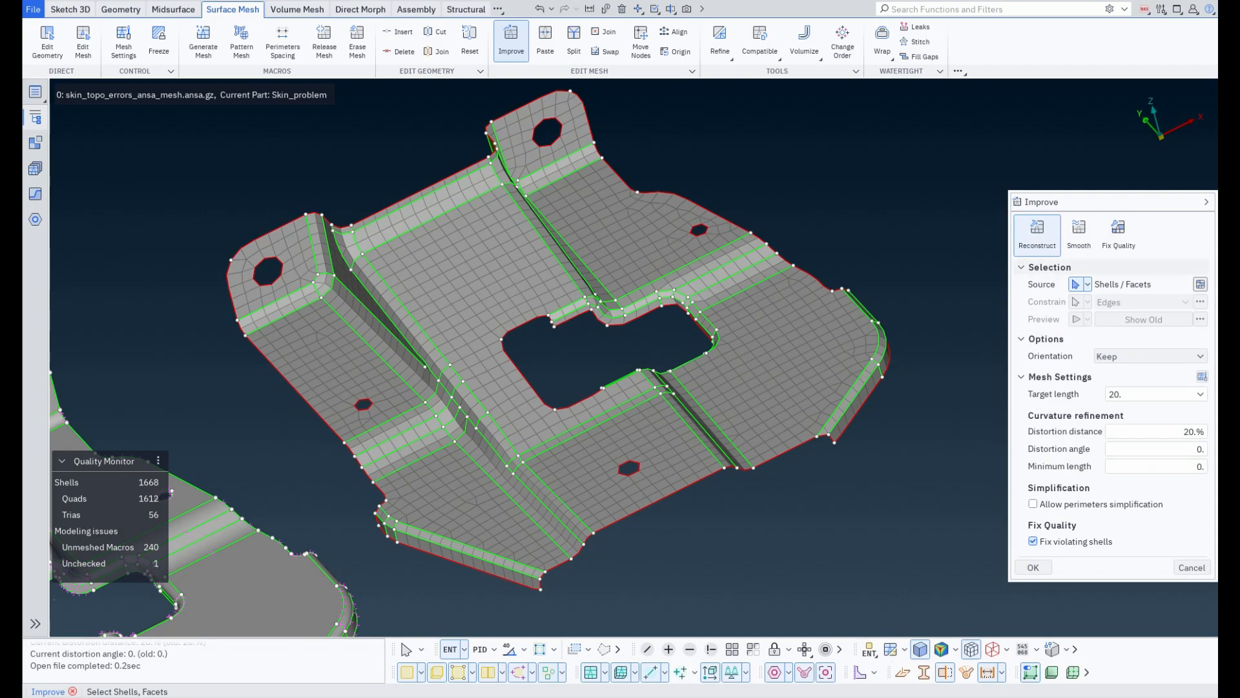
Examine the Selection, Options and Mesh Settings sections of the Reconstruct mode by collapsing and expanding each one.
{"action": "left_click", "coordinate": [1050, 267]}
{"action": "left_click", "coordinate": [1046, 285]}
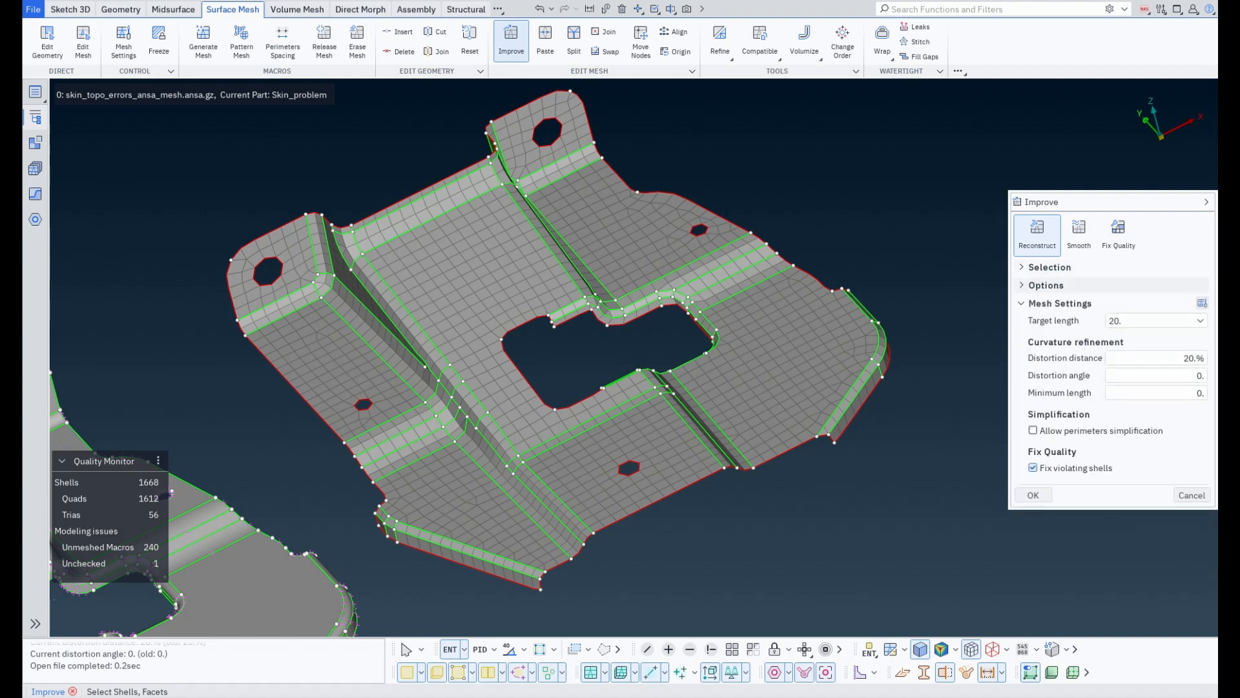
{"action": "left_click", "coordinate": [1059, 302]}
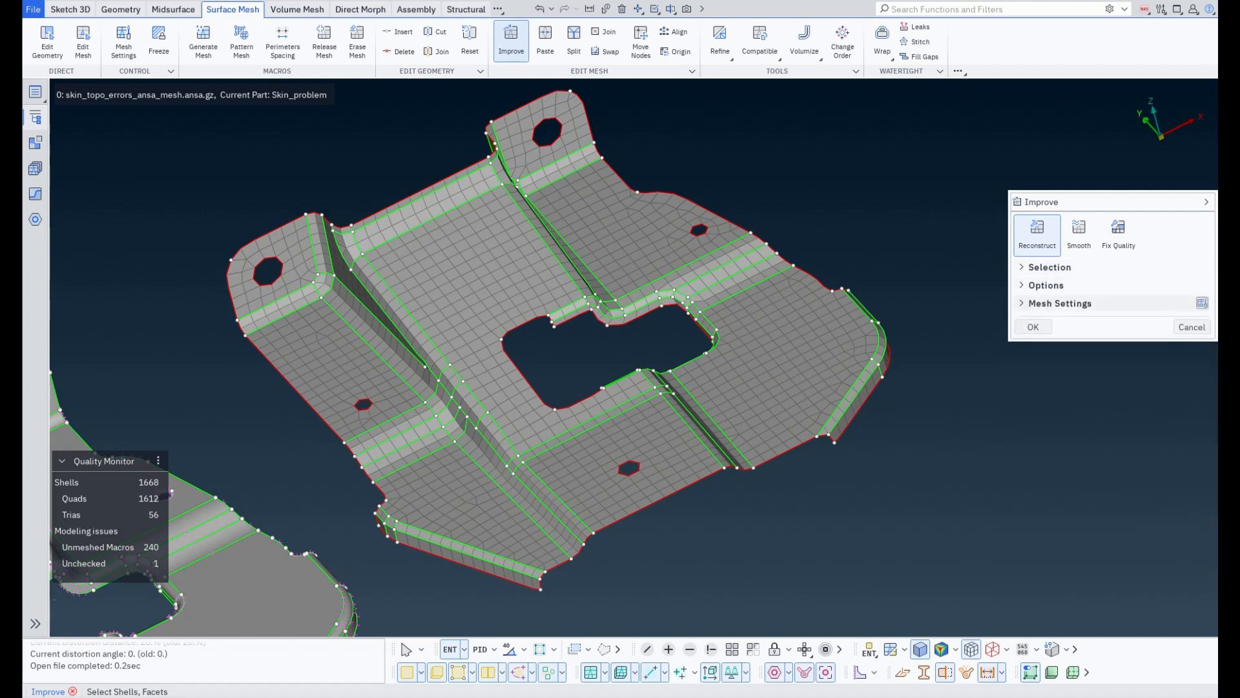
{"action": "left_click", "coordinate": [1059, 303]}
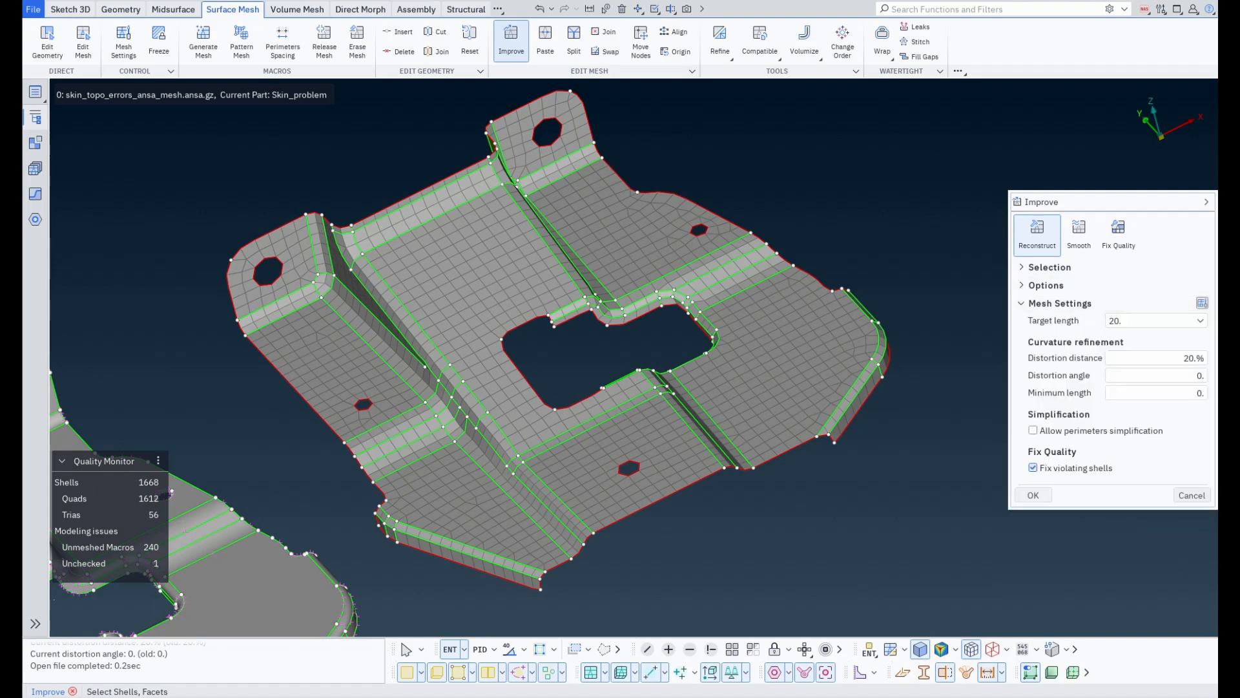
{"action": "left_click", "coordinate": [1046, 285]}
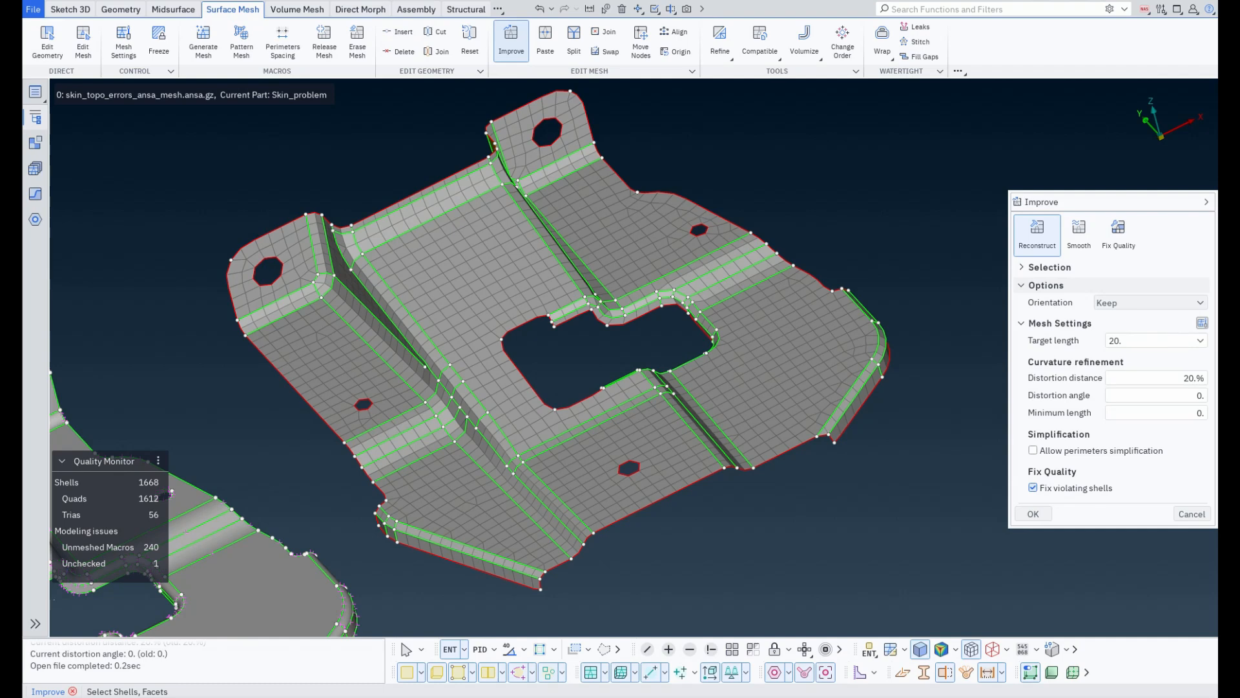
{"action": "left_click", "coordinate": [1049, 267]}
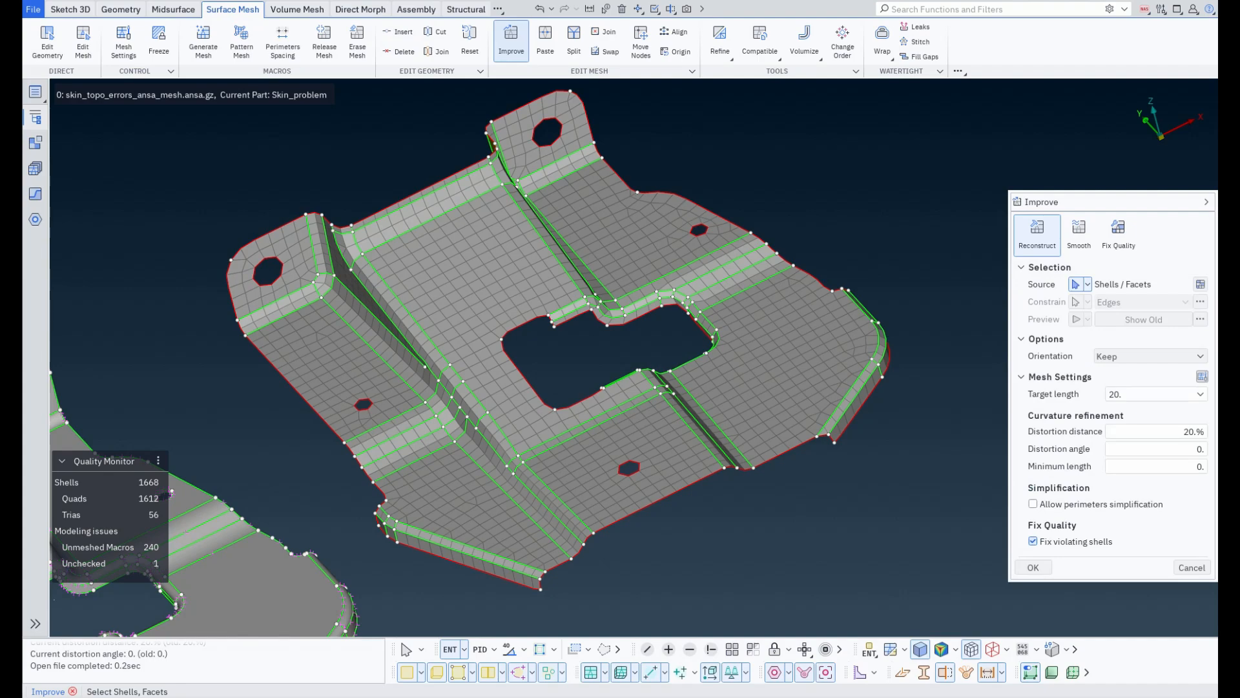
{"action": "left_click", "coordinate": [1059, 377]}
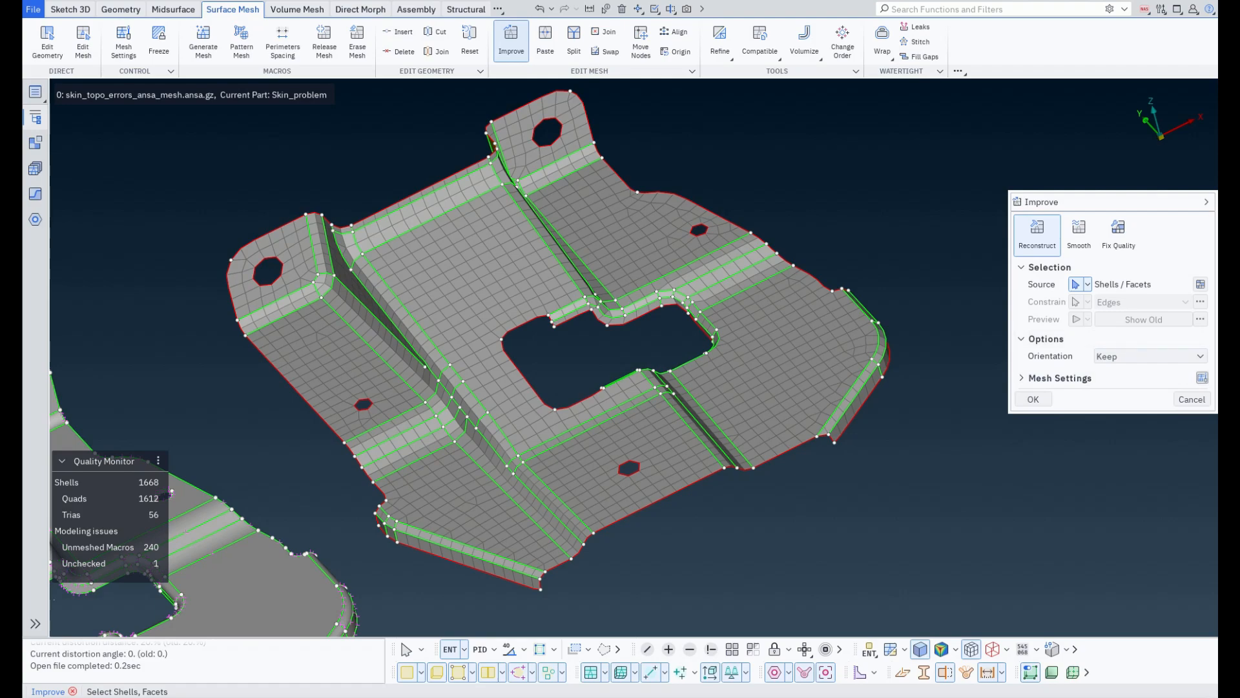
{"action": "left_click", "coordinate": [1059, 378]}
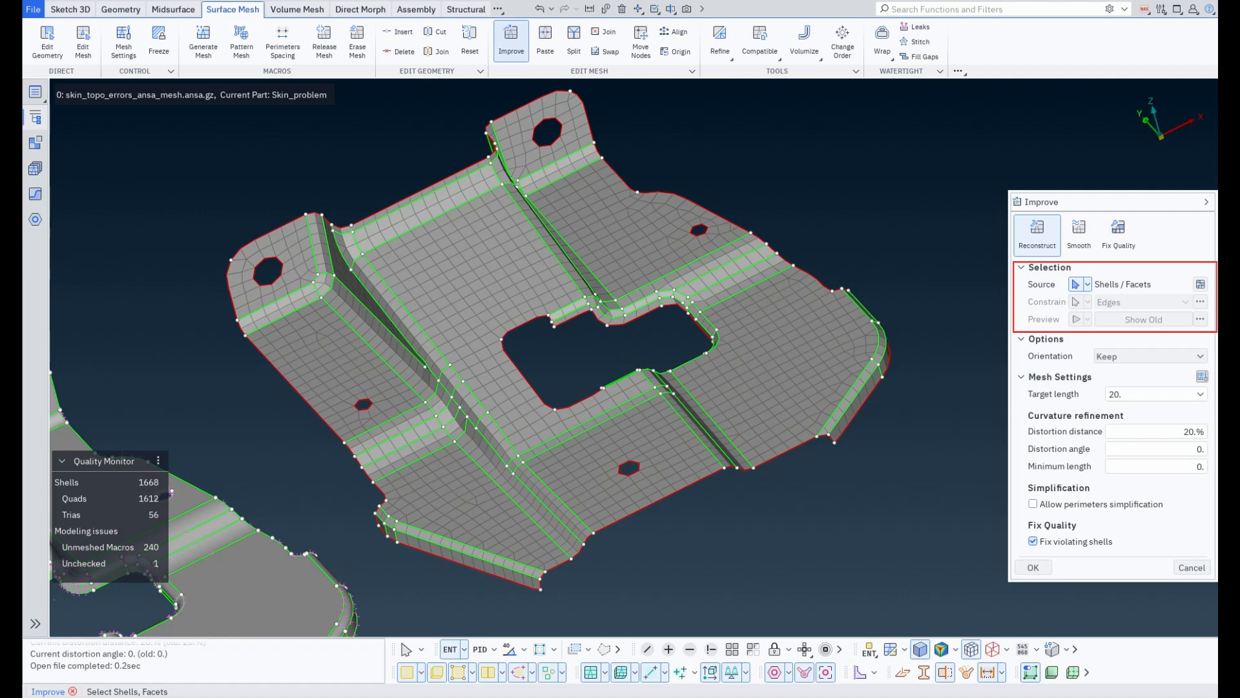
Select the shells on the cutout side of the meshed bracket, set the Constrain stage to Skip and leave Improve.
{"action": "left_click", "coordinate": [1088, 284]}
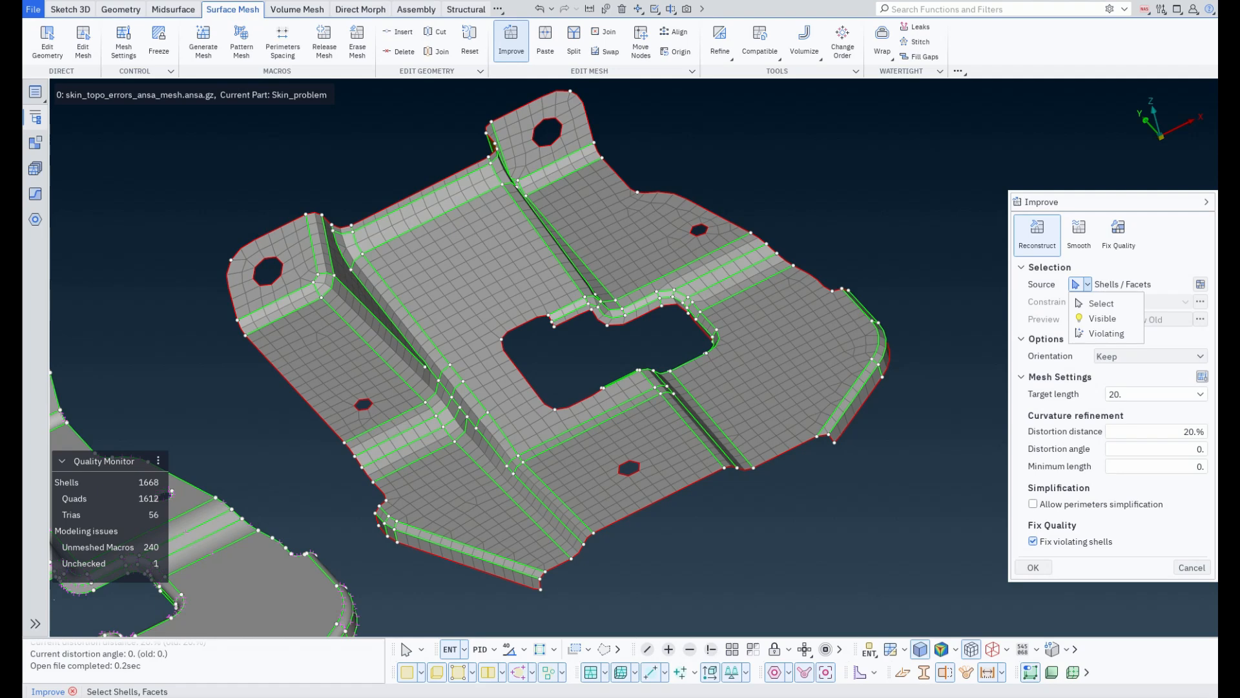
{"action": "key", "text": "Escape"}
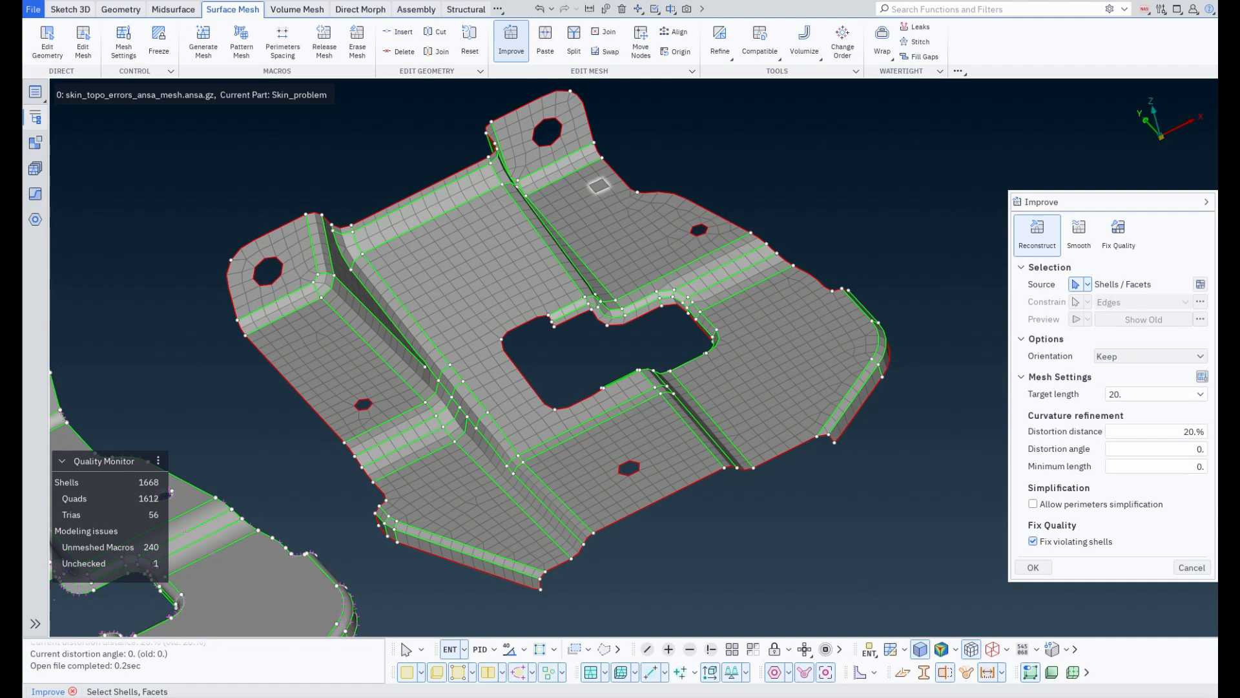
{"action": "left_click_drag", "start_coordinate": [599, 169], "coordinate": [954, 600]}
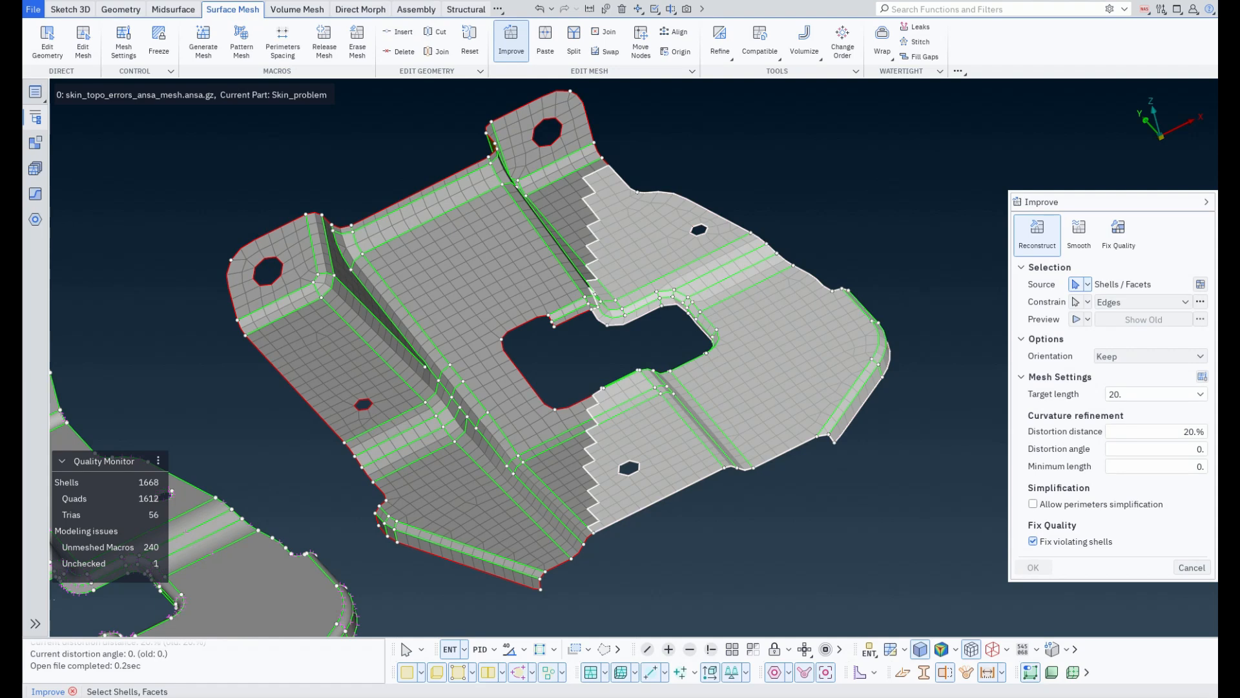
{"action": "middle_click", "coordinate": [955, 600]}
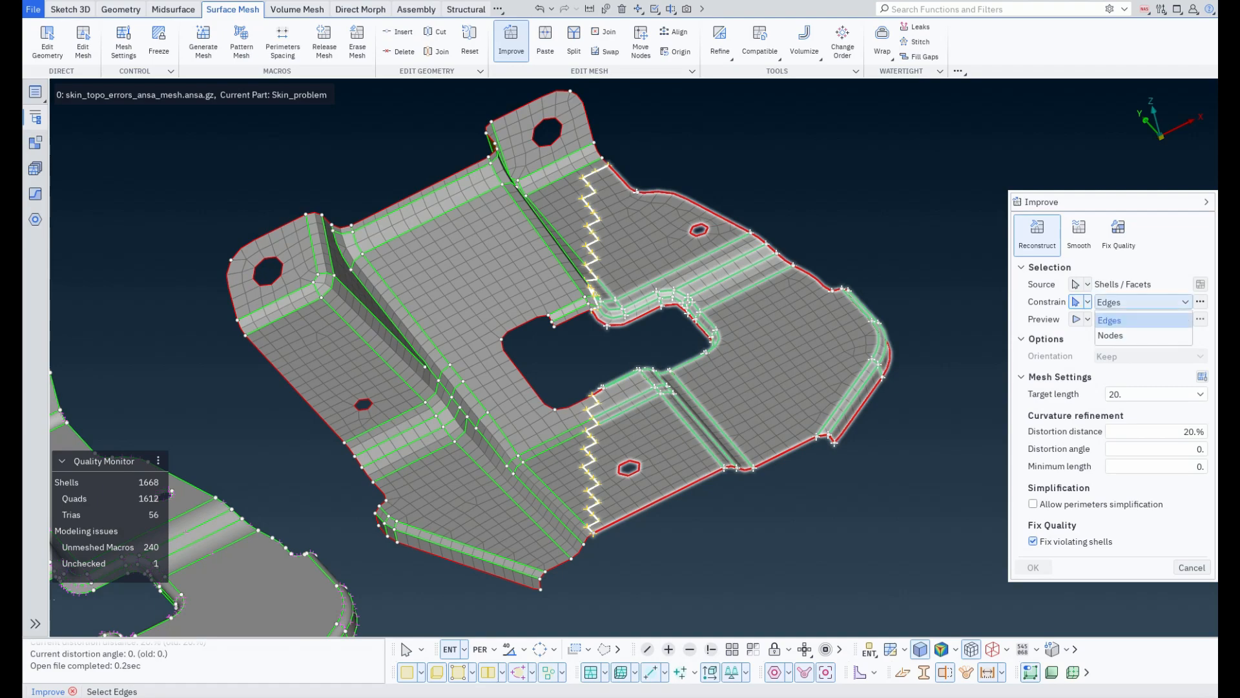
{"action": "left_click", "coordinate": [1088, 301]}
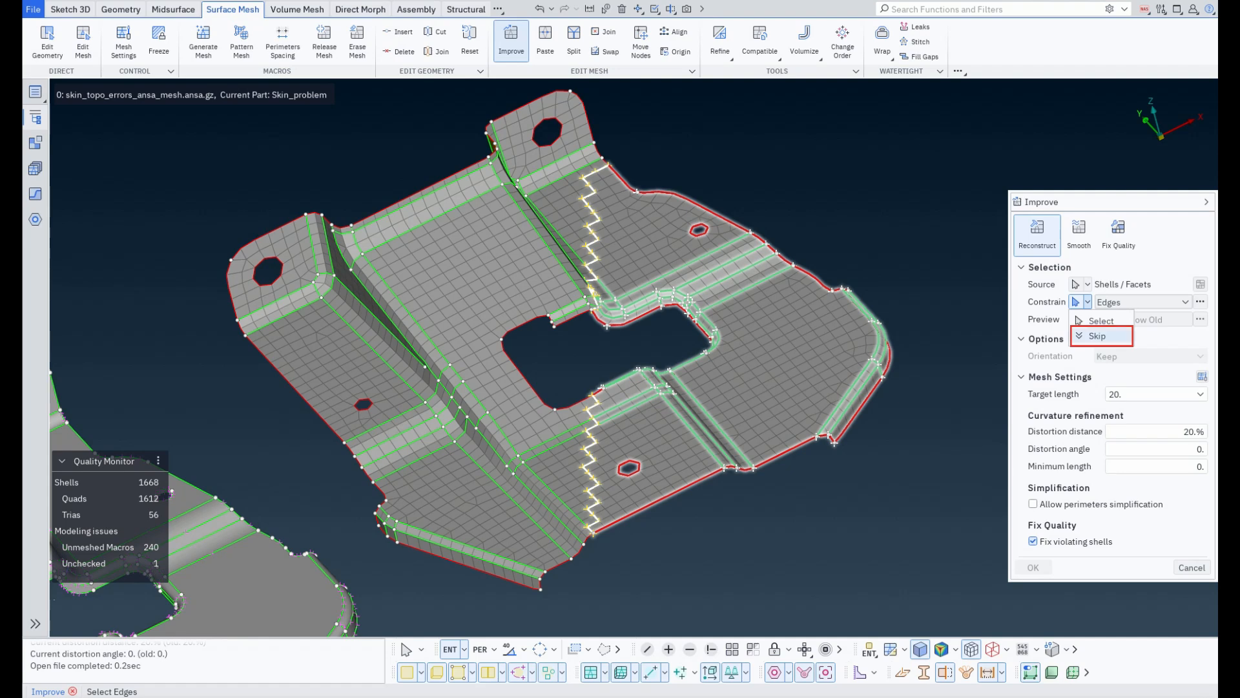
{"action": "left_click", "coordinate": [1098, 337]}
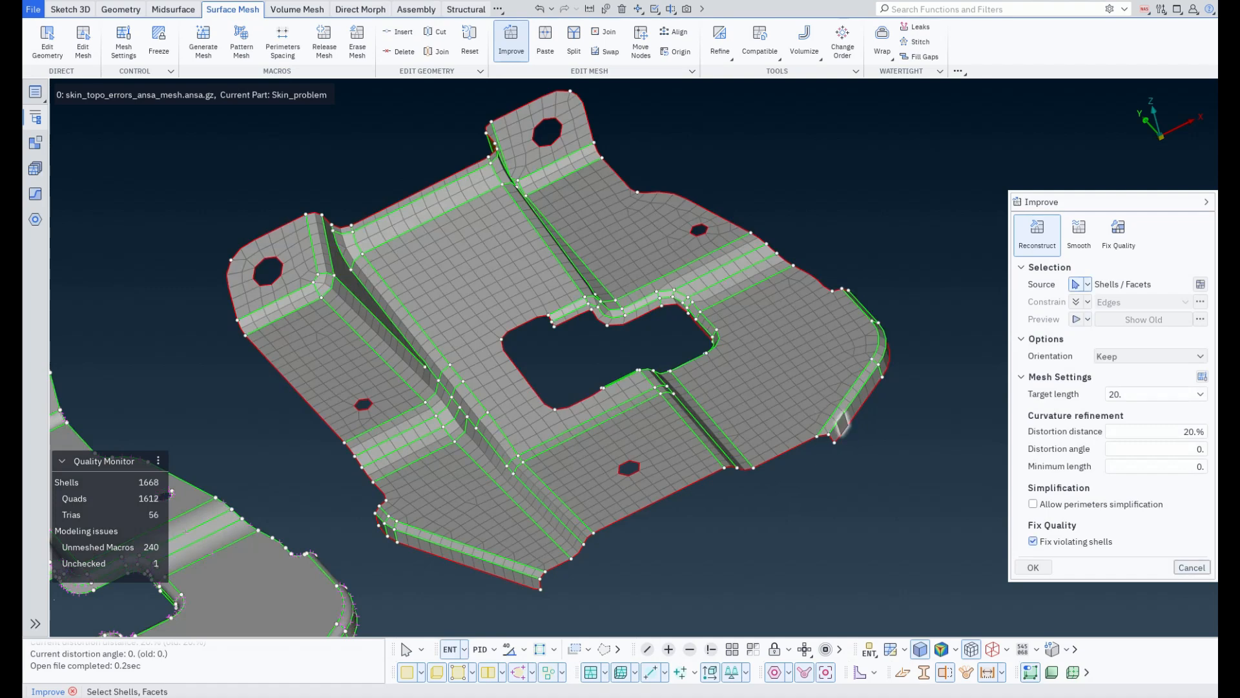
{"action": "key", "text": "Escape"}
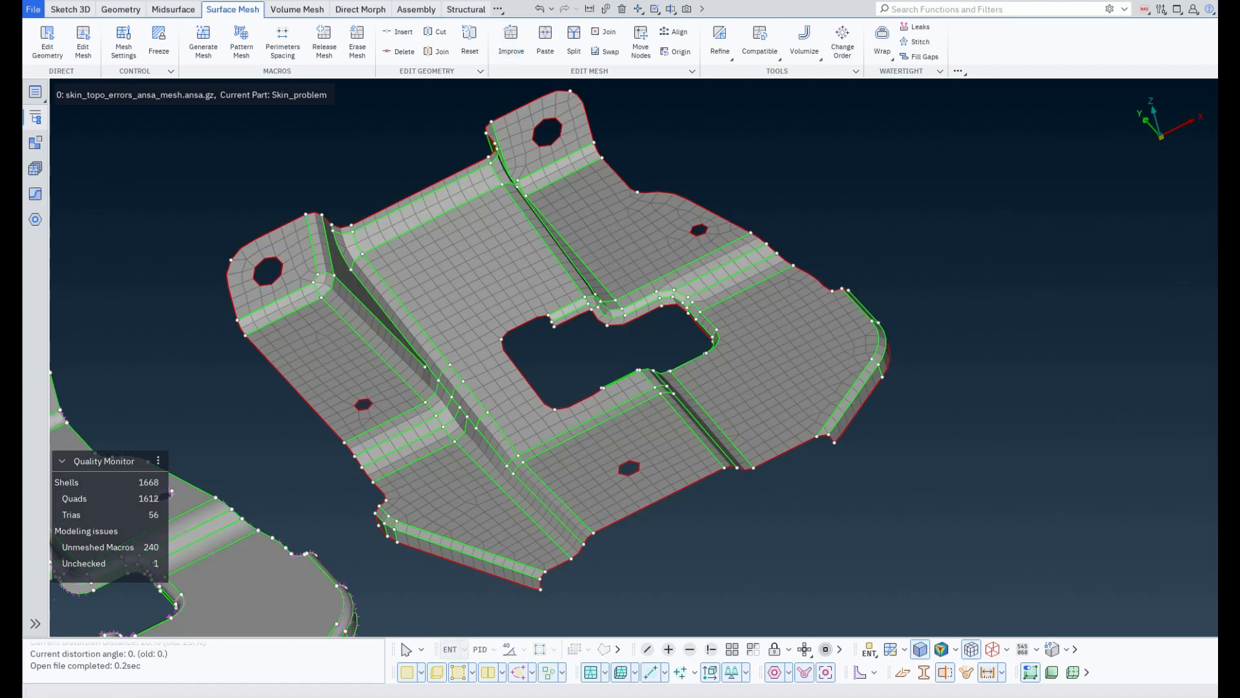
Bring up the Mesh Settings and measure the distance between two adjacent nodes on the flat area beside the cutout.
{"action": "left_click", "coordinate": [123, 40]}
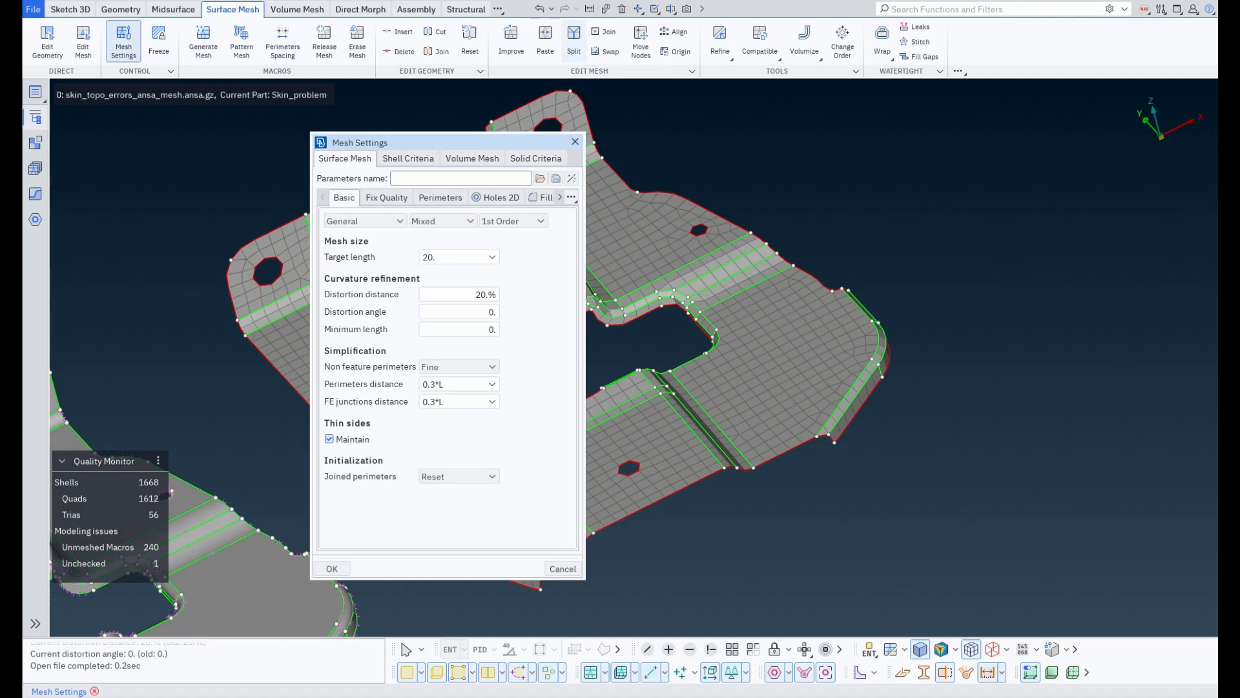
{"action": "left_click", "coordinate": [589, 9]}
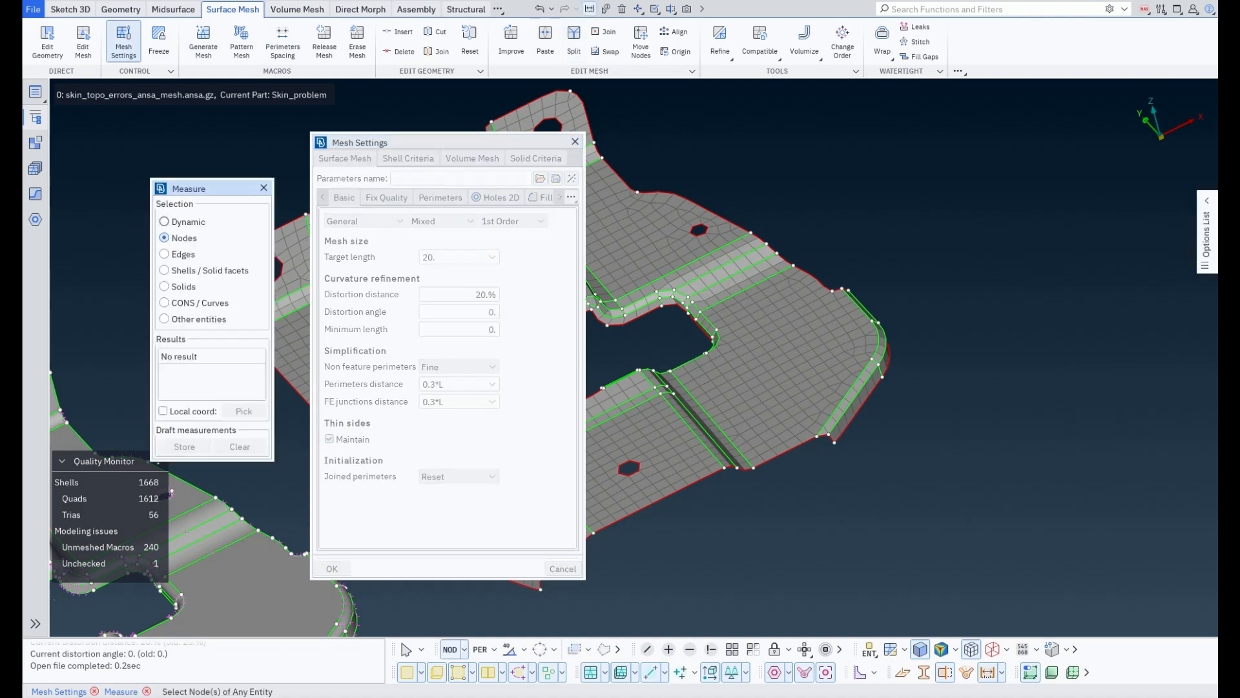
{"action": "left_click", "coordinate": [761, 327]}
{"action": "left_click", "coordinate": [749, 332]}
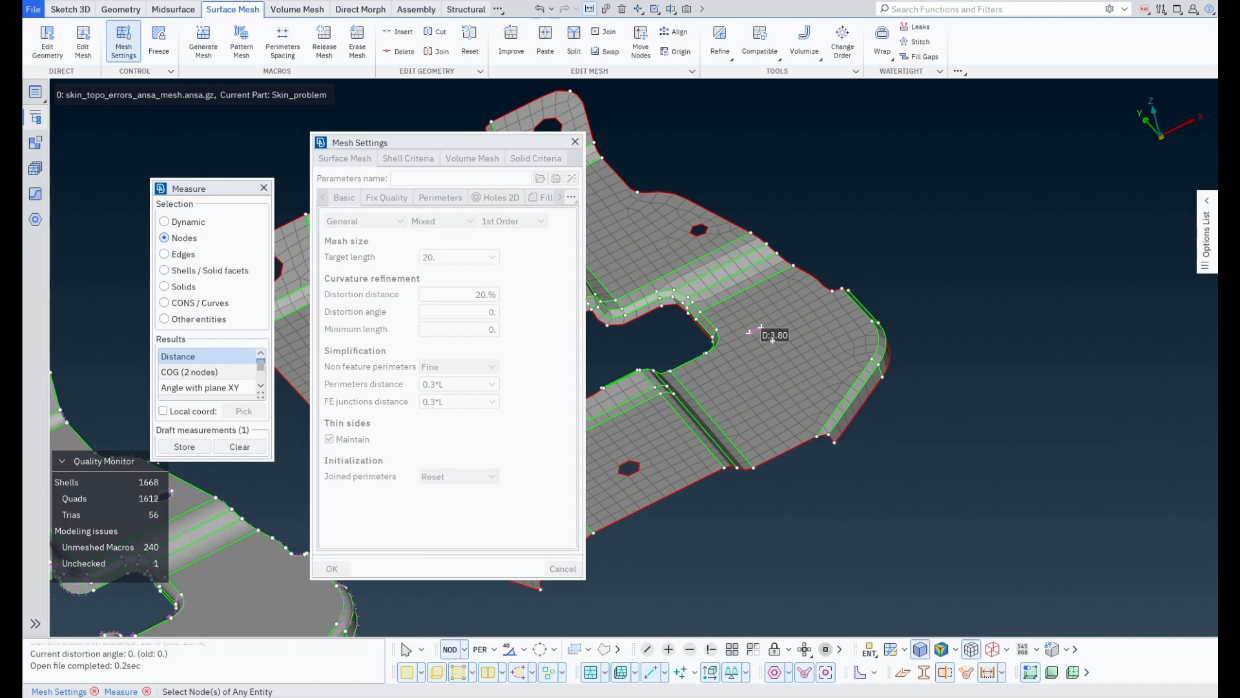
{"action": "middle_click", "coordinate": [772, 340]}
{"action": "middle_click", "coordinate": [772, 340]}
Generate Crash mesh parameters and quality criteria with a target length of 4, and apply the mesh settings.
{"action": "left_click", "coordinate": [446, 257]}
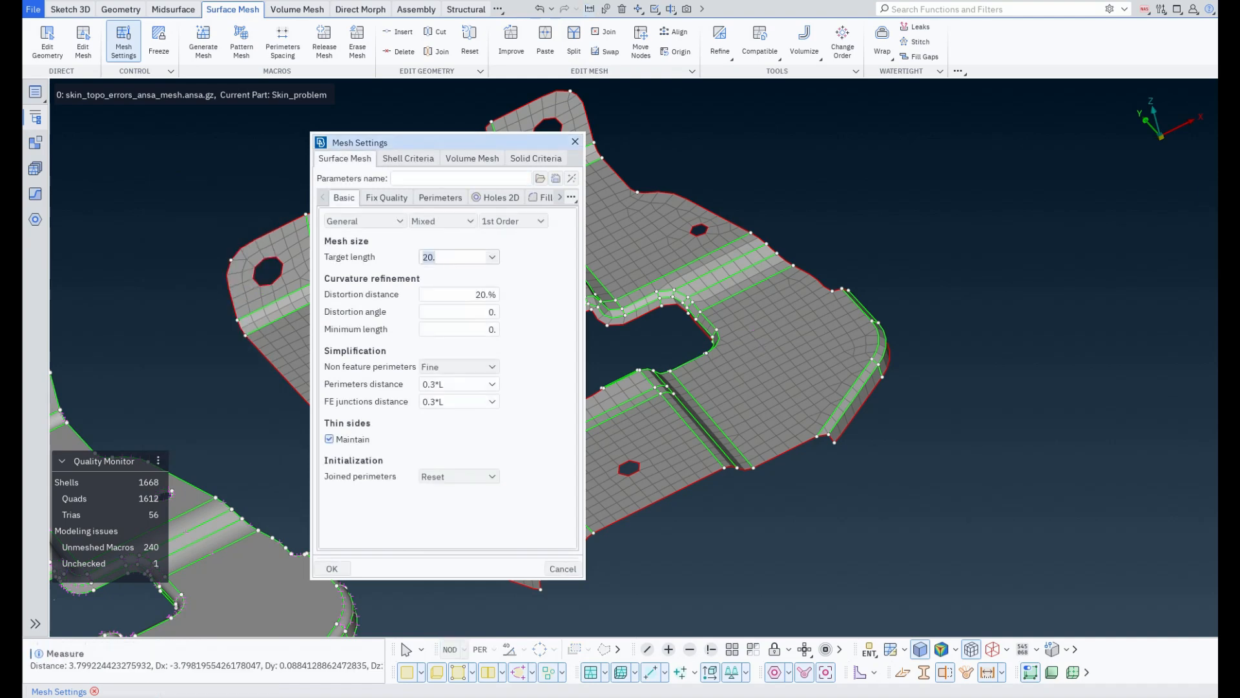
{"action": "left_click", "coordinate": [571, 178]}
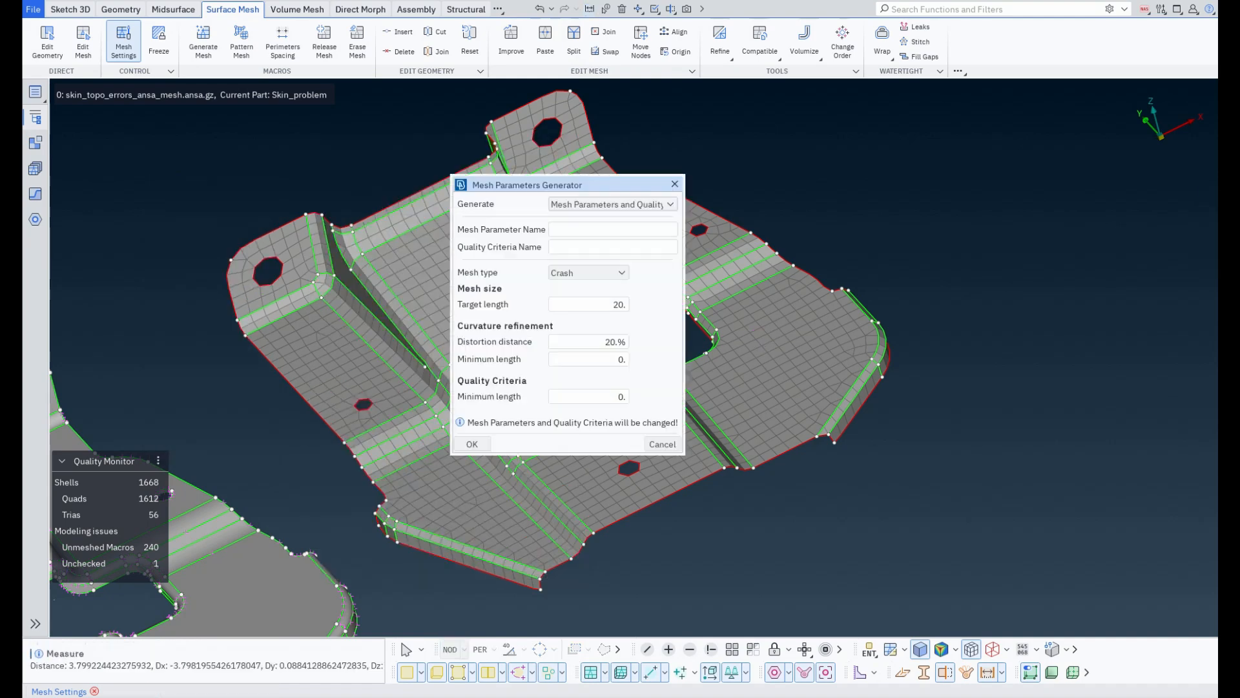
{"action": "double_click", "coordinate": [602, 304]}
{"action": "type", "text": "4"}
{"action": "double_click", "coordinate": [613, 397]}
{"action": "left_click", "coordinate": [472, 444]}
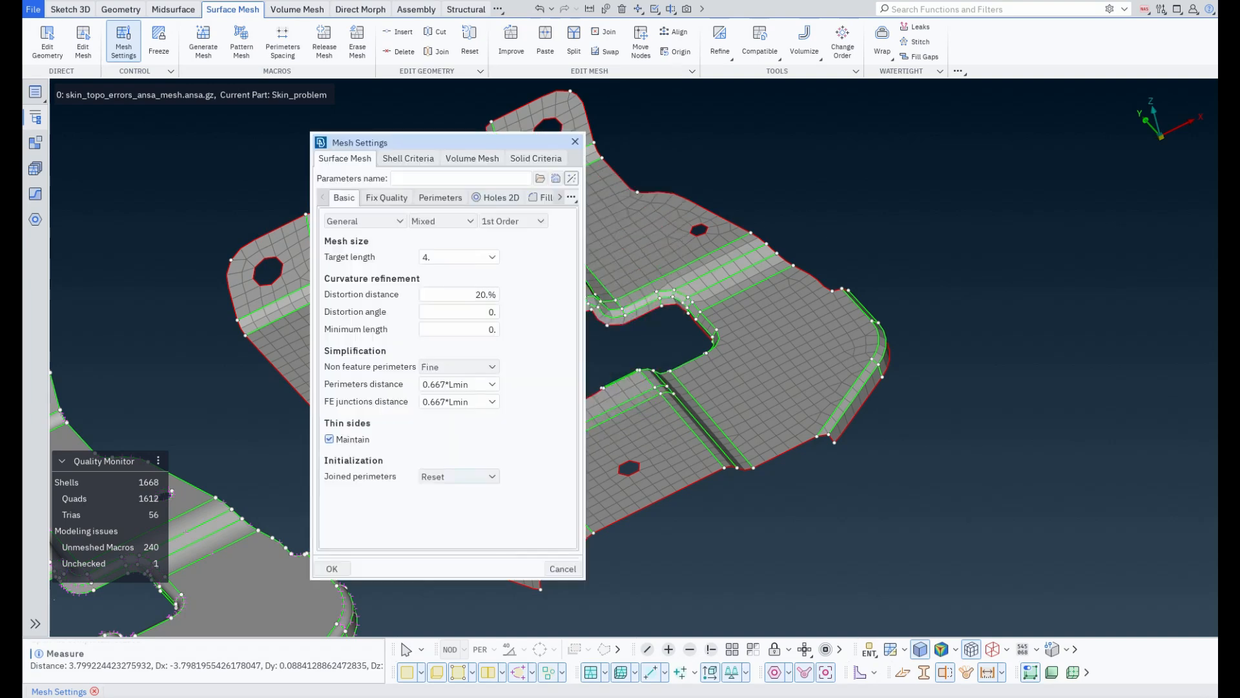
{"action": "left_click", "coordinate": [331, 569]}
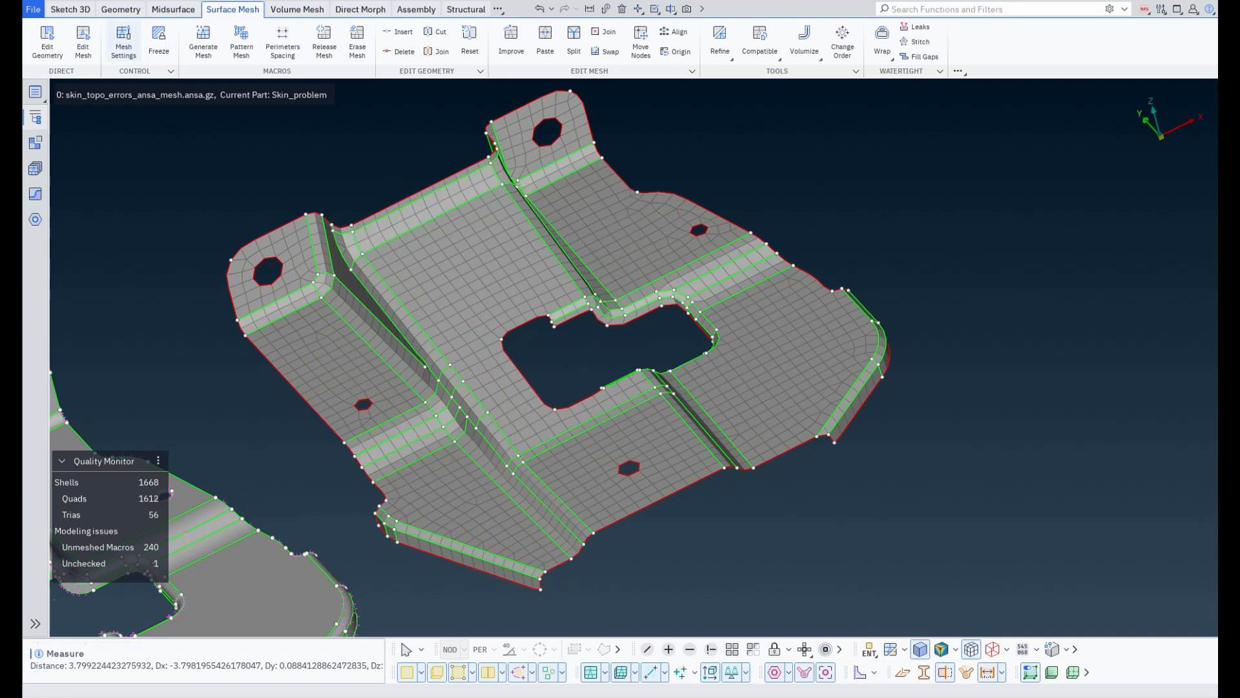
Preview the Reconstruct improvement on the shells of the bracket's cutout side and compare the old mesh with the new one.
{"action": "left_click", "coordinate": [511, 40]}
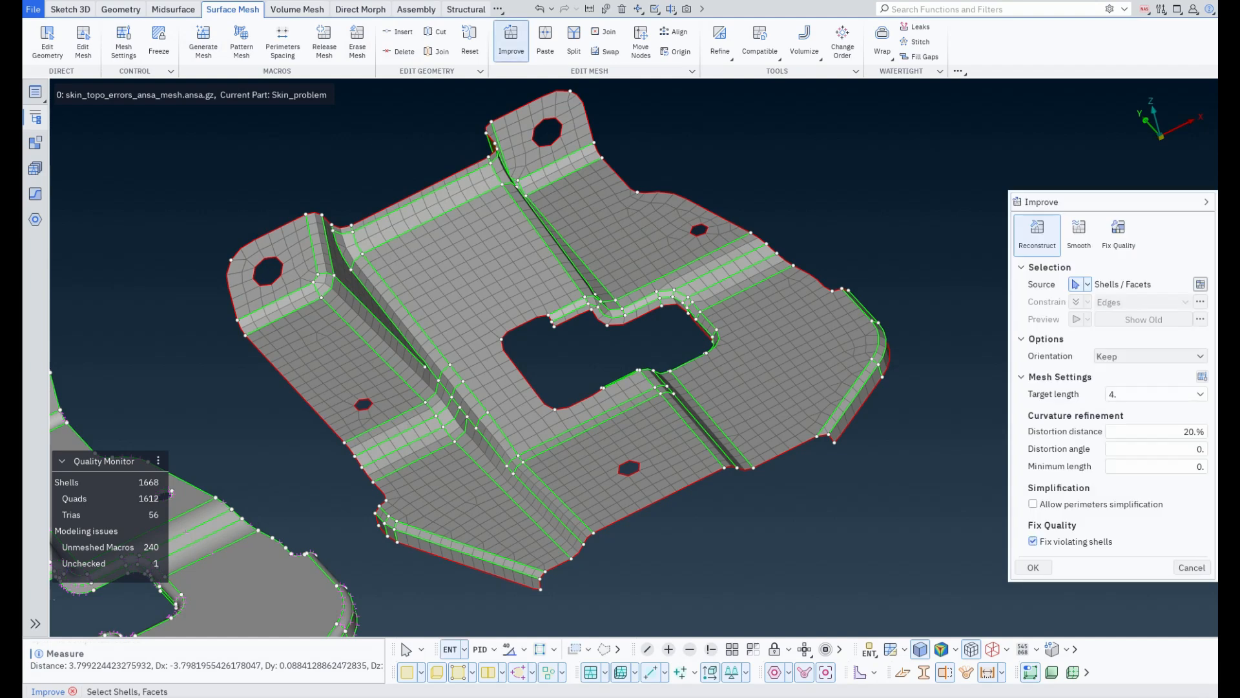
{"action": "left_click_drag", "start_coordinate": [934, 179], "coordinate": [589, 511]}
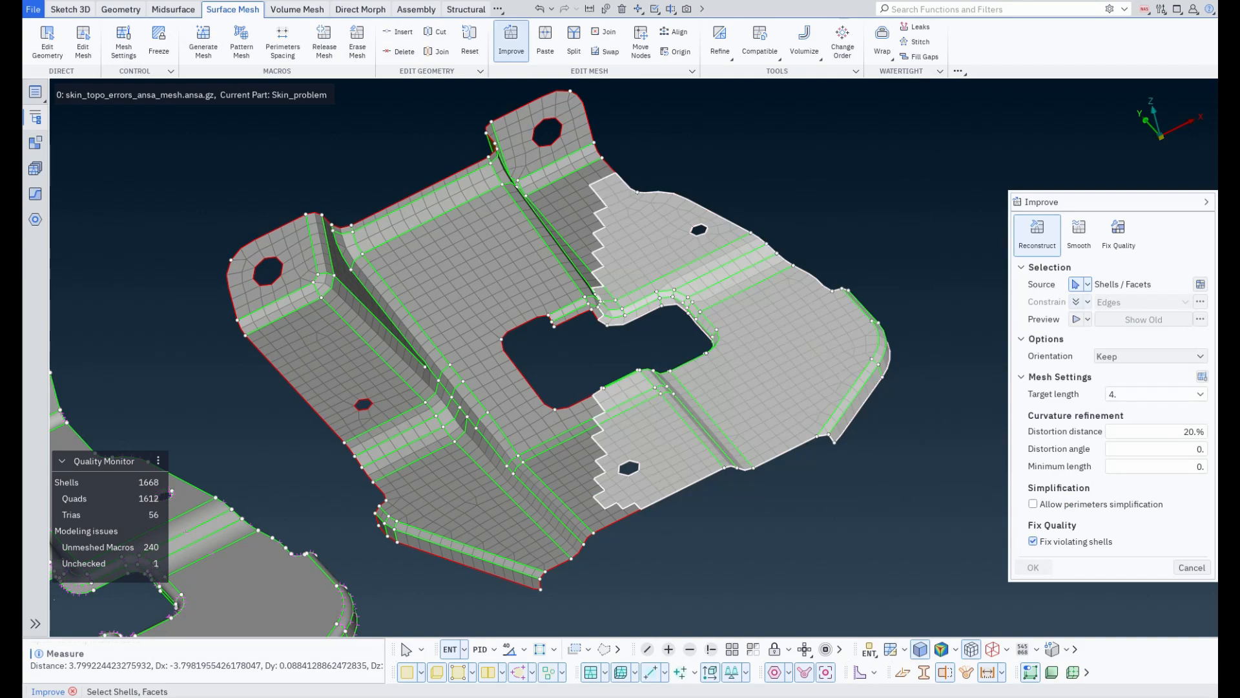
{"action": "middle_click", "coordinate": [589, 510]}
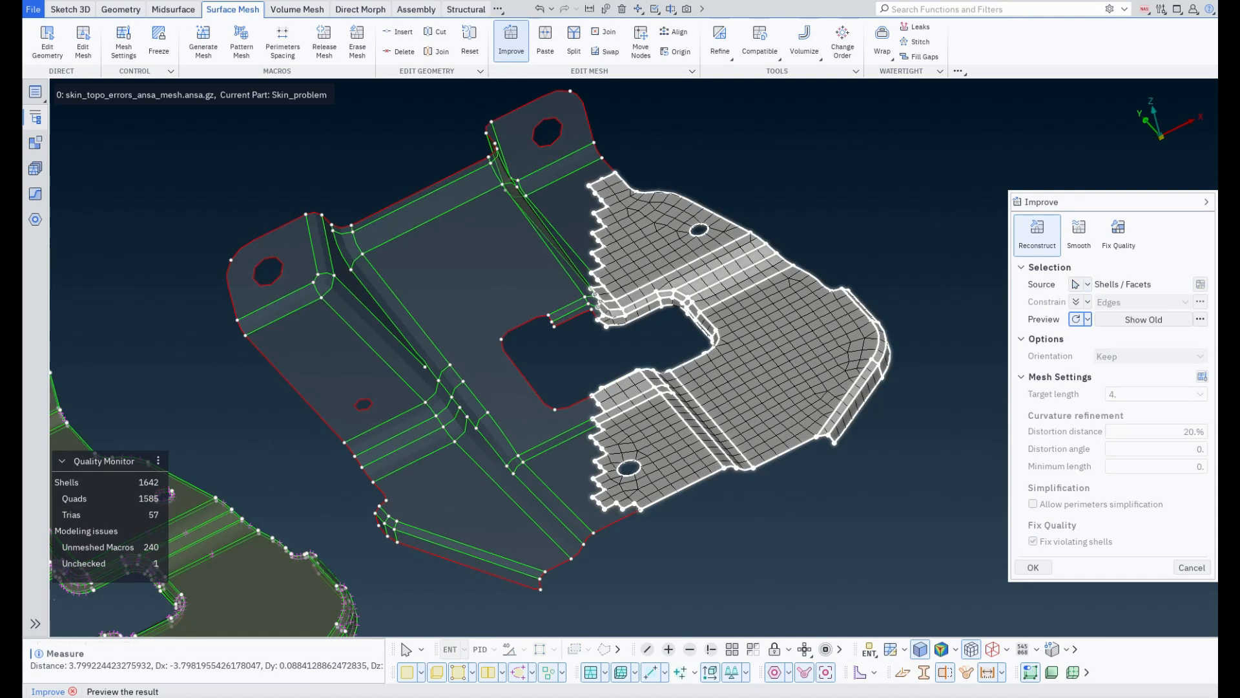
{"action": "left_click", "coordinate": [1143, 320]}
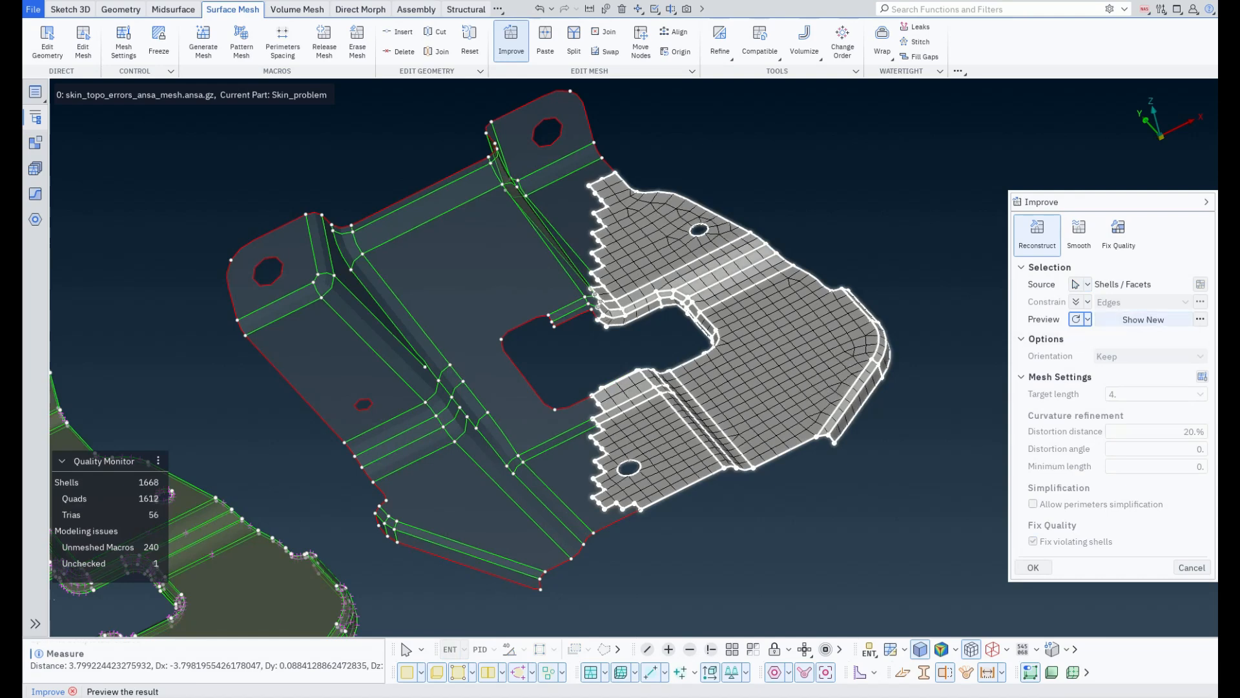
{"action": "left_click", "coordinate": [1143, 320]}
{"action": "left_click", "coordinate": [1143, 320]}
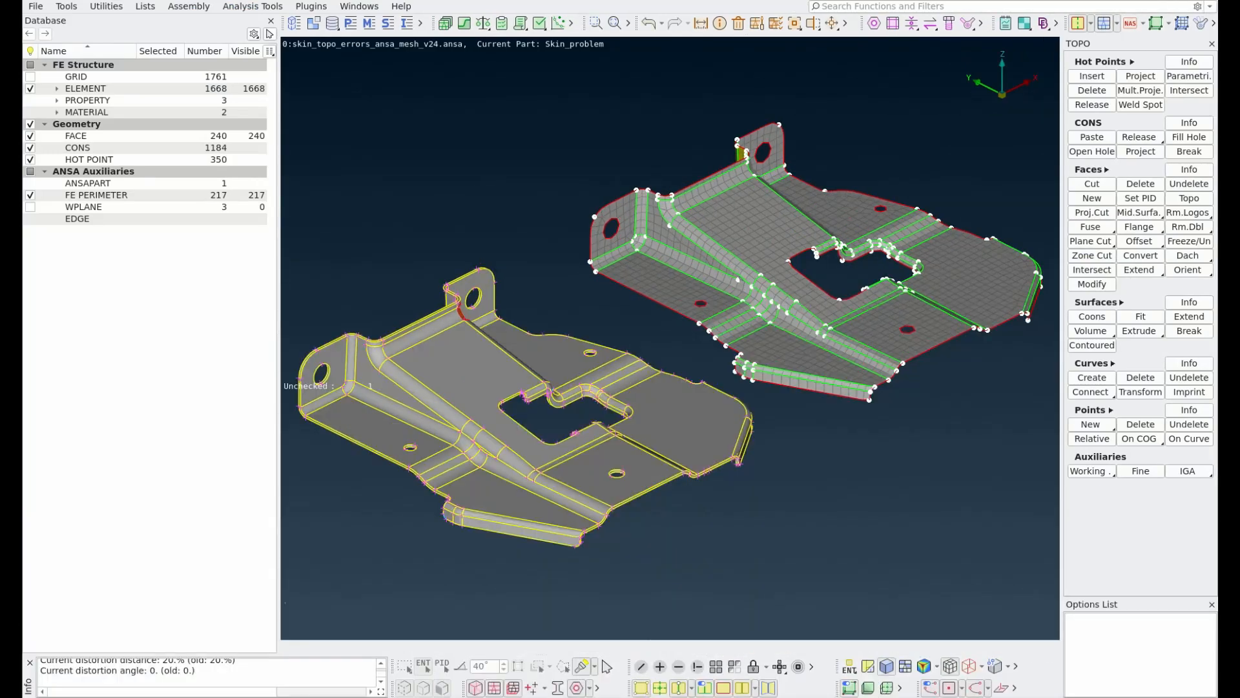
Switch to the ANSA v24 session and change its module from Topo to Classic Mesh.
{"action": "left_click", "coordinate": [1104, 23]}
{"action": "left_click", "coordinate": [1116, 24]}
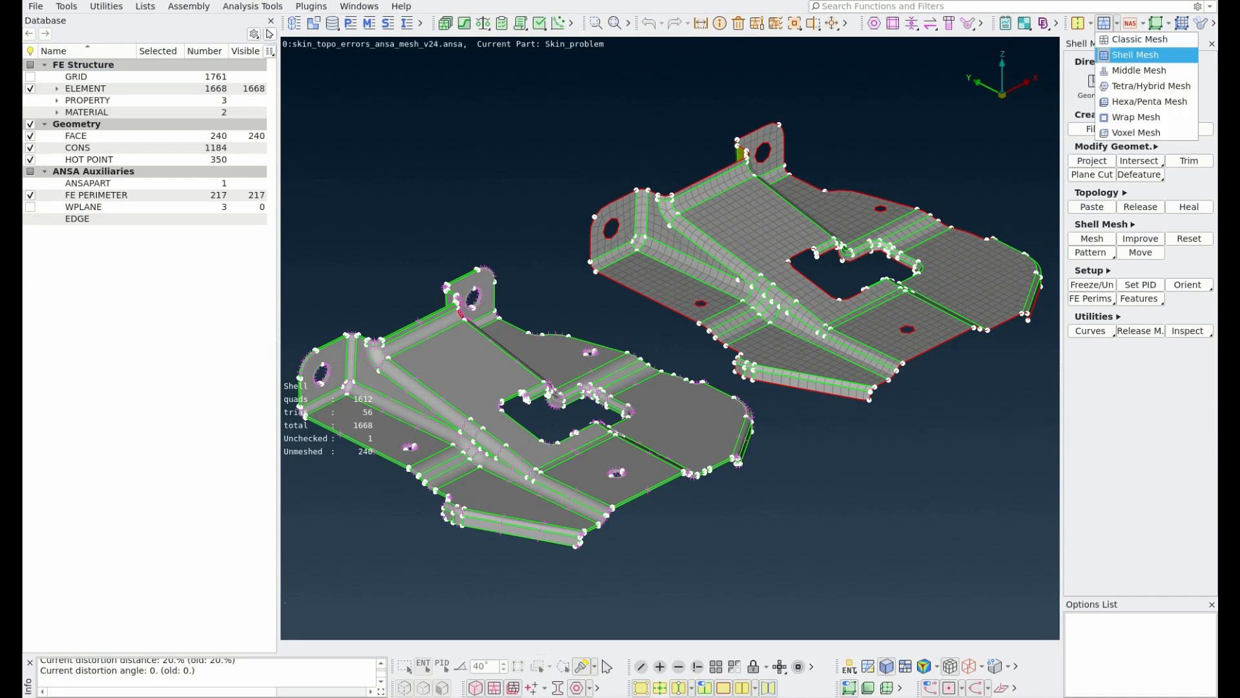
{"action": "left_click", "coordinate": [1140, 39]}
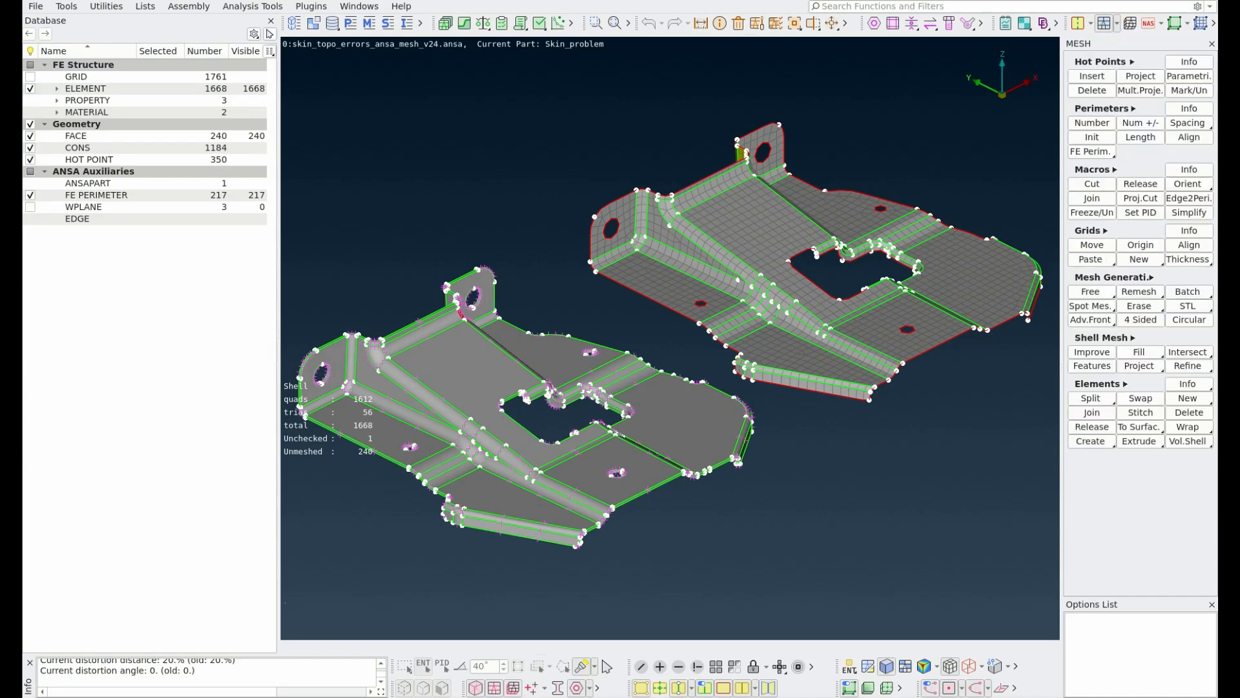
Start a Reconstruct improvement on the shells of the bracket's cutout side and advance to editing perimeters, enlarging the options list.
{"action": "left_click", "coordinate": [1092, 352]}
{"action": "middle_click_drag", "start_coordinate": [921, 169], "coordinate": [707, 268], "text": "ctrl"}
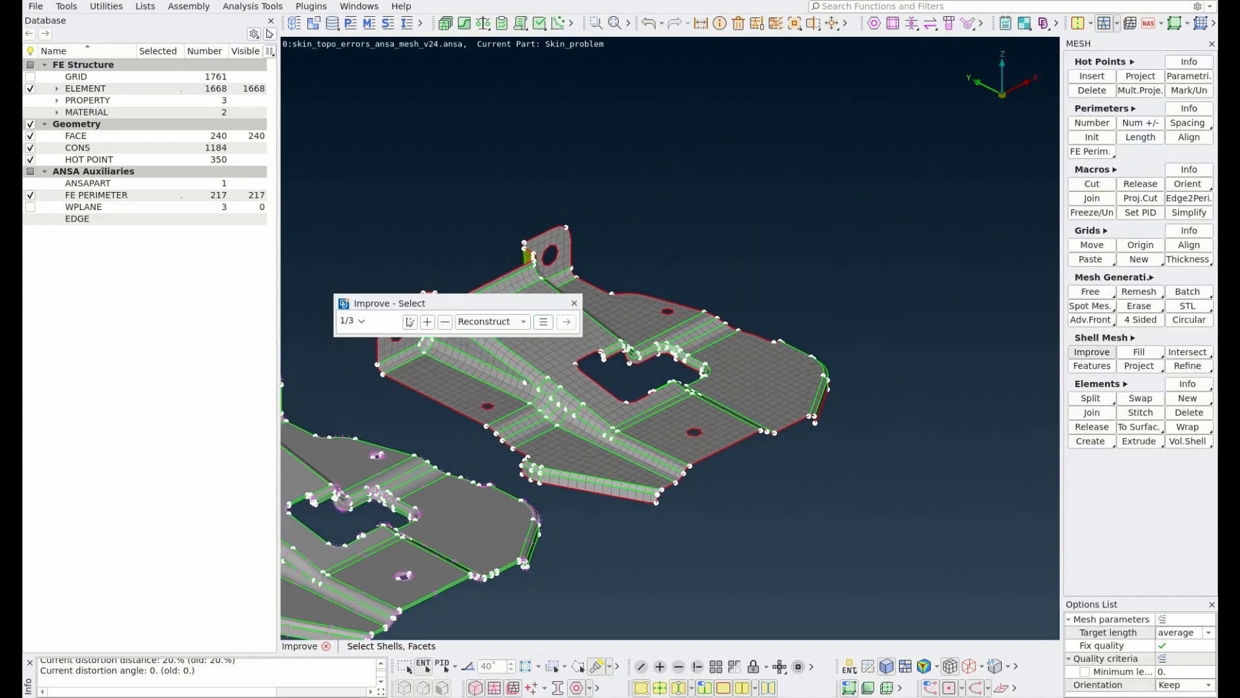
{"action": "scroll", "coordinate": [707, 269], "scroll_direction": "up", "scroll_amount": 1}
{"action": "scroll", "coordinate": [670, 338], "scroll_direction": "up", "scroll_amount": 3}
{"action": "left_click_drag", "start_coordinate": [479, 303], "coordinate": [861, 114]}
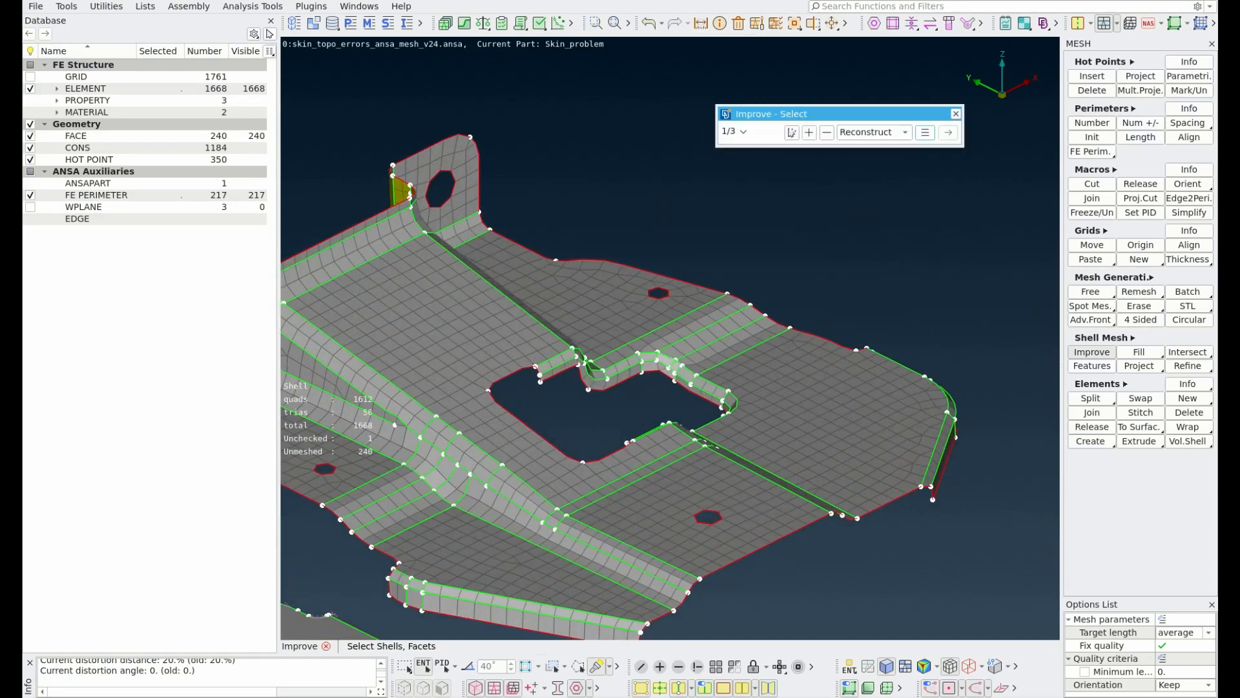
{"action": "left_click_drag", "start_coordinate": [1015, 358], "coordinate": [629, 595]}
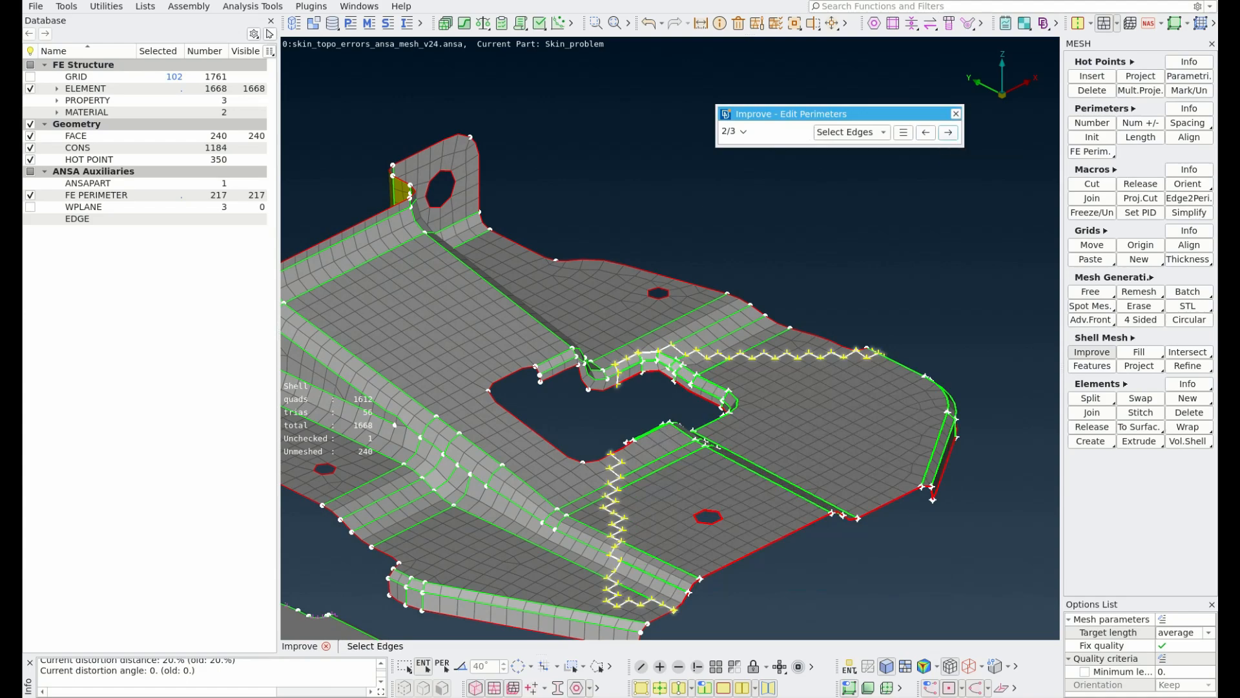
{"action": "left_click_drag", "start_coordinate": [1140, 596], "coordinate": [1140, 521]}
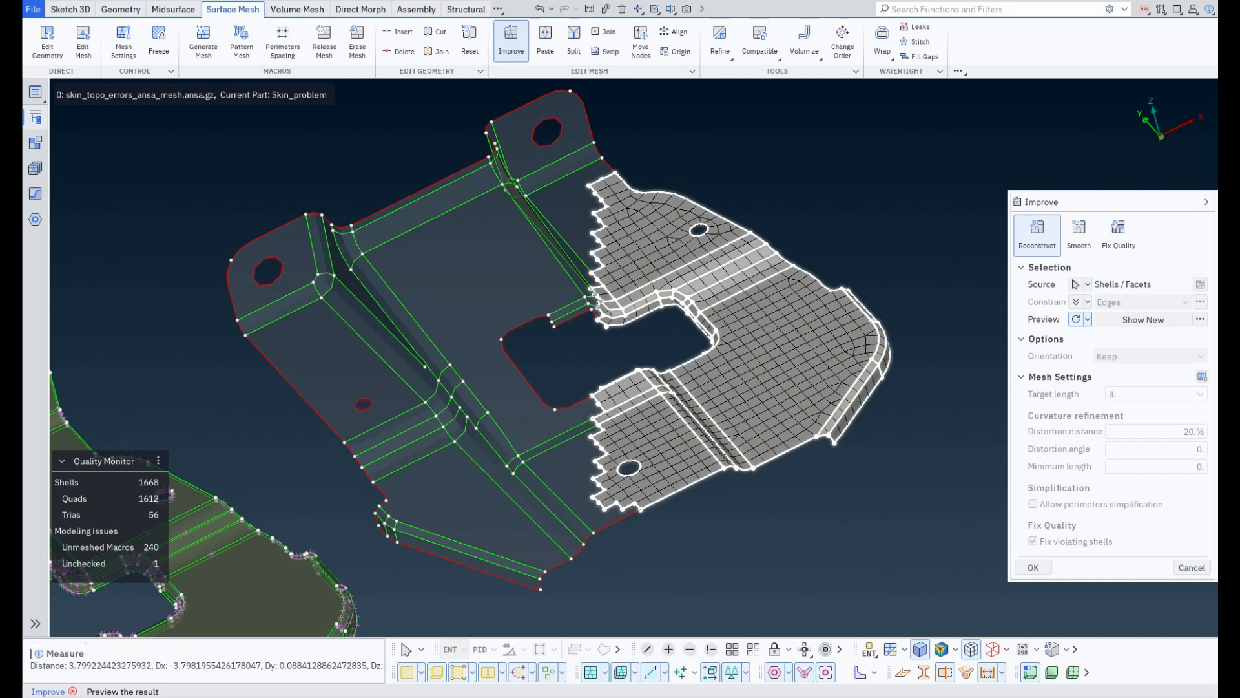
Return to the newer ANSA session, accept the previewed reconstructed mesh, and close the Improve function.
{"action": "key", "text": "Return"}
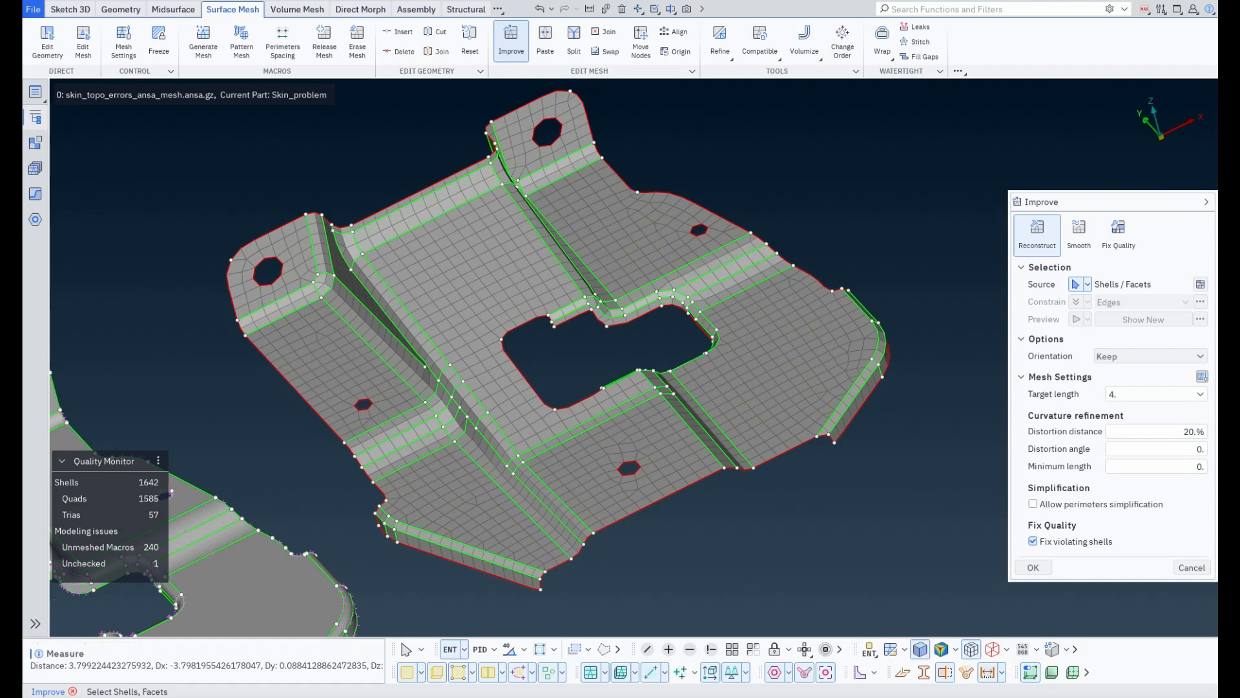
{"action": "left_click", "coordinate": [1192, 567]}
{"action": "scroll", "coordinate": [634, 357], "scroll_direction": "down", "scroll_amount": 3}
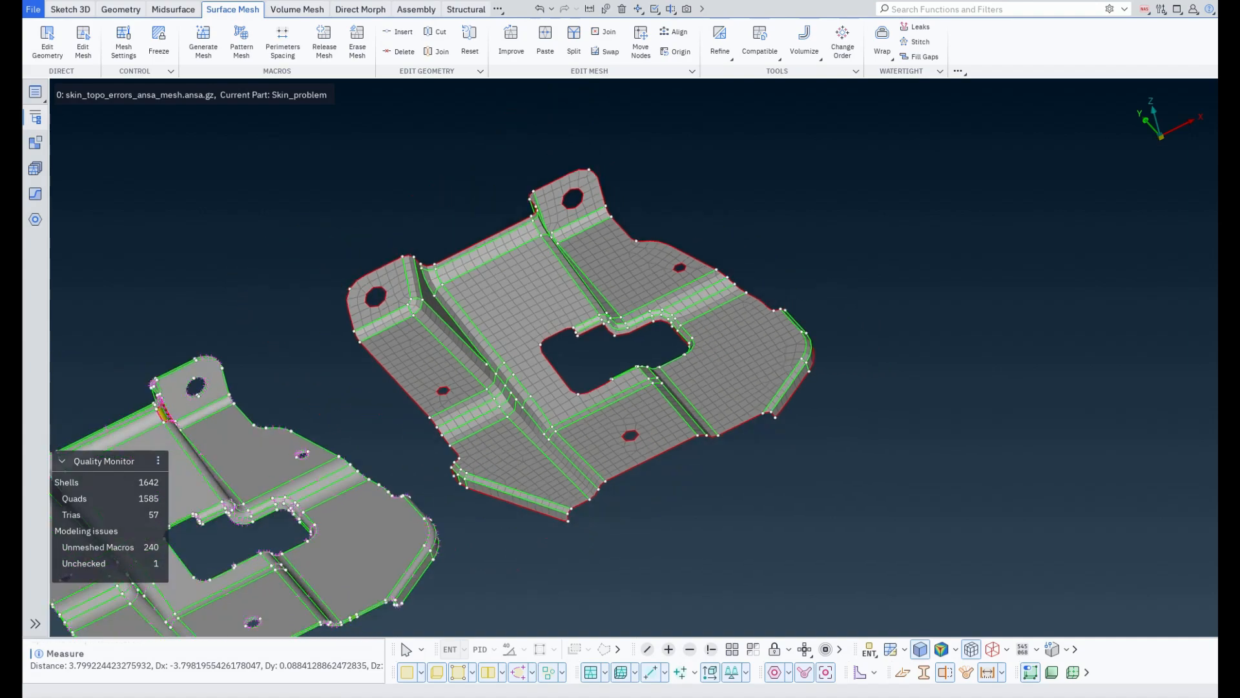
{"action": "middle_click_drag", "start_coordinate": [634, 357], "coordinate": [776, 301], "text": "ctrl"}
{"action": "left_click_drag", "start_coordinate": [633, 357], "coordinate": [575, 359], "text": "ctrl"}
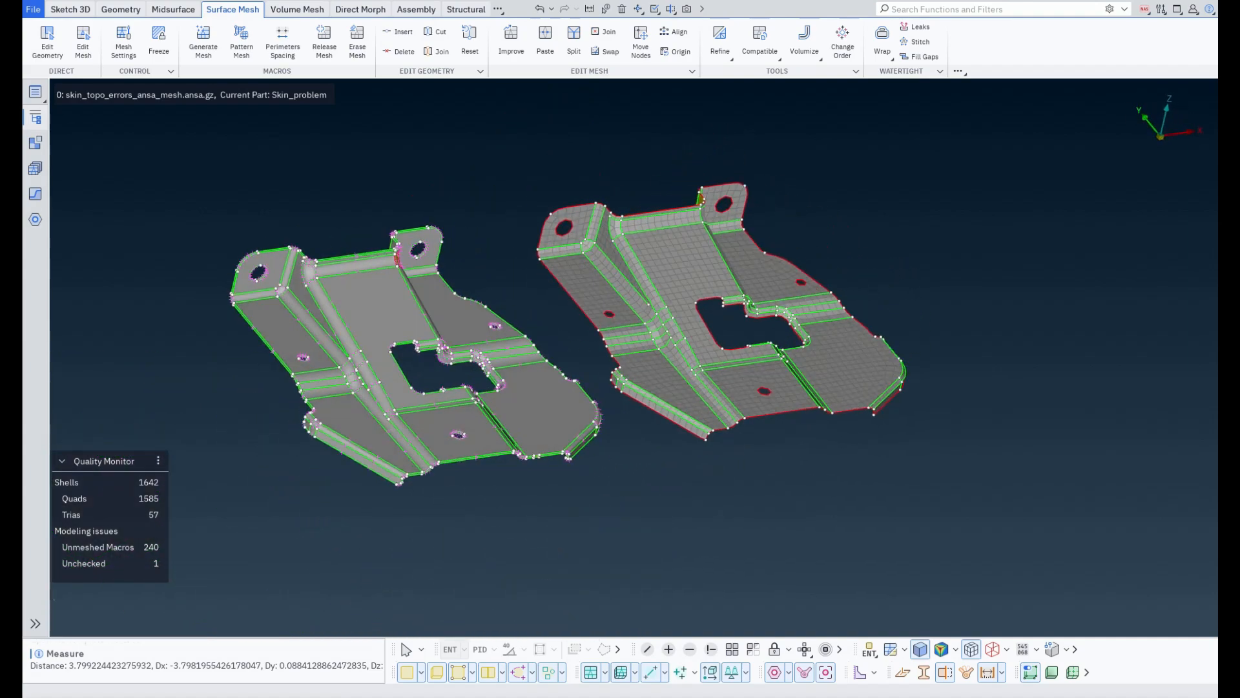
{"action": "middle_click_drag", "start_coordinate": [575, 358], "coordinate": [723, 382], "text": "ctrl"}
{"action": "scroll", "coordinate": [633, 358], "scroll_direction": "up", "scroll_amount": 2}
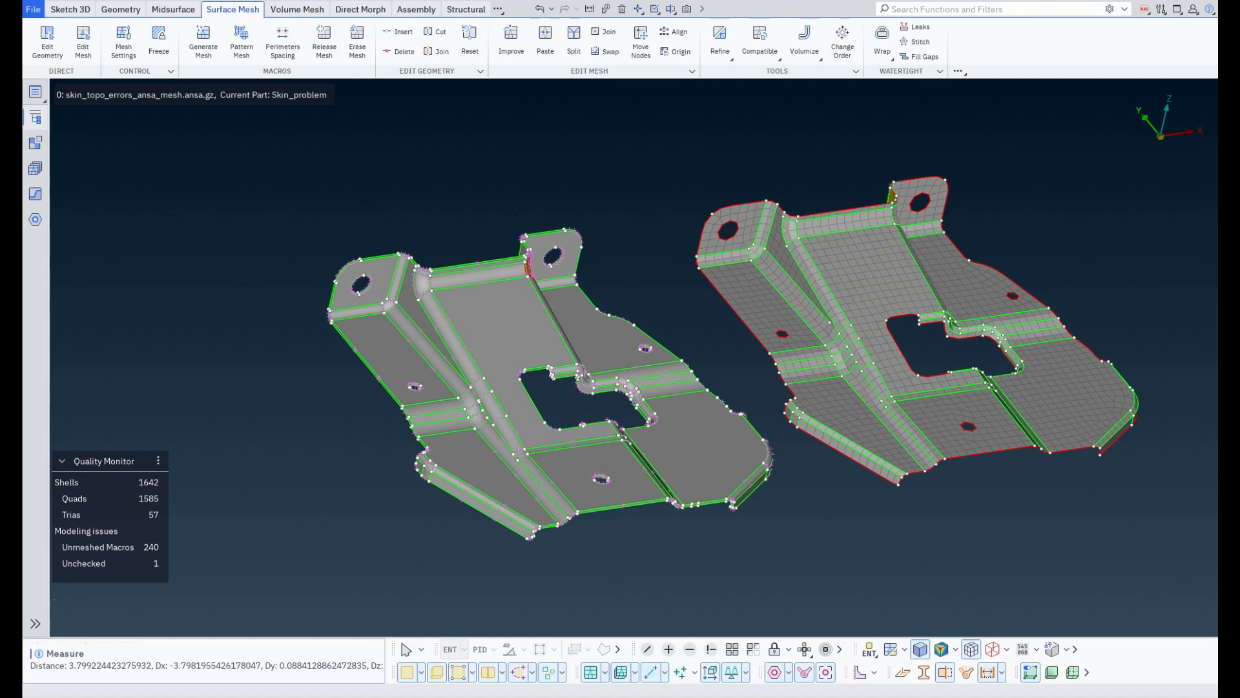
Open the geometry tools and fill the missing corner surface on the unmeshed bracket, using its four red boundary edges.
{"action": "left_click", "coordinate": [120, 9]}
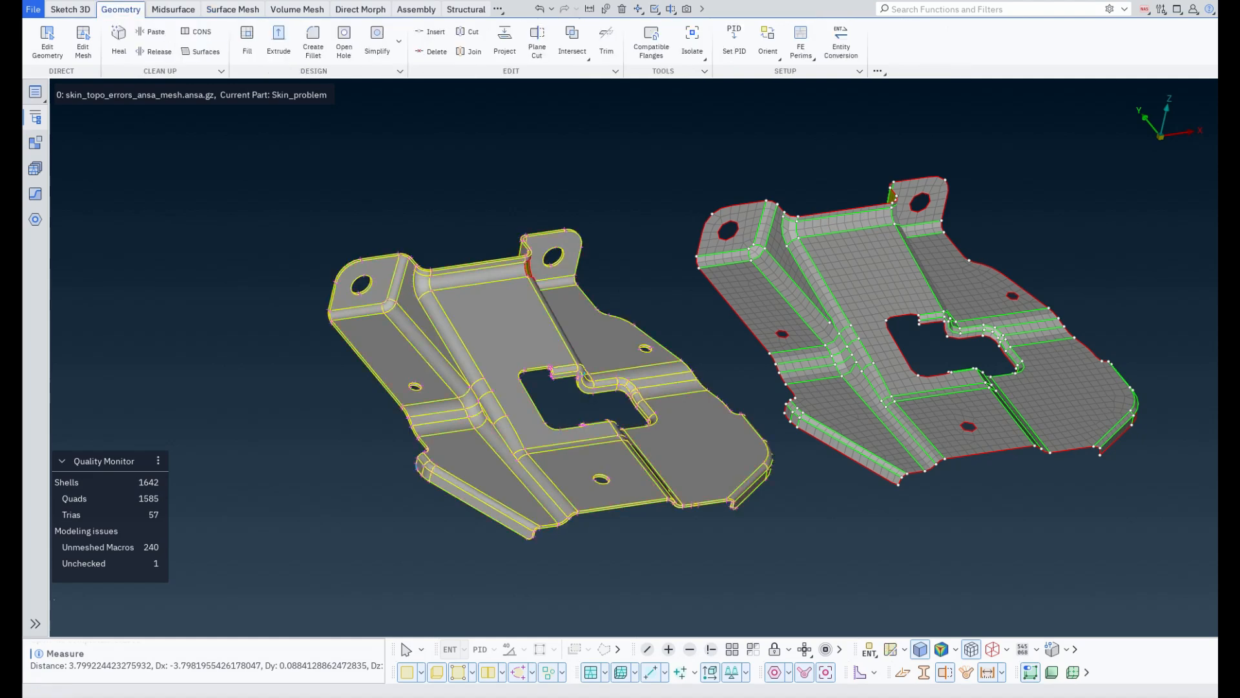
{"action": "left_click_drag", "start_coordinate": [634, 357], "coordinate": [513, 381], "text": "ctrl"}
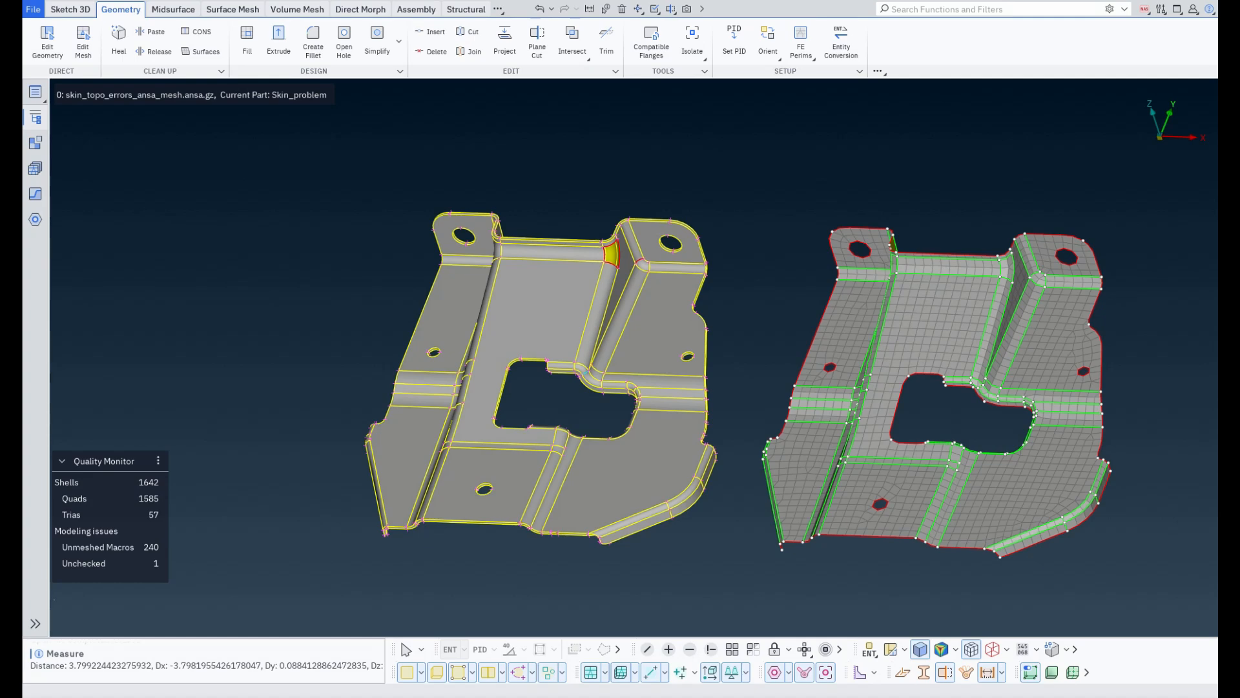
{"action": "left_click_drag", "start_coordinate": [611, 255], "coordinate": [614, 244], "text": "ctrl"}
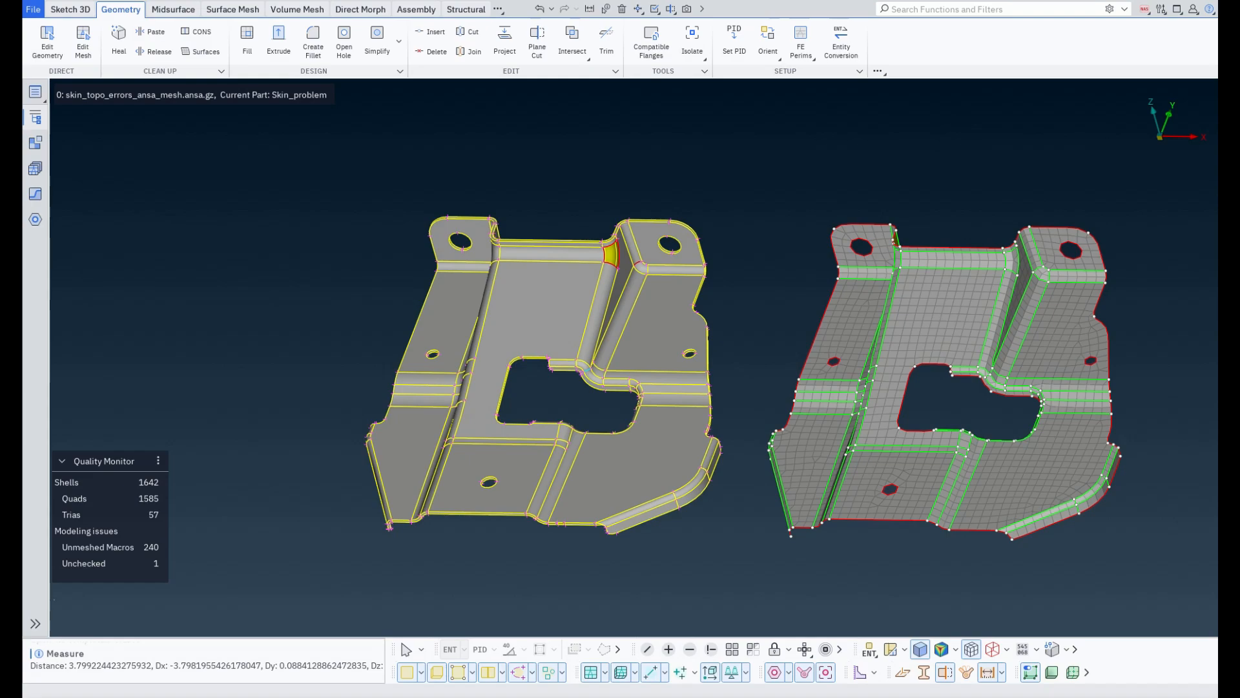
{"action": "scroll", "coordinate": [683, 186], "scroll_direction": "up", "scroll_amount": 5}
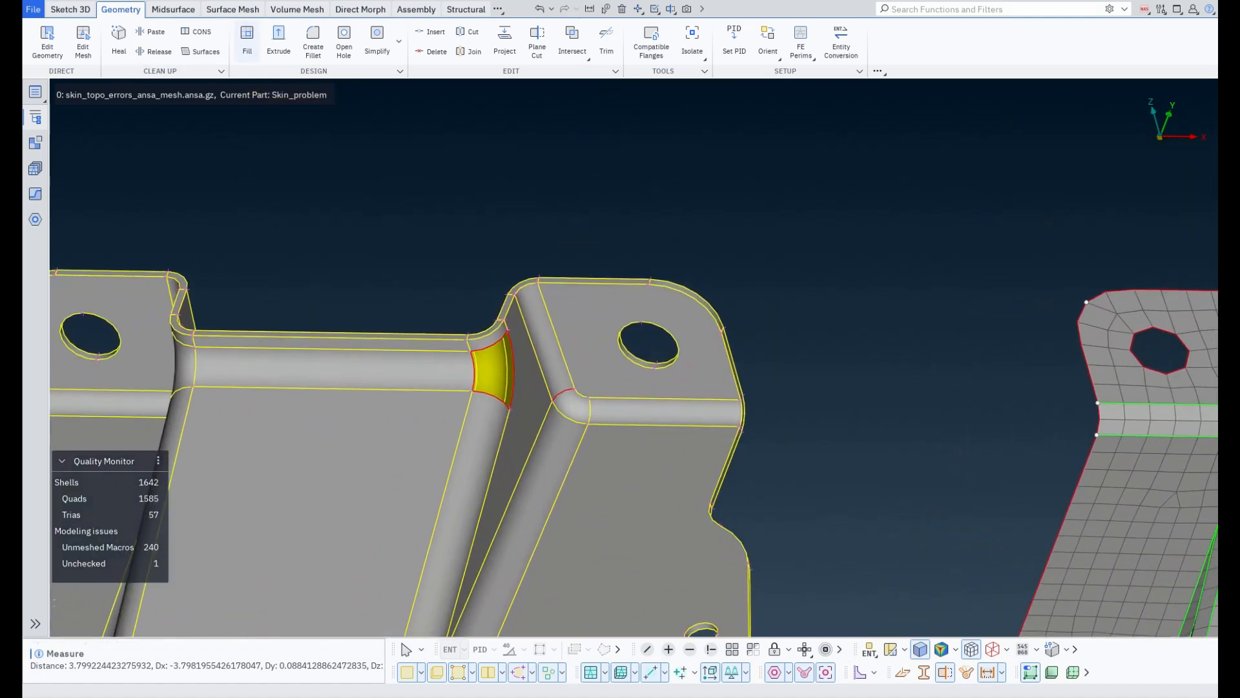
{"action": "left_click", "coordinate": [247, 36]}
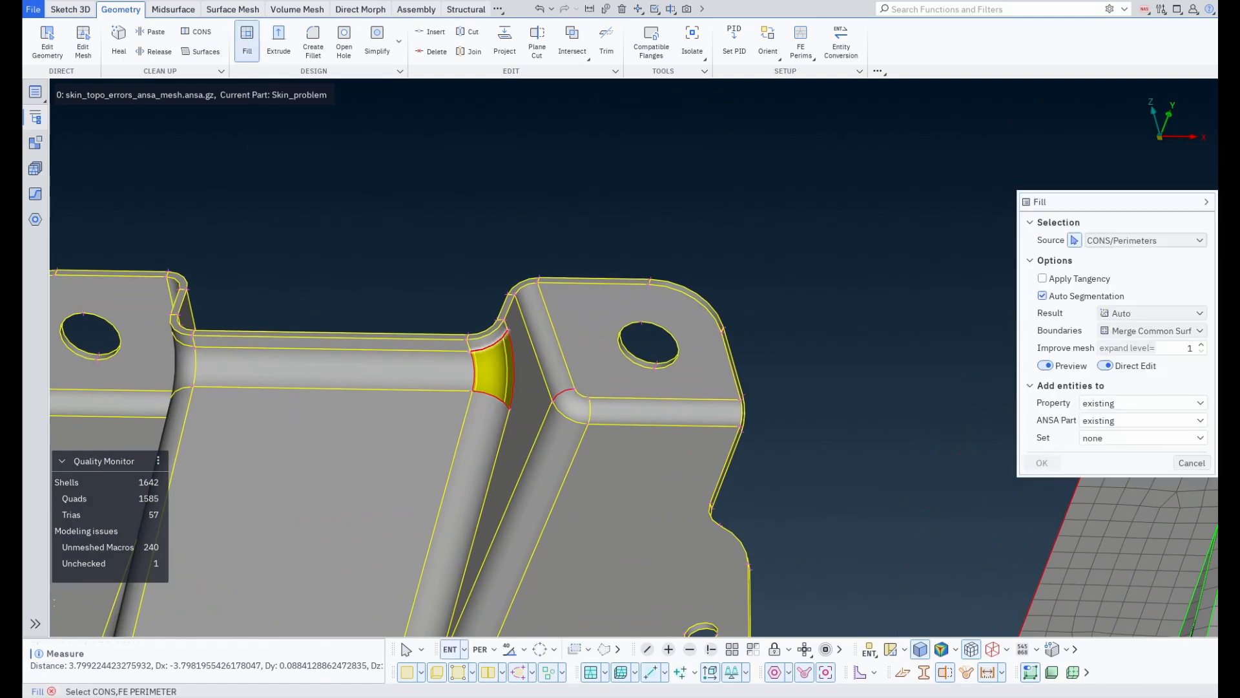
{"action": "scroll", "coordinate": [491, 342], "scroll_direction": "up", "scroll_amount": 3}
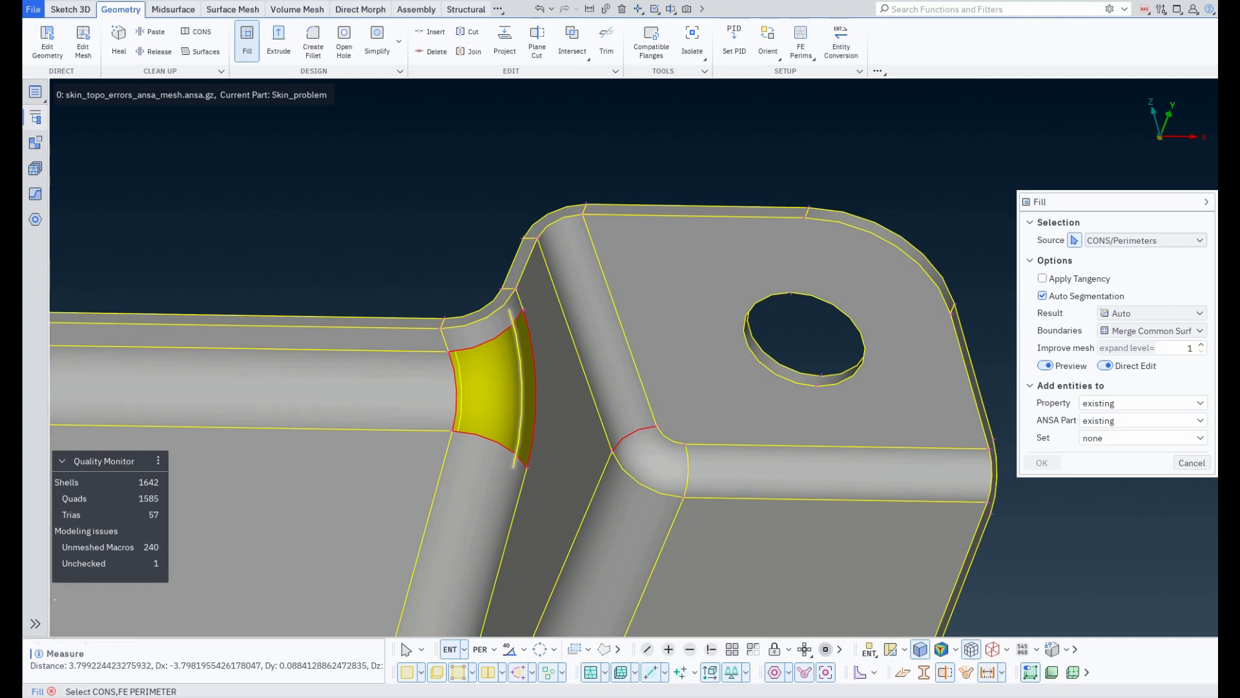
{"action": "left_click", "coordinate": [497, 336]}
{"action": "left_click", "coordinate": [533, 362]}
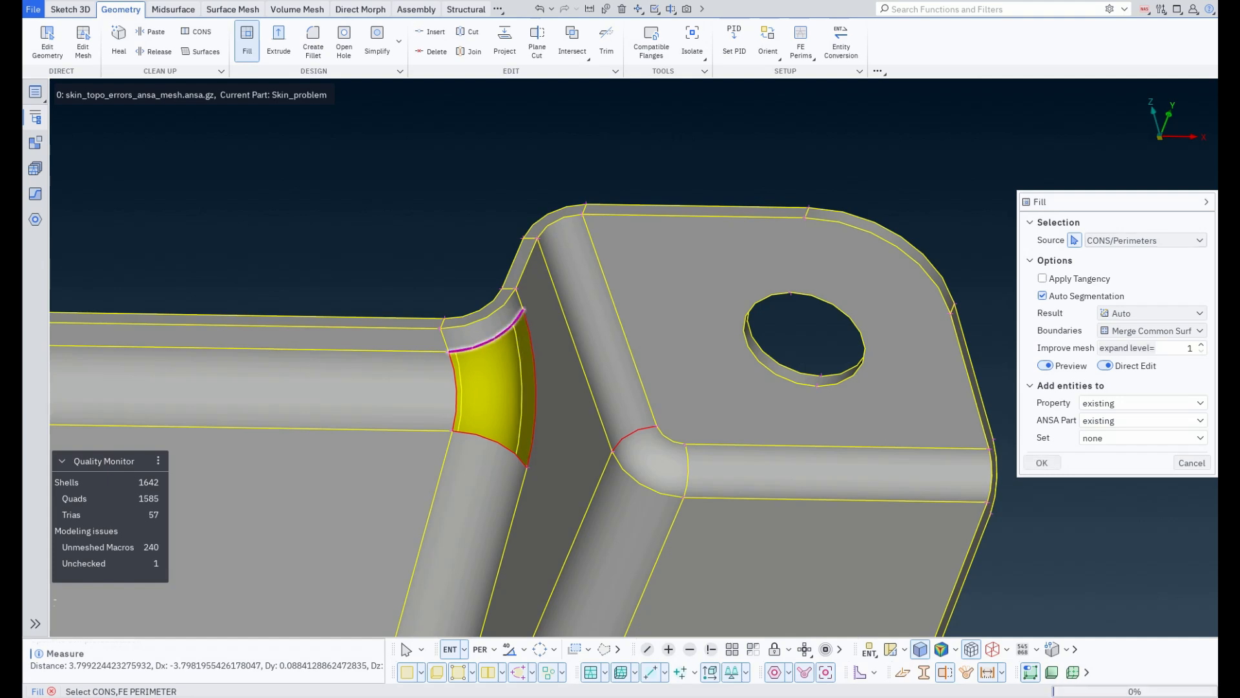
{"action": "left_click", "coordinate": [495, 439]}
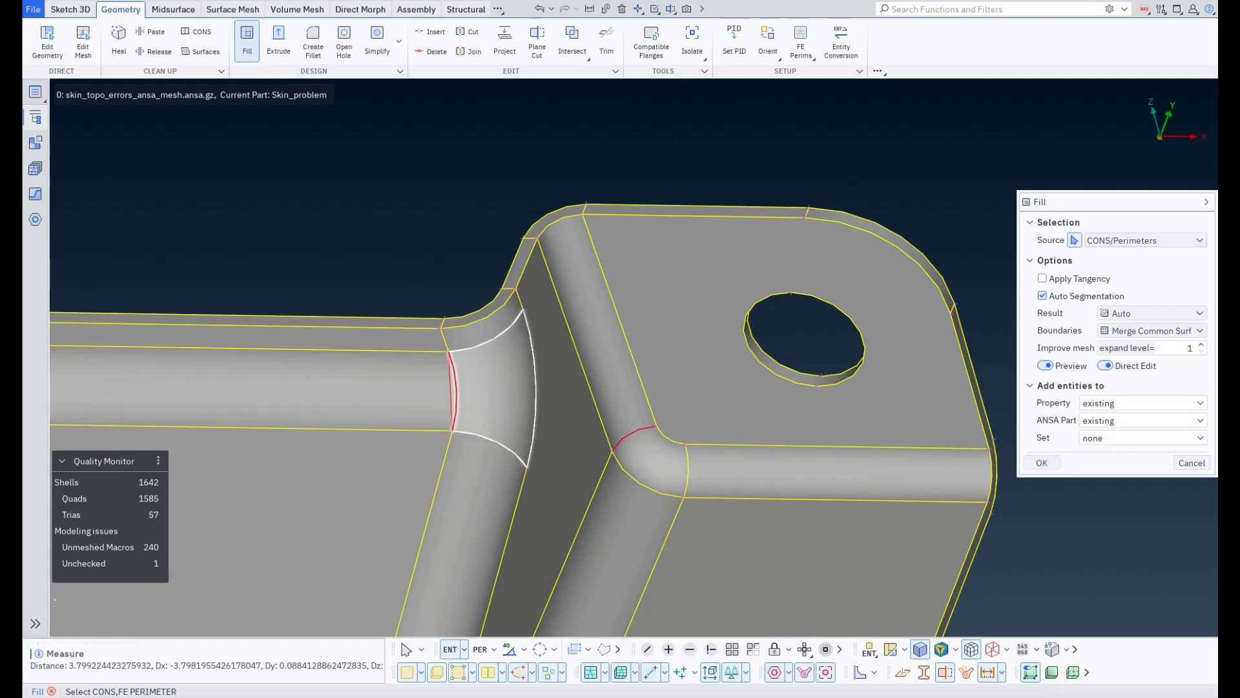
{"action": "left_click", "coordinate": [456, 392]}
{"action": "mouse_move", "coordinate": [456, 392]}
{"action": "left_mouse_down", "text": "ctrl"}
{"action": "mouse_move", "coordinate": [578, 394]}
{"action": "mouse_move", "coordinate": [465, 392]}
{"action": "left_mouse_up", "text": "ctrl"}
{"action": "middle_click", "coordinate": [465, 392]}
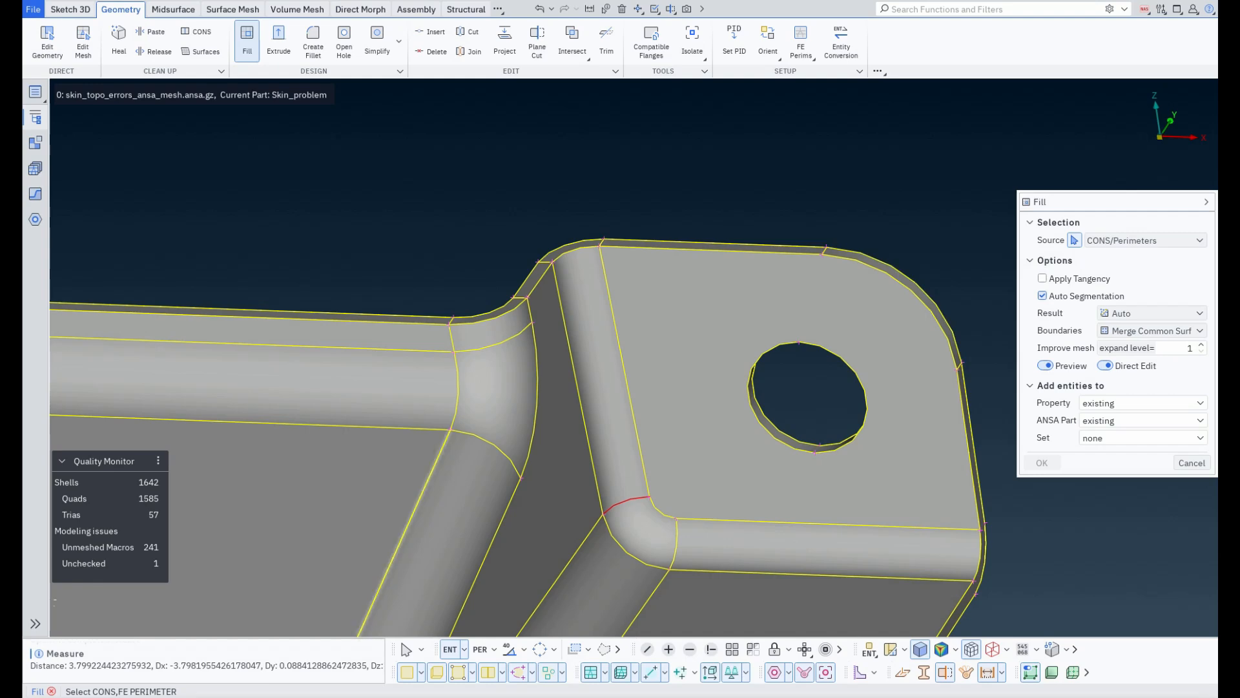
Fill the part of the meshed bracket's cutout between its two opposite short red perimeters, and close the Fill function.
{"action": "scroll", "coordinate": [634, 357], "scroll_direction": "down", "scroll_amount": 8}
{"action": "scroll", "coordinate": [879, 491], "scroll_direction": "up", "scroll_amount": 8}
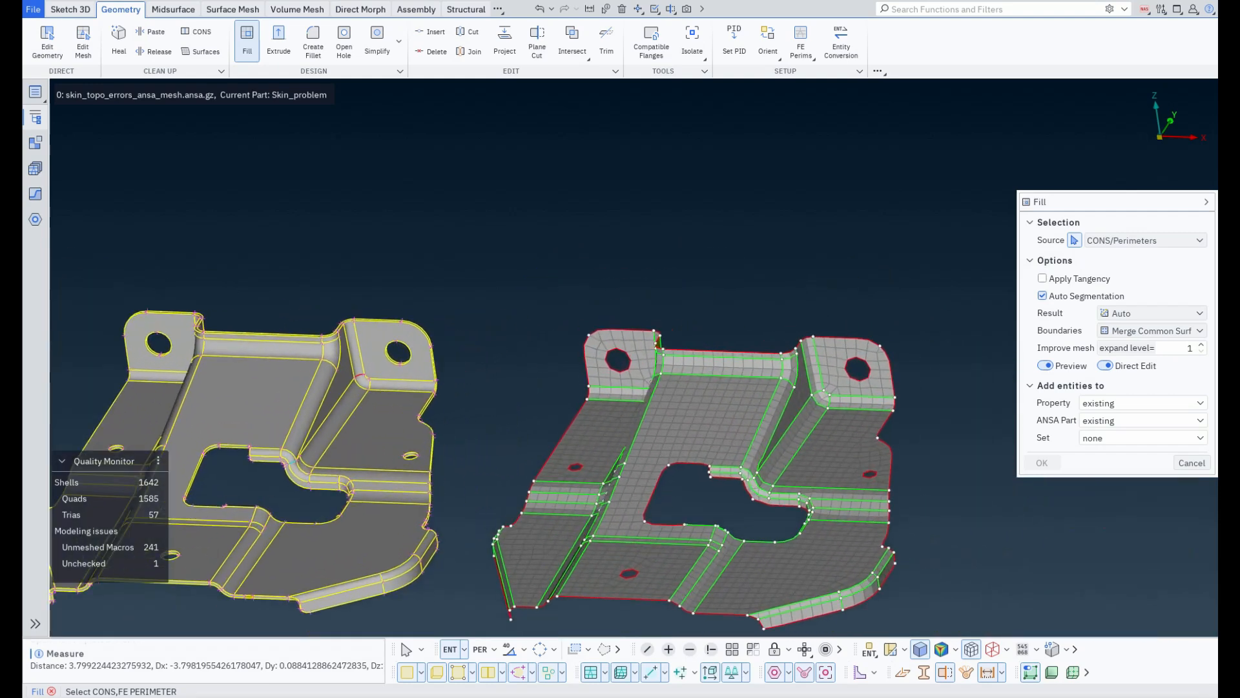
{"action": "left_click_drag", "start_coordinate": [659, 213], "coordinate": [733, 258], "text": "ctrl"}
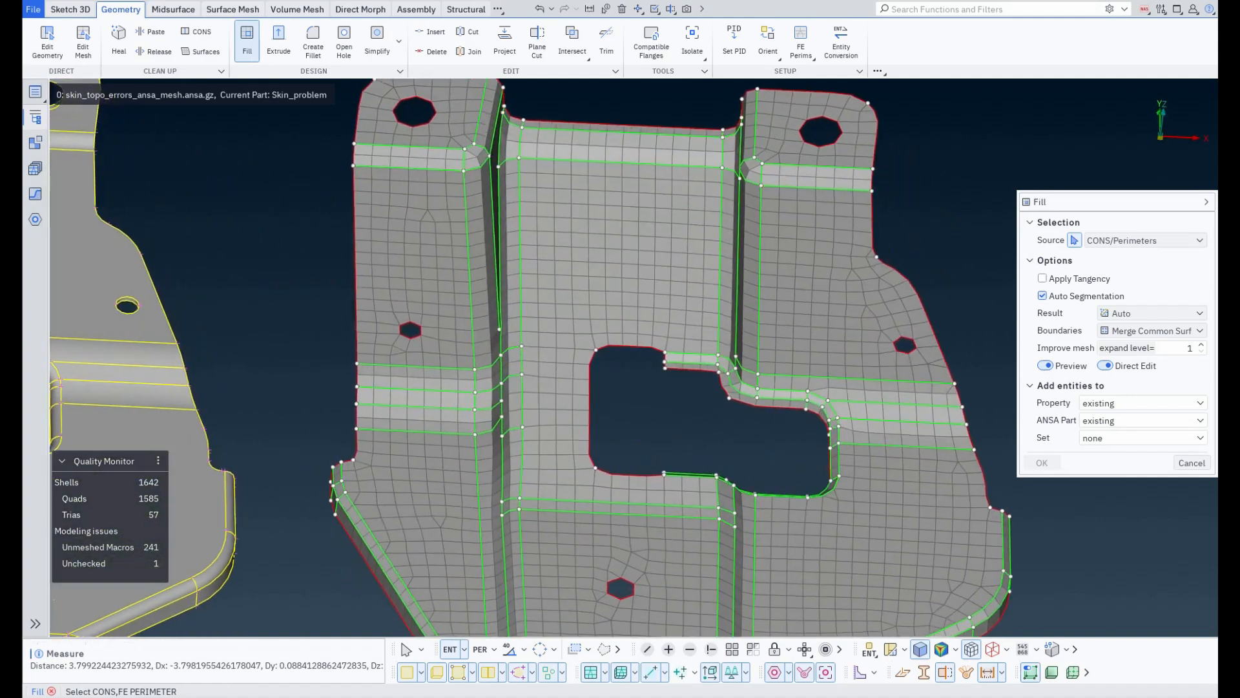
{"action": "scroll", "coordinate": [736, 259], "scroll_direction": "up", "scroll_amount": 2}
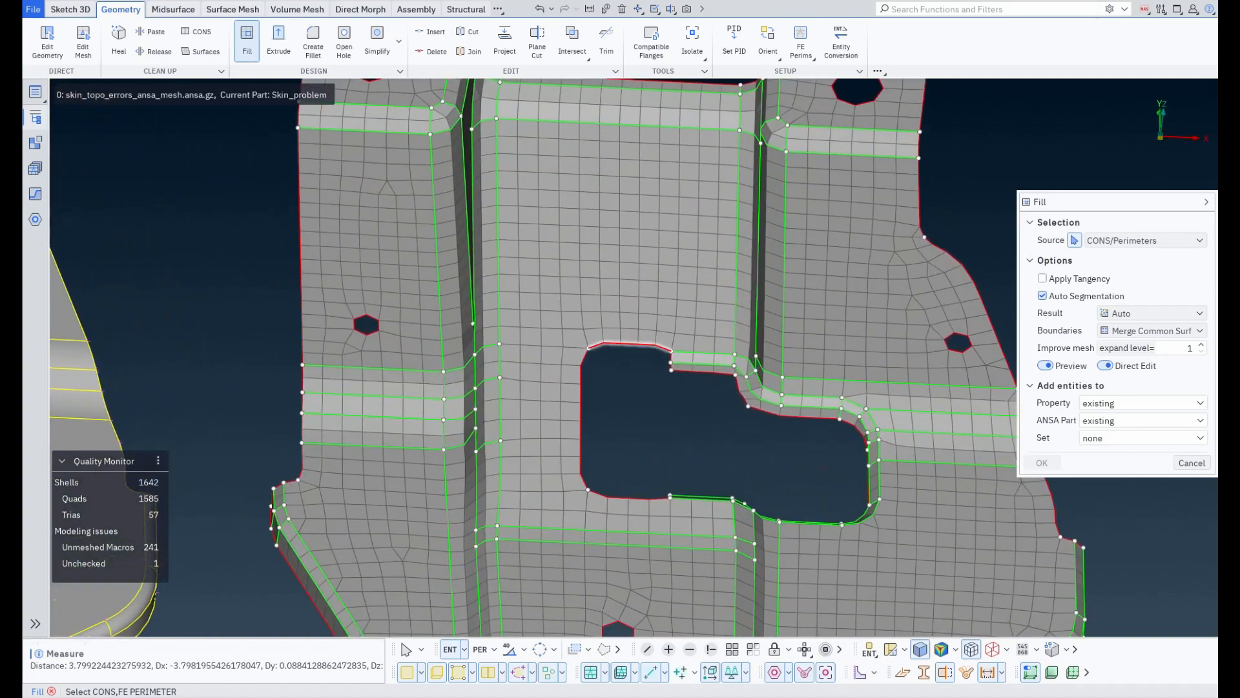
{"action": "left_click", "coordinate": [629, 343]}
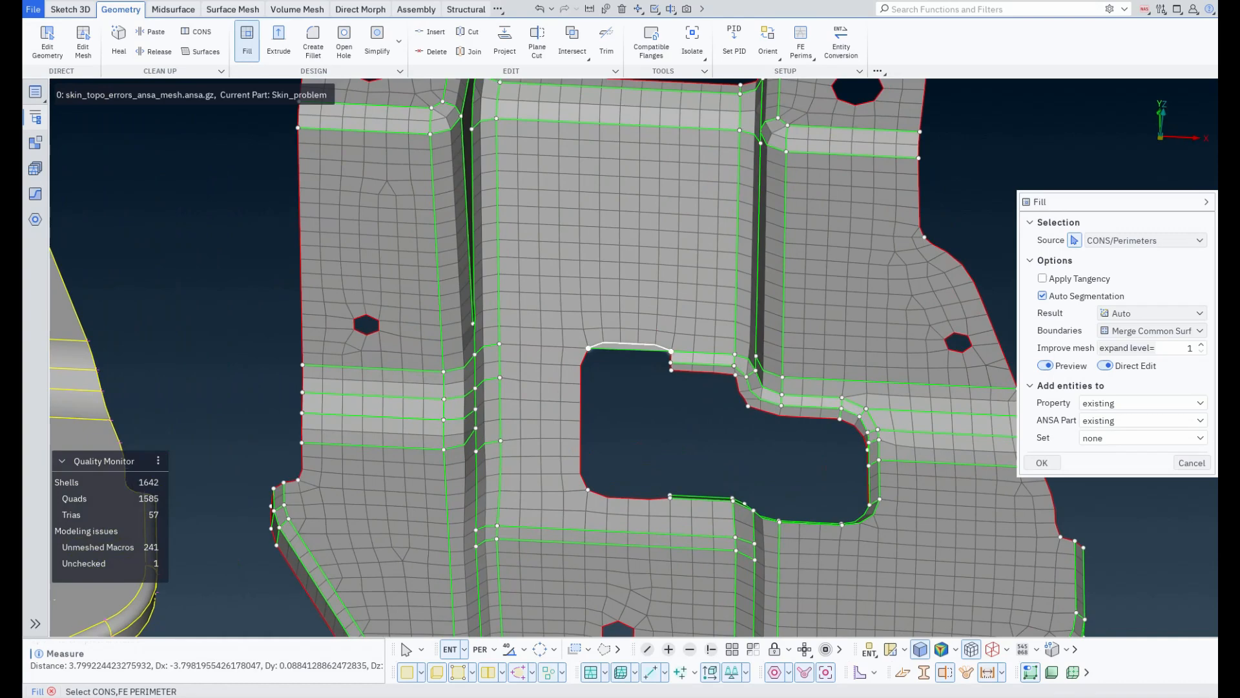
{"action": "left_click", "coordinate": [630, 497]}
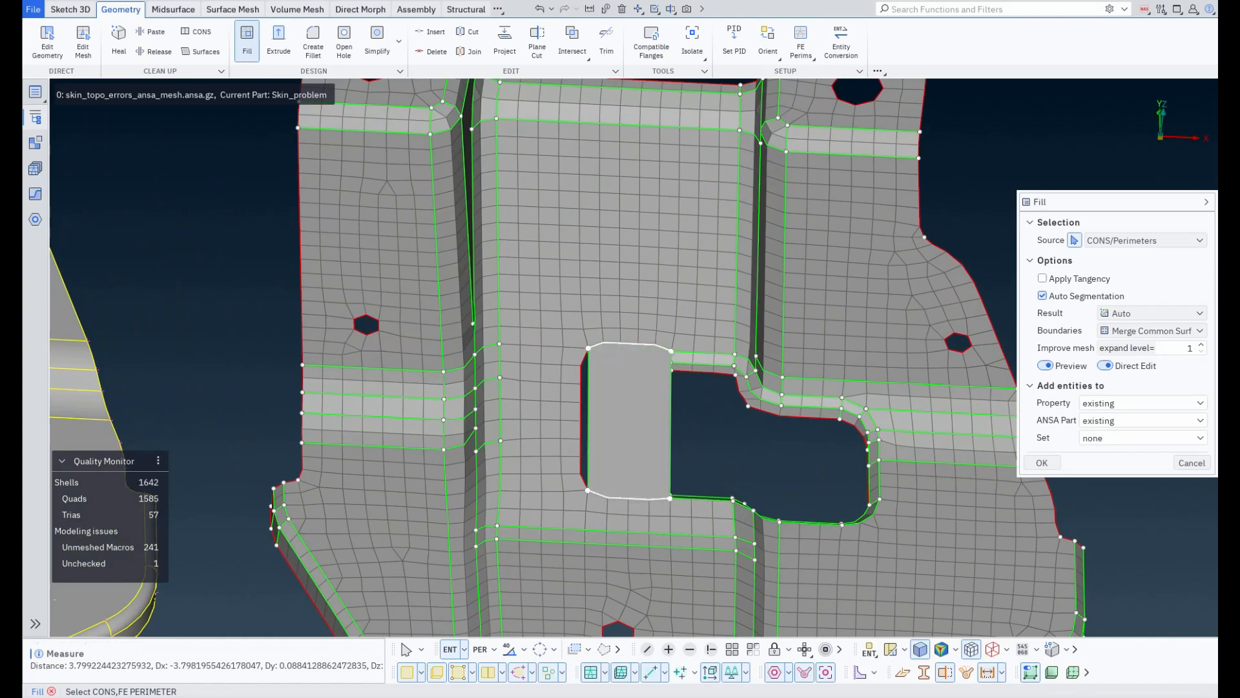
{"action": "middle_click", "coordinate": [629, 497]}
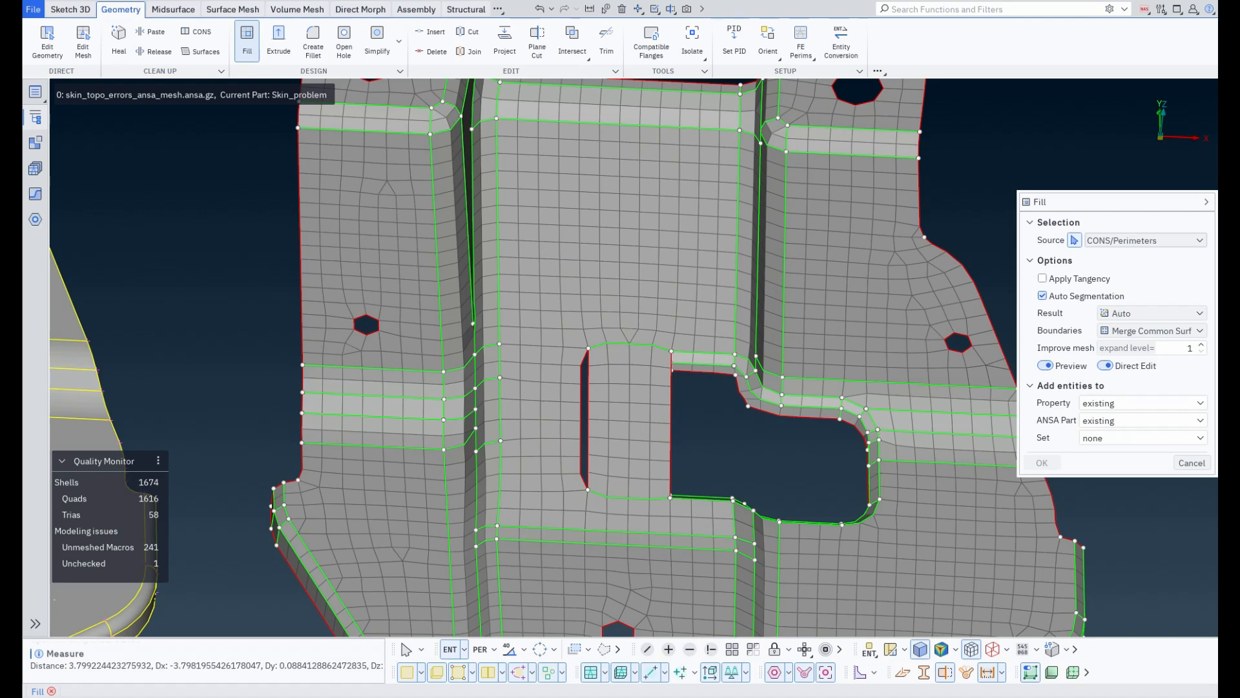
{"action": "scroll", "coordinate": [811, 362], "scroll_direction": "down", "scroll_amount": 5}
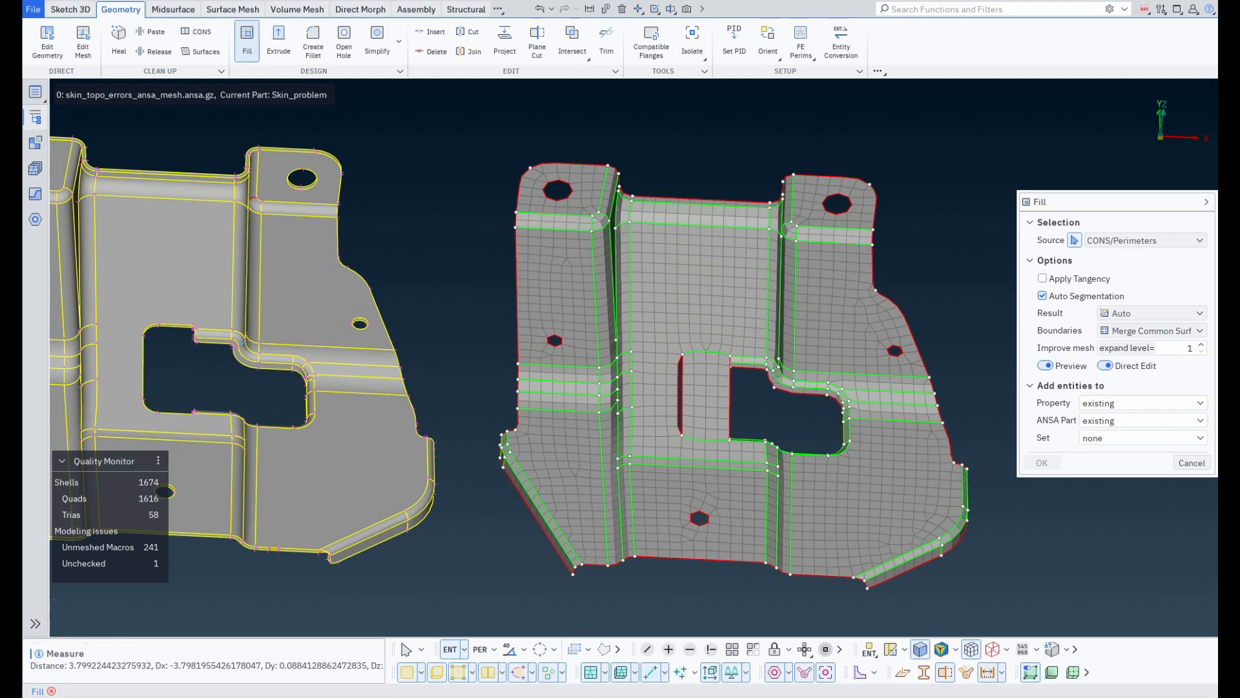
{"action": "left_click_drag", "start_coordinate": [749, 398], "coordinate": [691, 382], "text": "ctrl"}
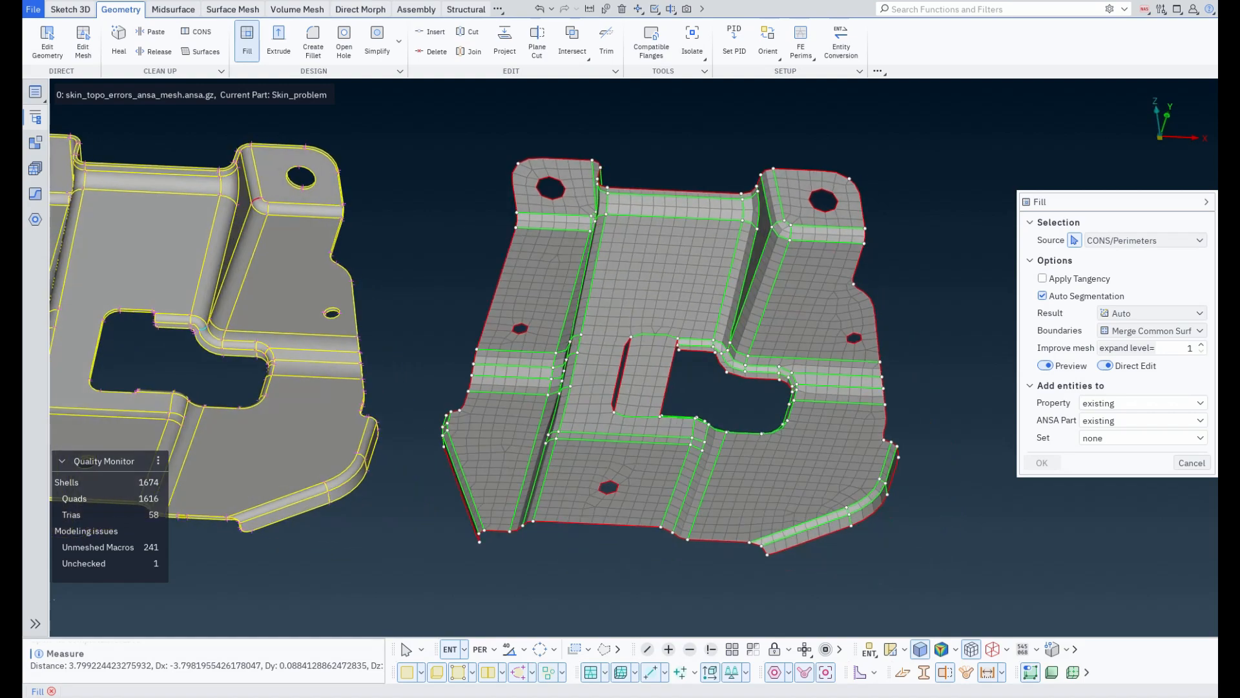
{"action": "scroll", "coordinate": [691, 381], "scroll_direction": "down", "scroll_amount": 3}
{"action": "middle_click_drag", "start_coordinate": [691, 381], "coordinate": [710, 385], "text": "ctrl"}
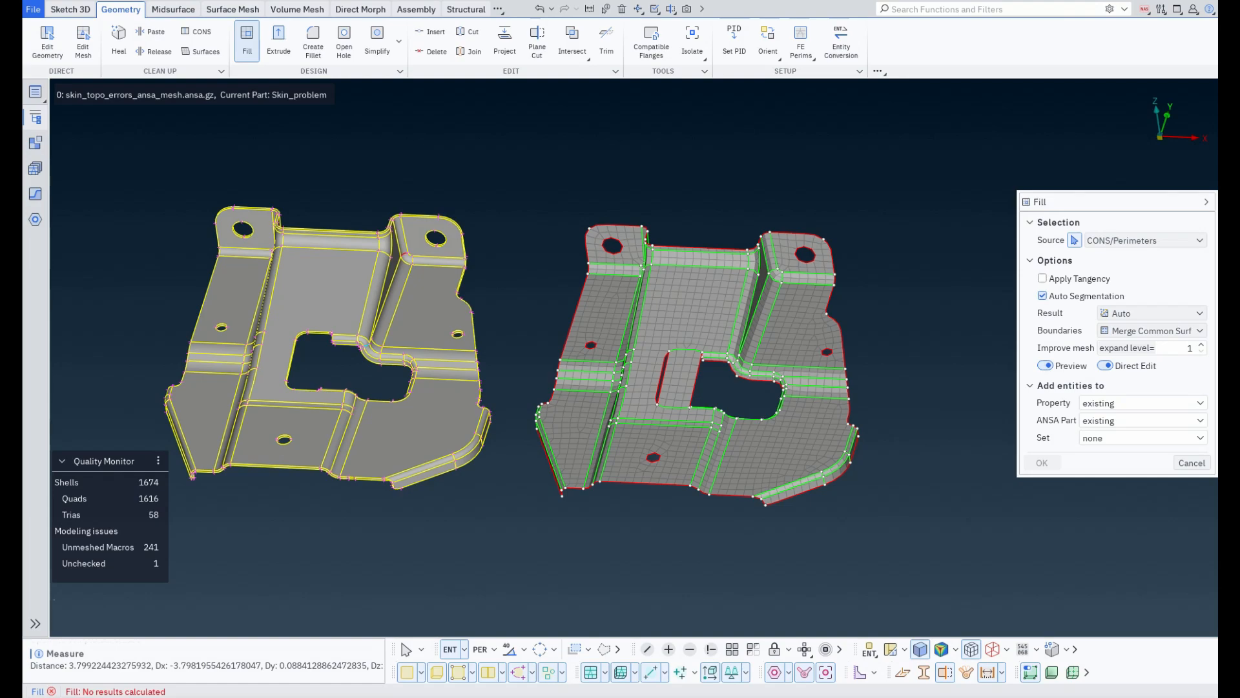
{"action": "key", "text": "Escape"}
Heal the faces around the red open edge at the unmeshed bracket's raised tab corner.
{"action": "middle_click_drag", "start_coordinate": [387, 310], "coordinate": [642, 376], "text": "ctrl"}
{"action": "scroll", "coordinate": [634, 358], "scroll_direction": "up", "scroll_amount": 8}
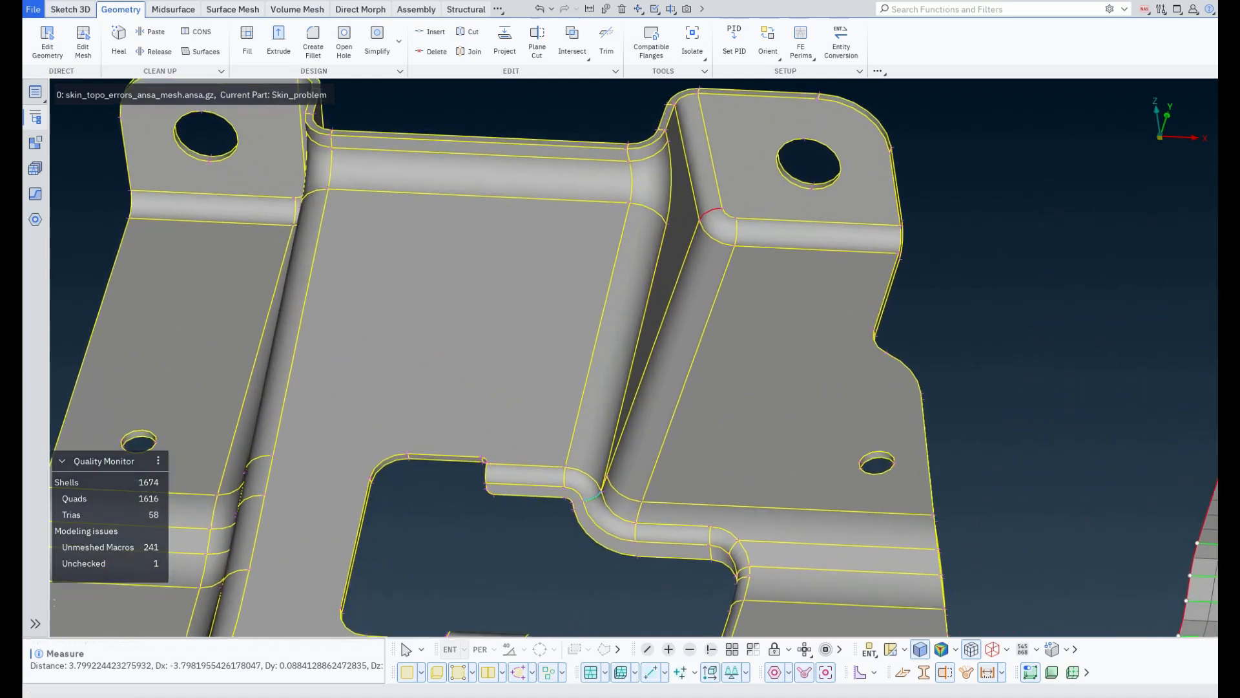
{"action": "left_click_drag", "start_coordinate": [711, 214], "coordinate": [678, 187], "text": "ctrl"}
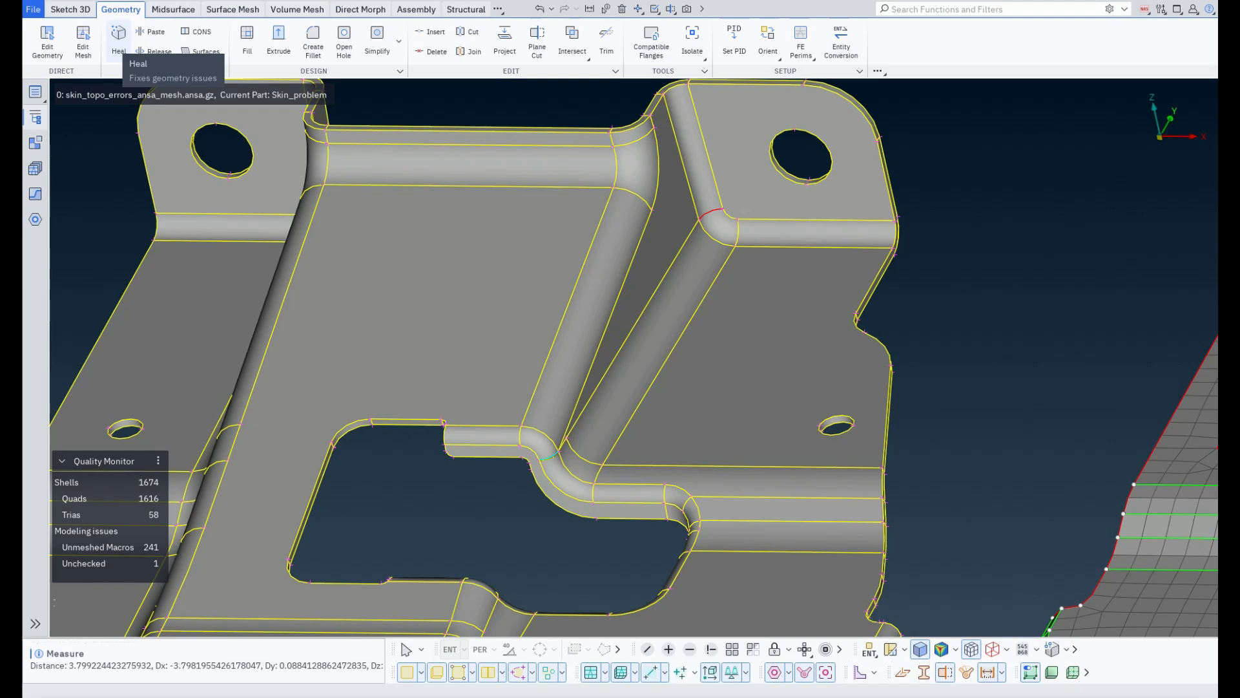
{"action": "left_click", "coordinate": [118, 38]}
{"action": "scroll", "coordinate": [879, 175], "scroll_direction": "up", "scroll_amount": 4}
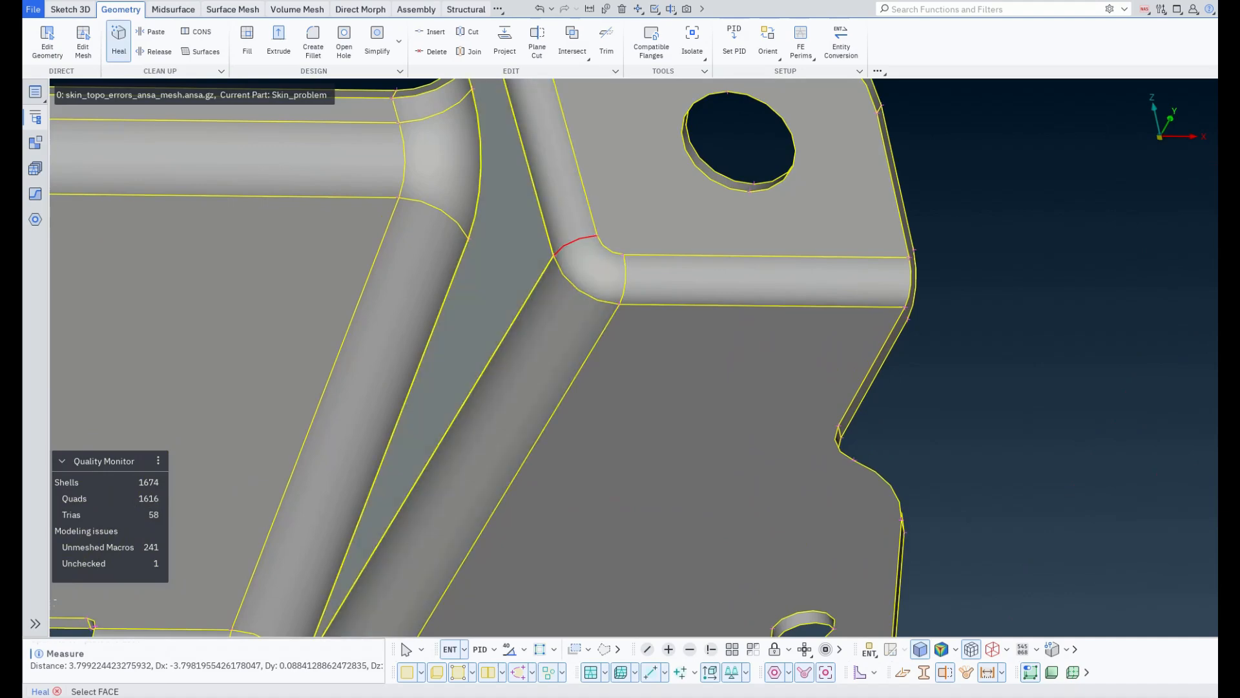
{"action": "left_click_drag", "start_coordinate": [515, 278], "coordinate": [626, 195]}
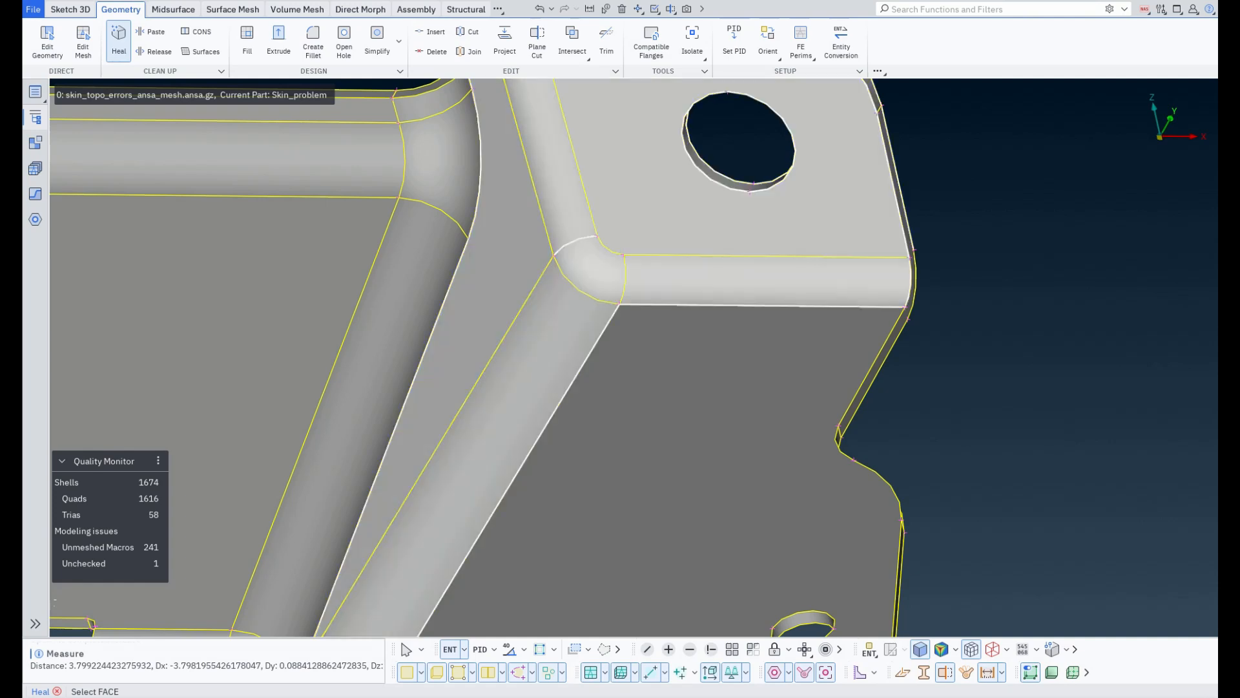
{"action": "middle_click", "coordinate": [626, 196]}
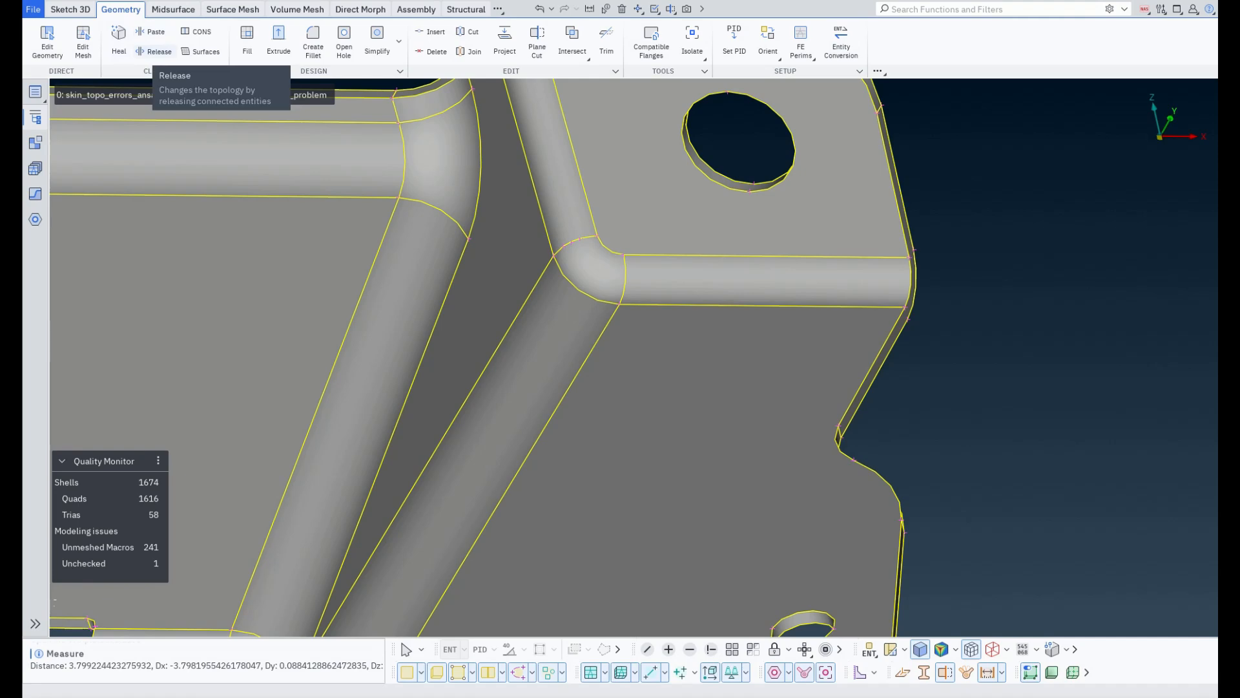
Query the CONS info of the curved edge where the tab's corner fillet meets the straight fillet, with surface shading turned off.
{"action": "left_click", "coordinate": [197, 32]}
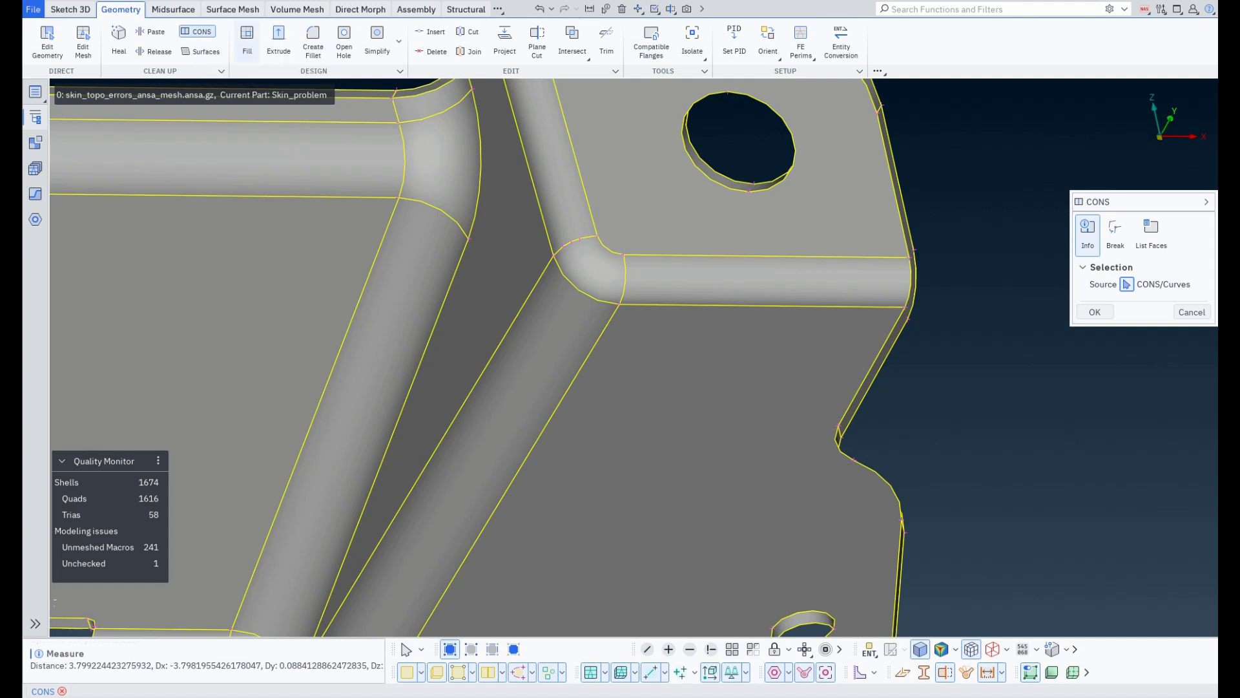
{"action": "left_click_drag", "start_coordinate": [452, 310], "coordinate": [479, 324], "text": "ctrl"}
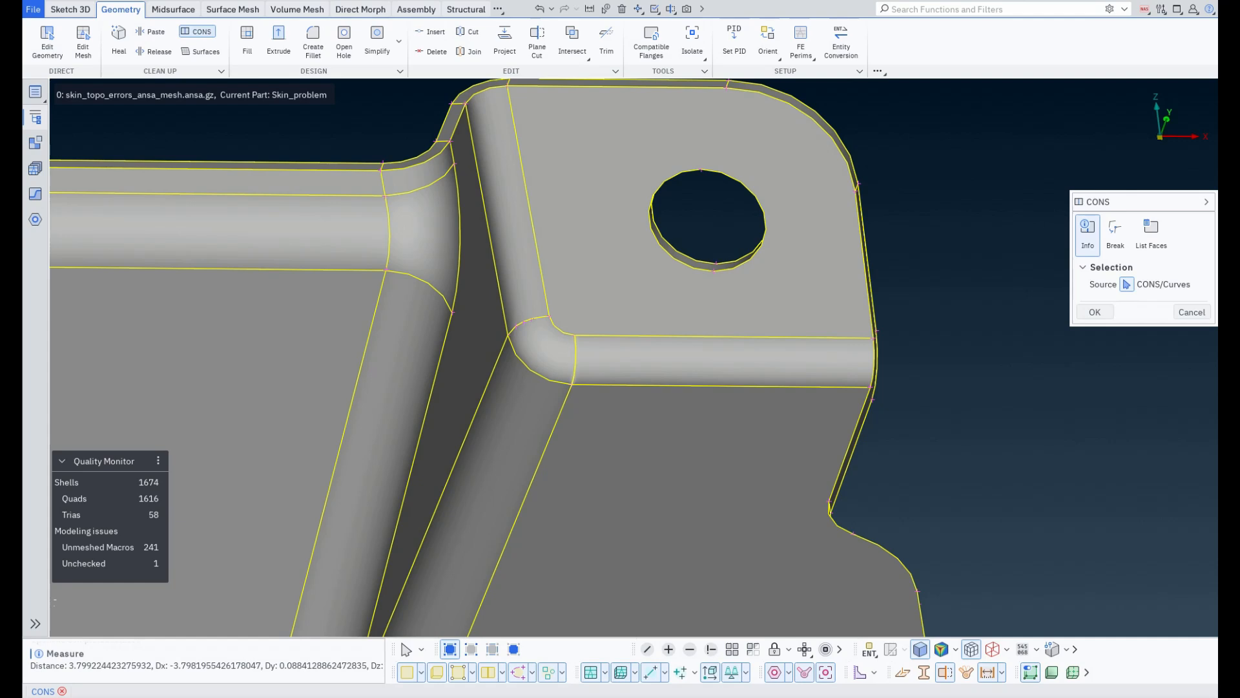
{"action": "left_click", "coordinate": [569, 360]}
{"action": "scroll", "coordinate": [632, 356], "scroll_direction": "up", "scroll_amount": 5}
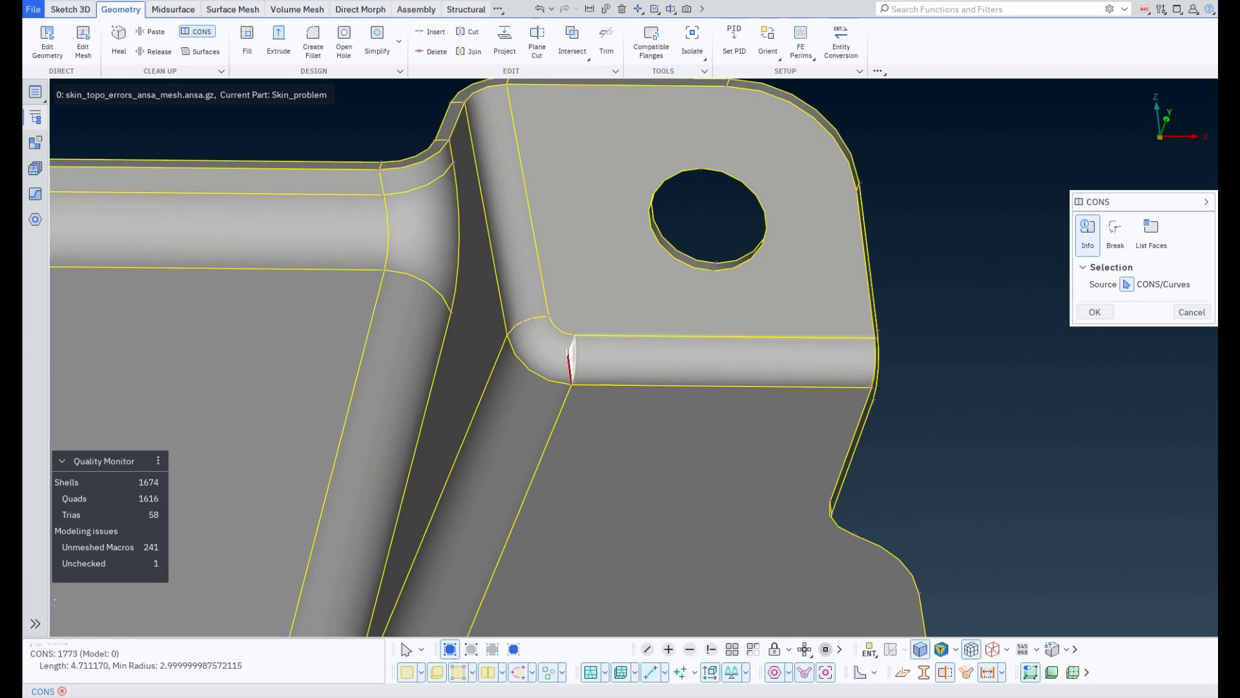
{"action": "left_click", "coordinate": [920, 649]}
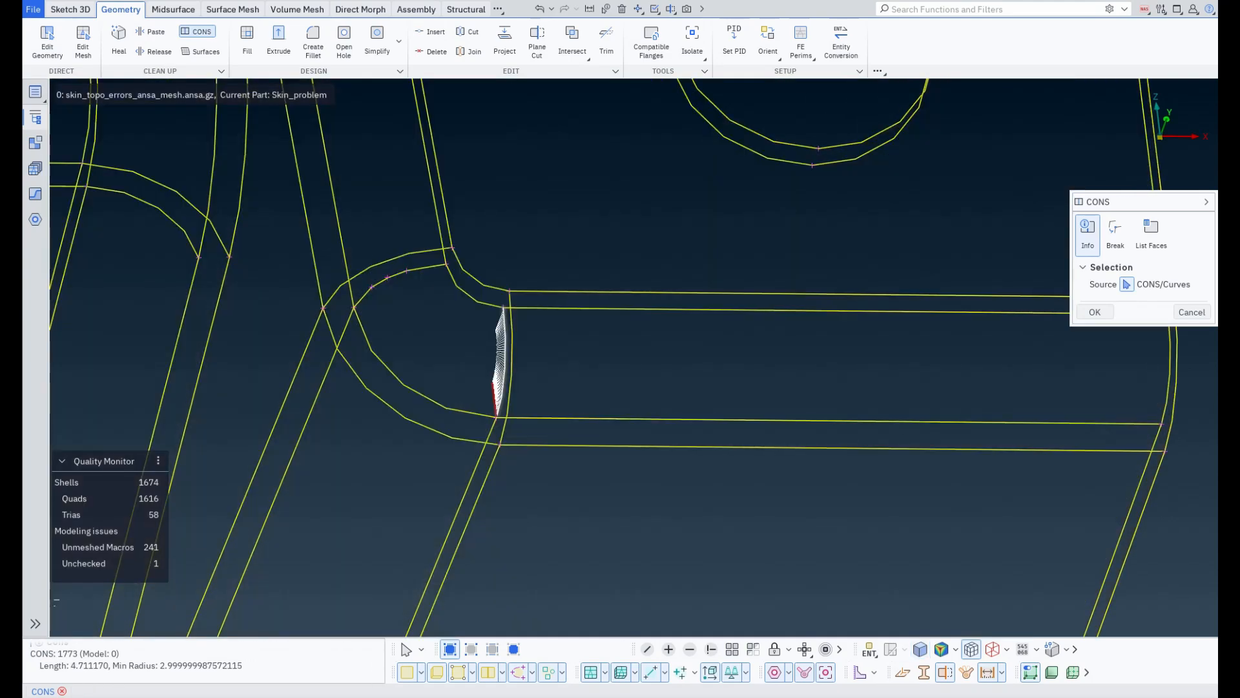
Query the CONS info of the straight fillet's upper edge and of the corner fillet's short curved upper edge.
{"action": "mouse_move", "coordinate": [633, 362]}
{"action": "left_mouse_down", "text": "ctrl"}
{"action": "mouse_move", "coordinate": [556, 368]}
{"action": "mouse_move", "coordinate": [591, 368]}
{"action": "left_mouse_up", "text": "ctrl"}
{"action": "middle_click_drag", "start_coordinate": [591, 369], "coordinate": [676, 346], "text": "ctrl"}
{"action": "scroll", "coordinate": [633, 357], "scroll_direction": "up", "scroll_amount": 2}
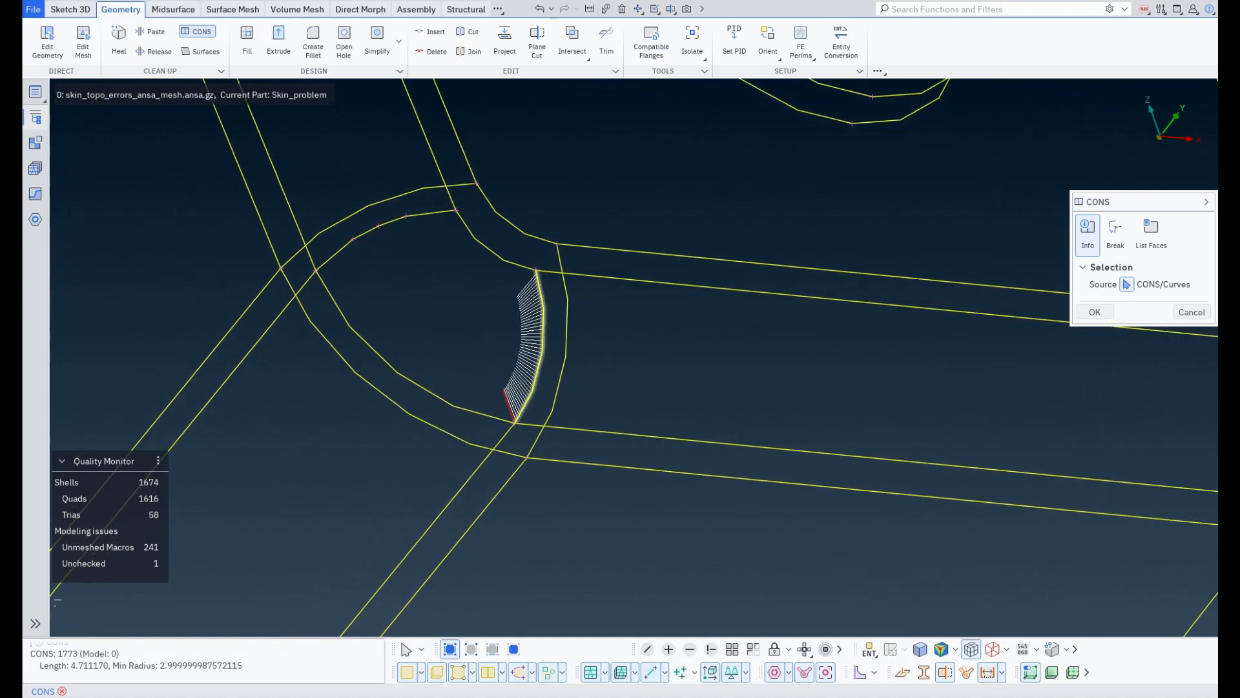
{"action": "left_click", "coordinate": [585, 276]}
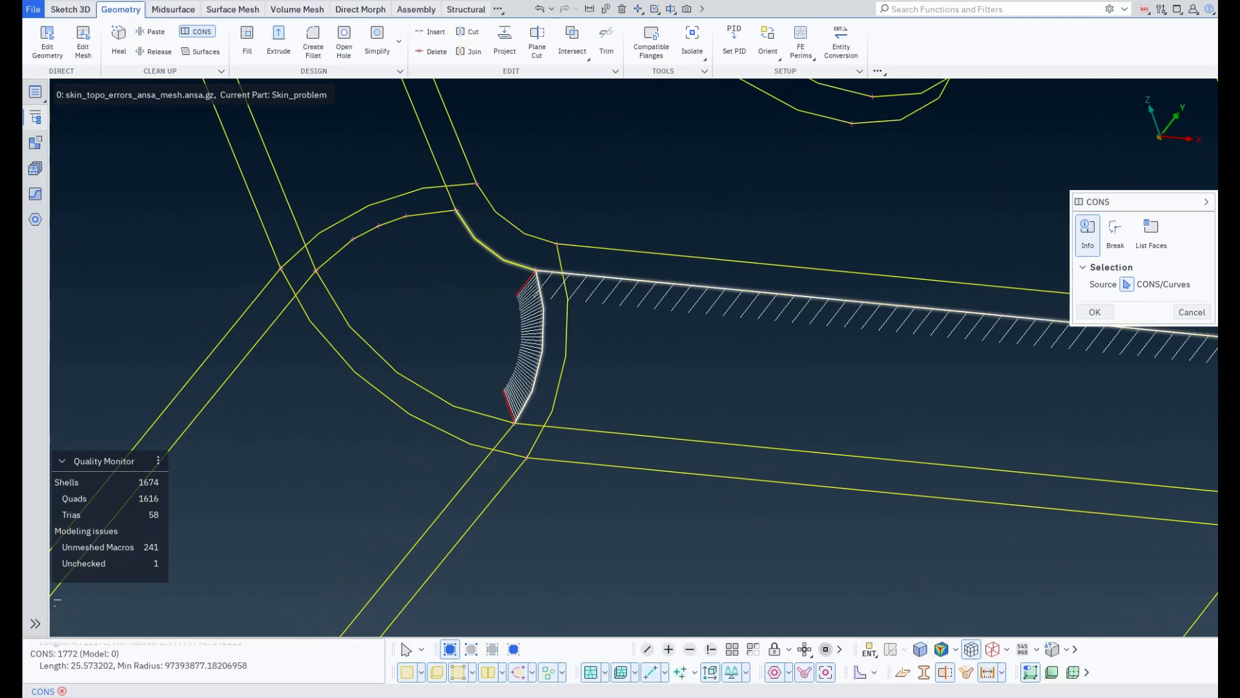
{"action": "left_click", "coordinate": [504, 260]}
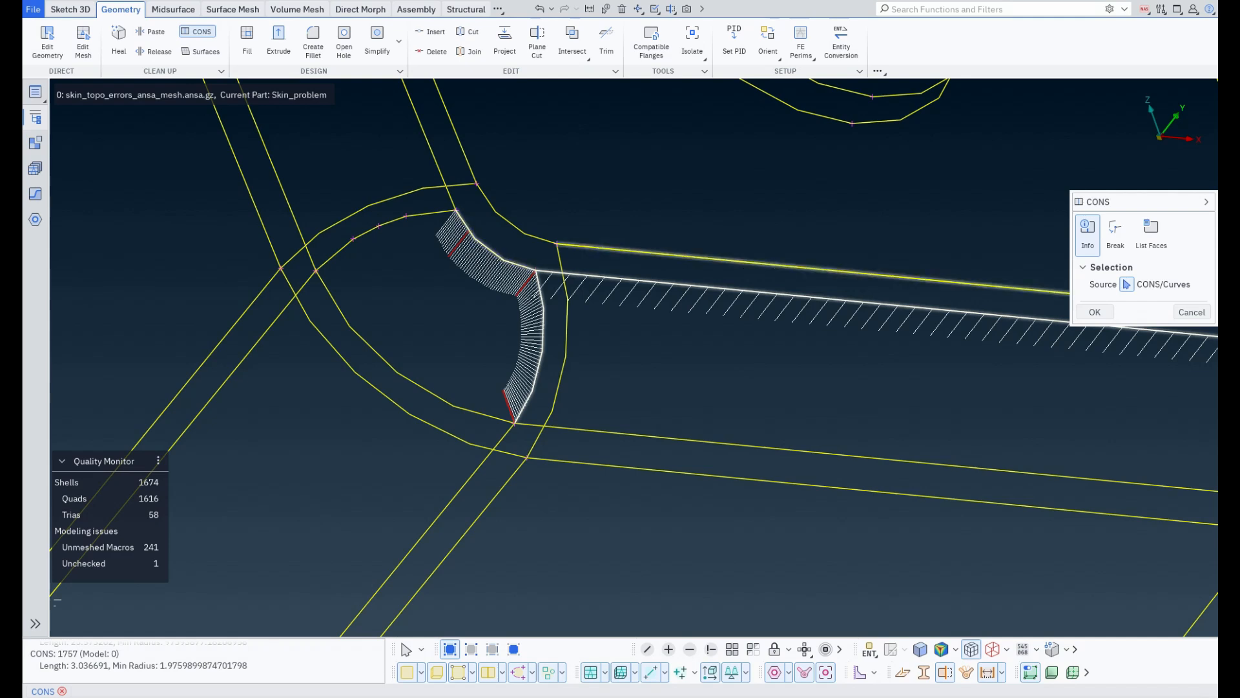
List the faces attached to the curved edge between the tab's corner fillet and straight fillet, and delete the corner face 342.
{"action": "left_click", "coordinate": [1115, 233]}
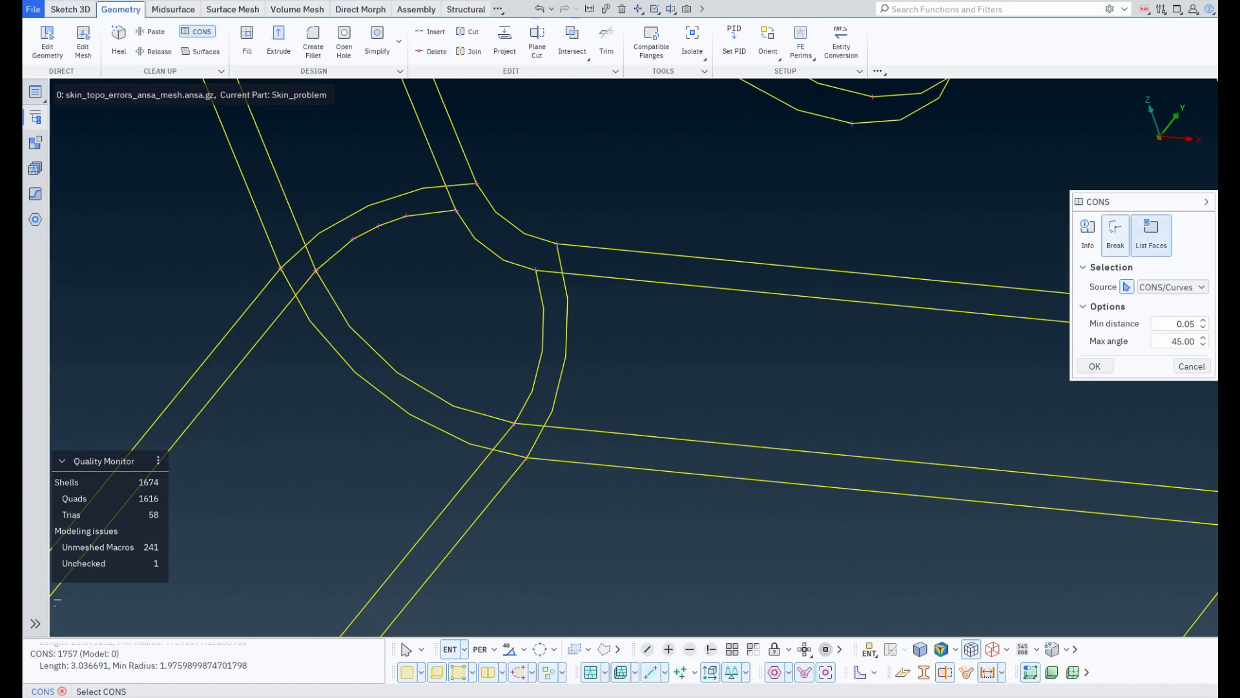
{"action": "left_click", "coordinate": [1151, 232]}
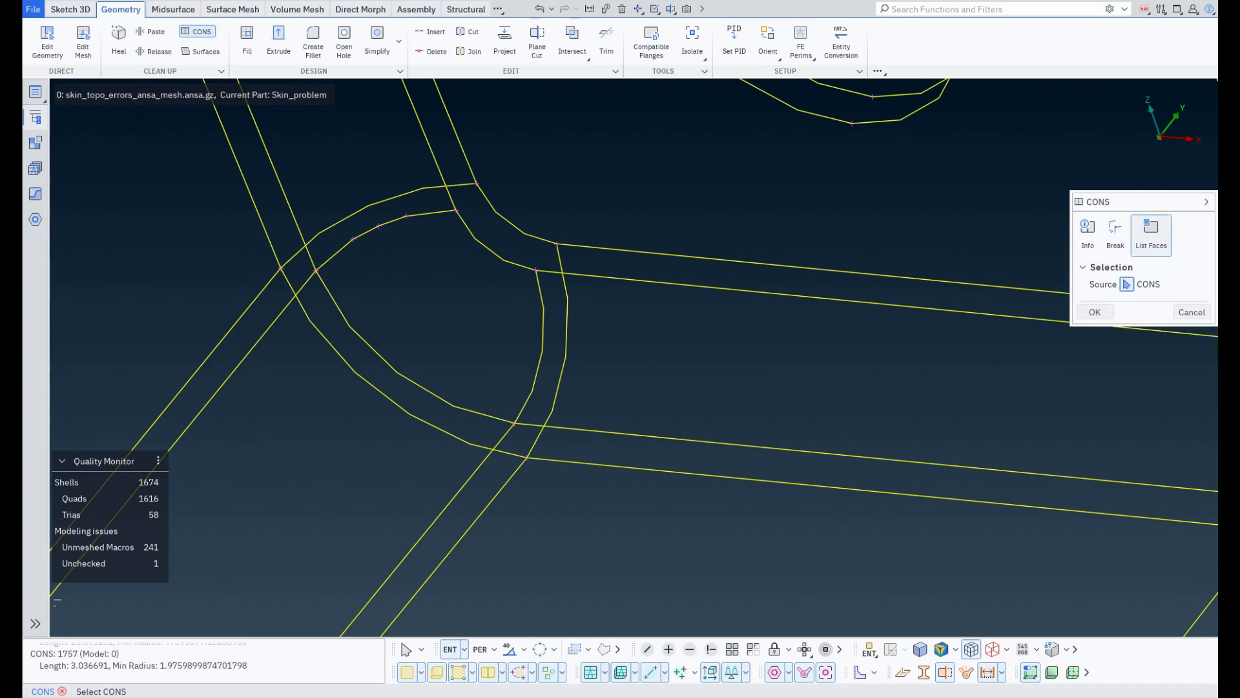
{"action": "left_click", "coordinate": [542, 345]}
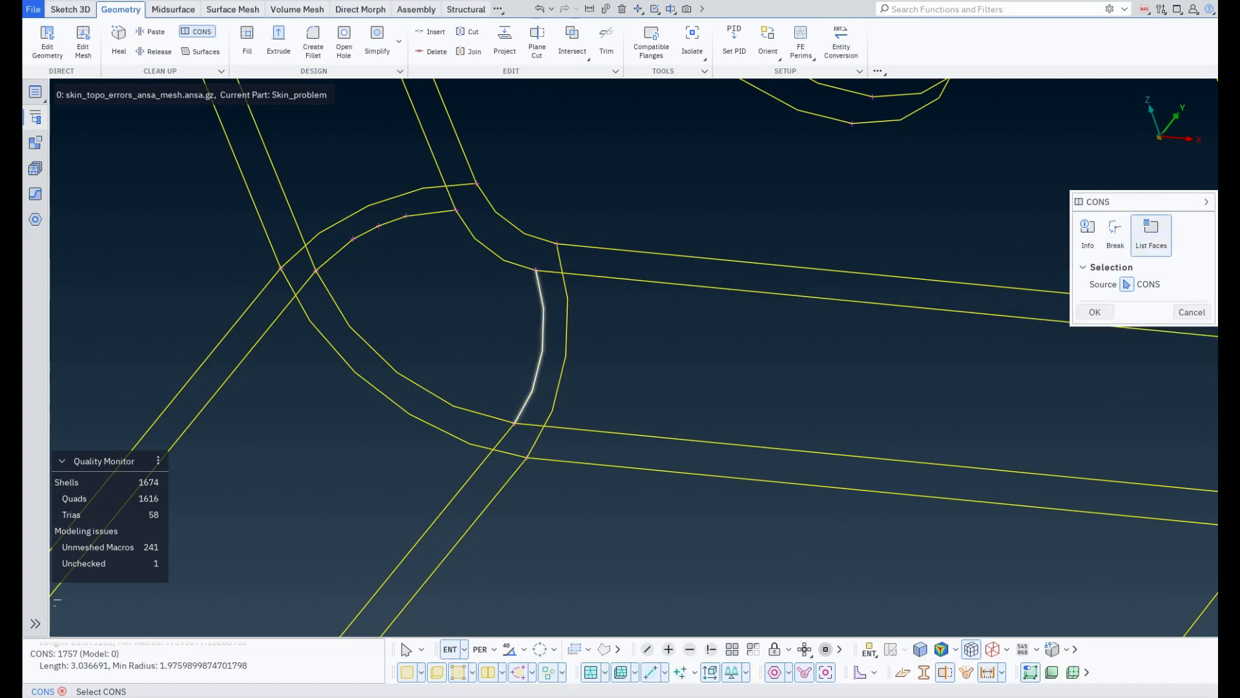
{"action": "middle_click", "coordinate": [542, 345]}
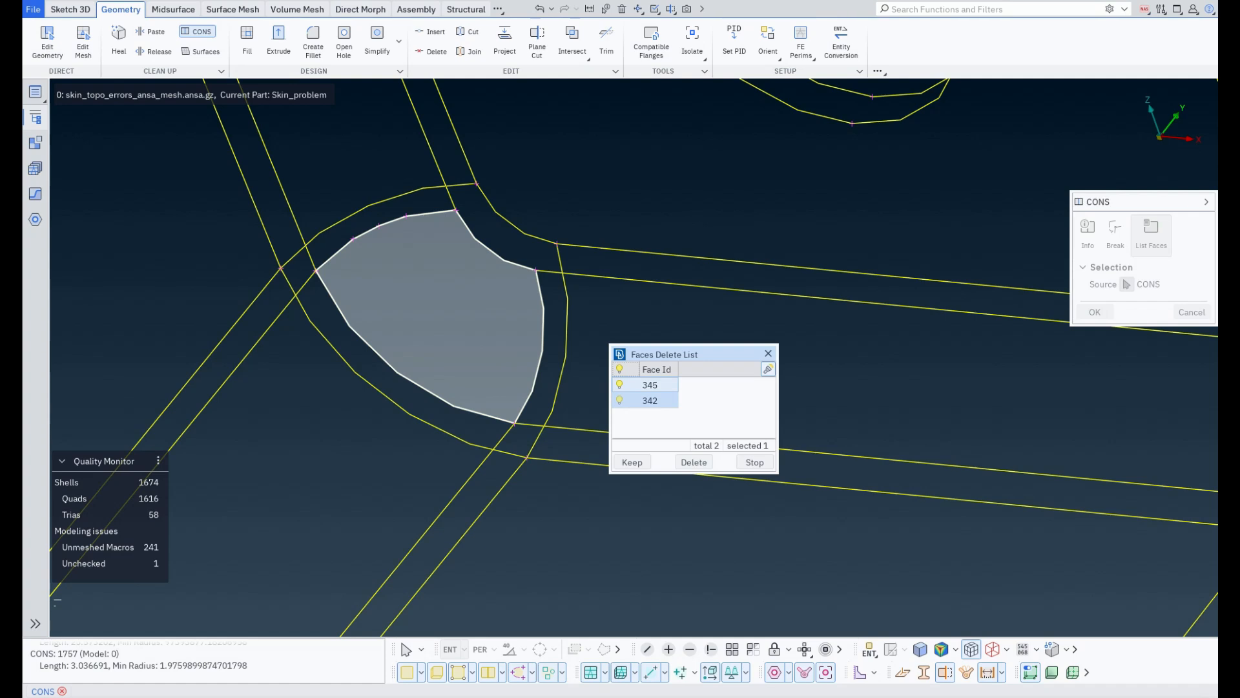
{"action": "left_click", "coordinate": [650, 385]}
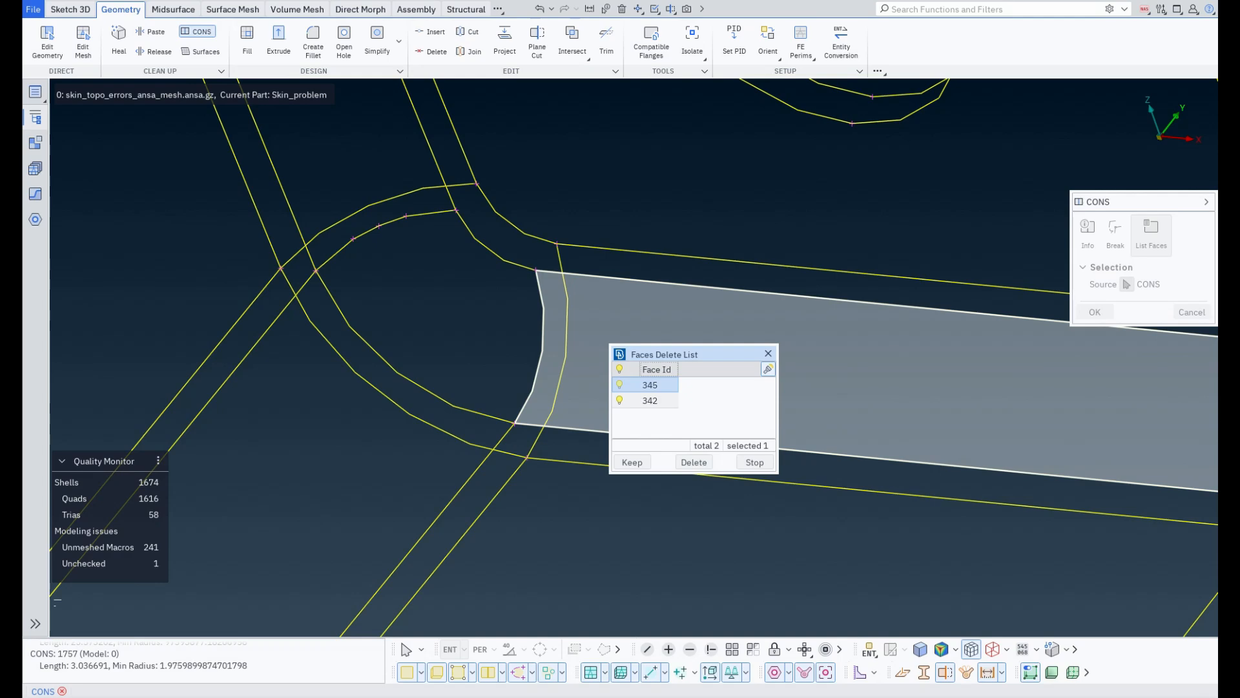
{"action": "left_click", "coordinate": [630, 401]}
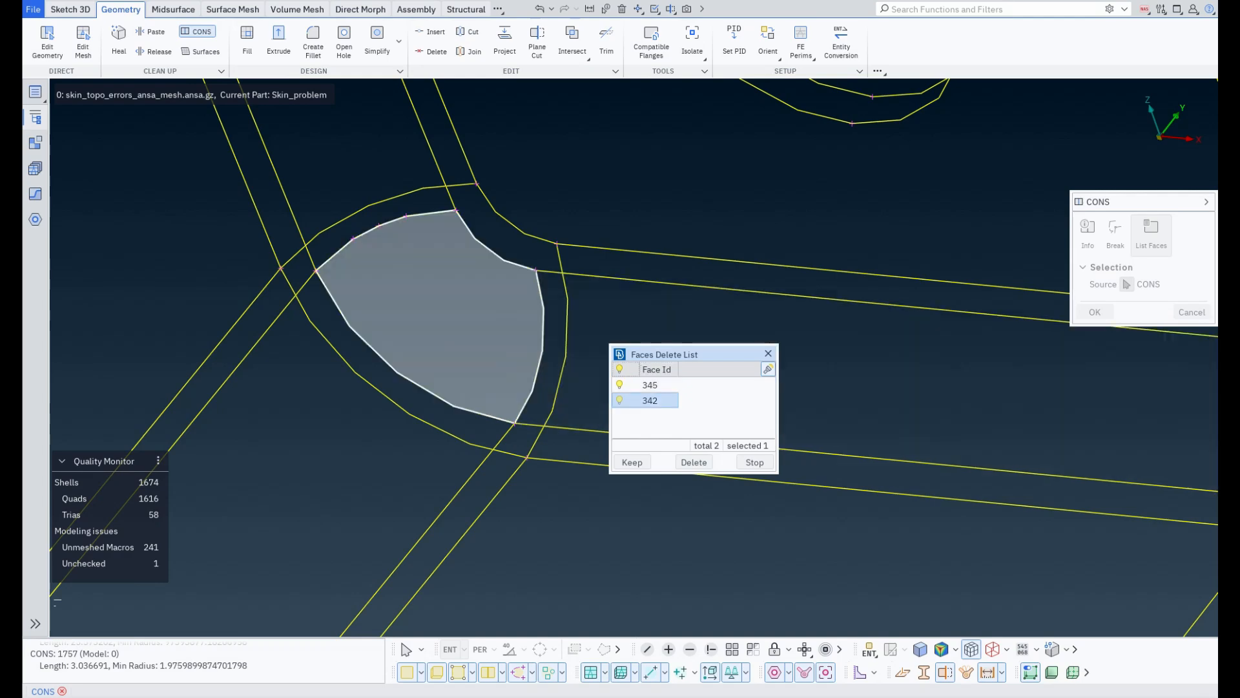
{"action": "key", "text": "Delete"}
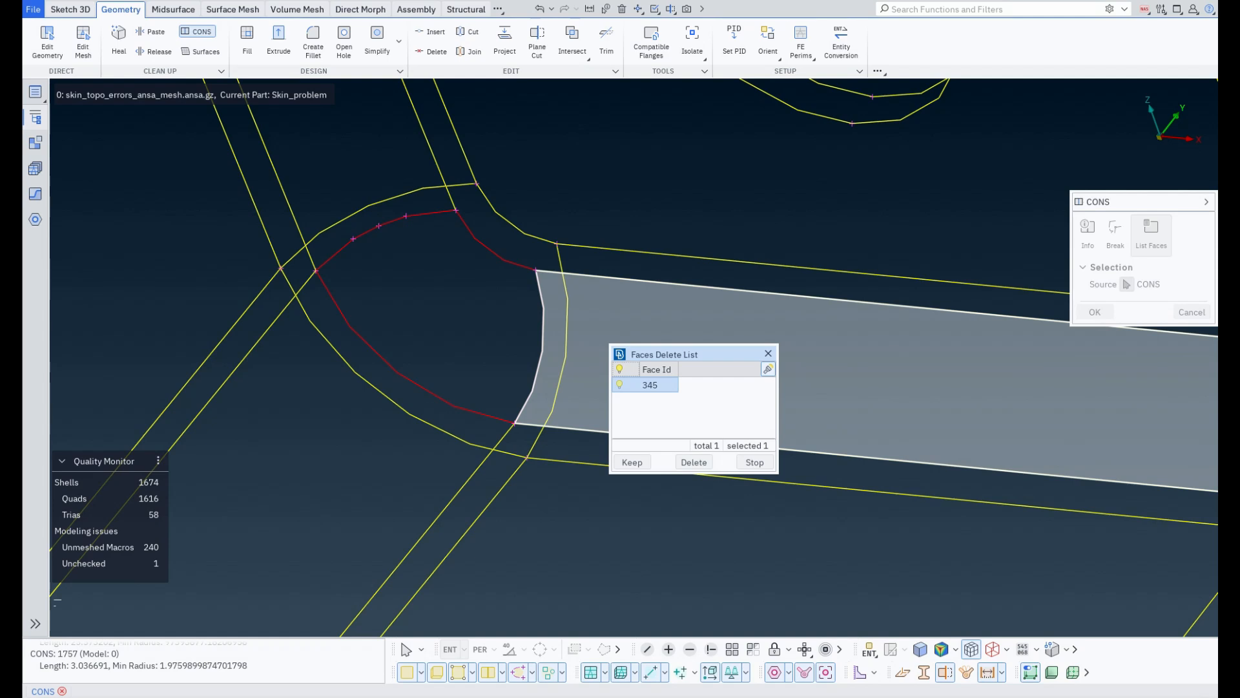
Switch to the older ANSA version's TOPO functions and list the faces sharing the tab corner's curved edge through face Delete.
{"action": "mouse_move", "coordinate": [537, 696]}
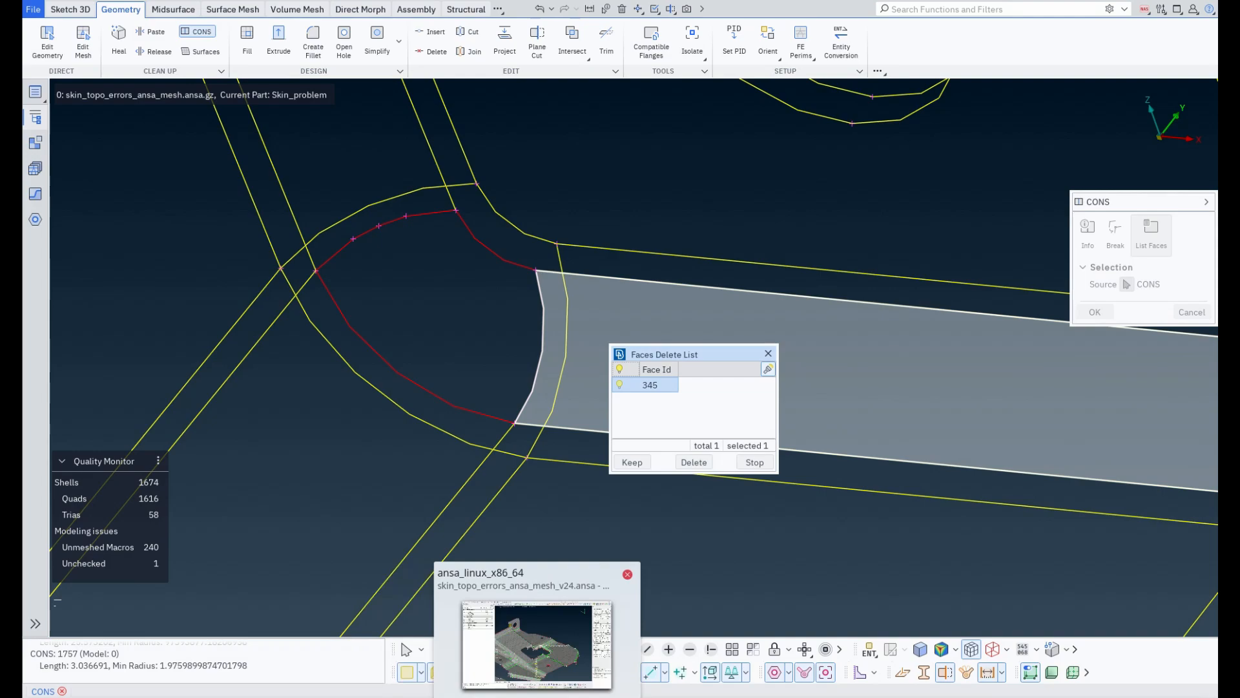
{"action": "left_click", "coordinate": [537, 644]}
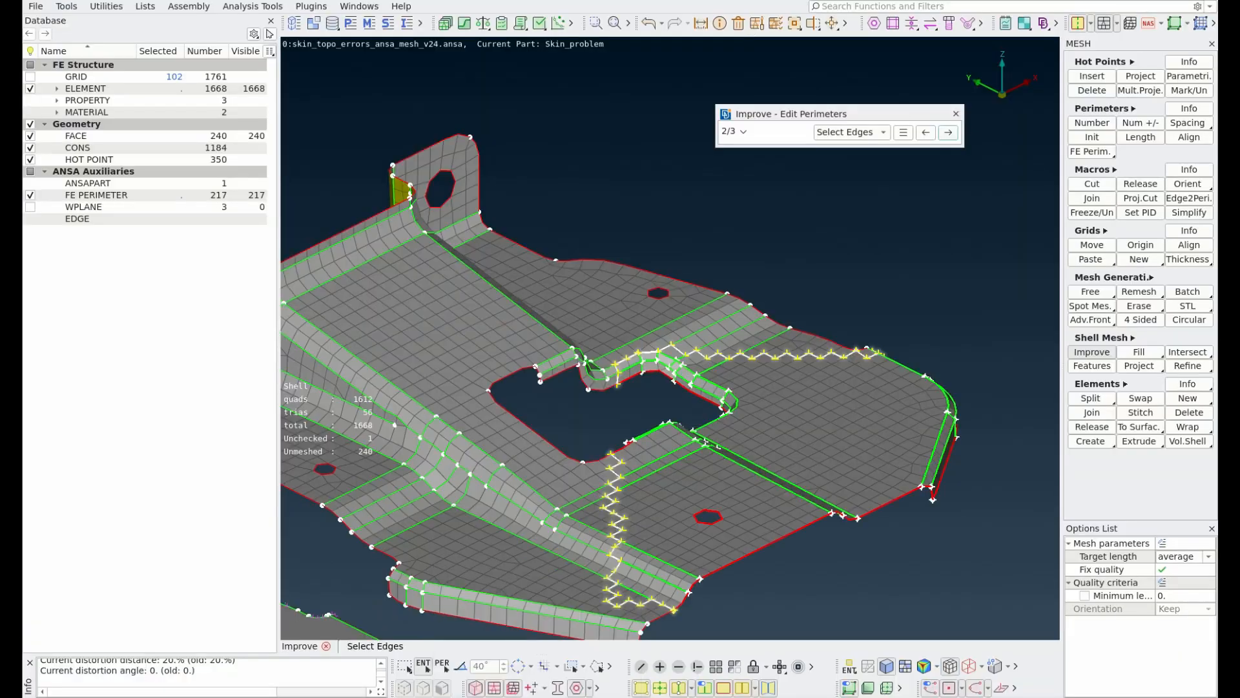
{"action": "left_click", "coordinate": [1078, 23]}
{"action": "middle_click_drag", "start_coordinate": [349, 471], "coordinate": [1012, 274], "text": "ctrl"}
{"action": "scroll", "coordinate": [548, 298], "scroll_direction": "up", "scroll_amount": 6}
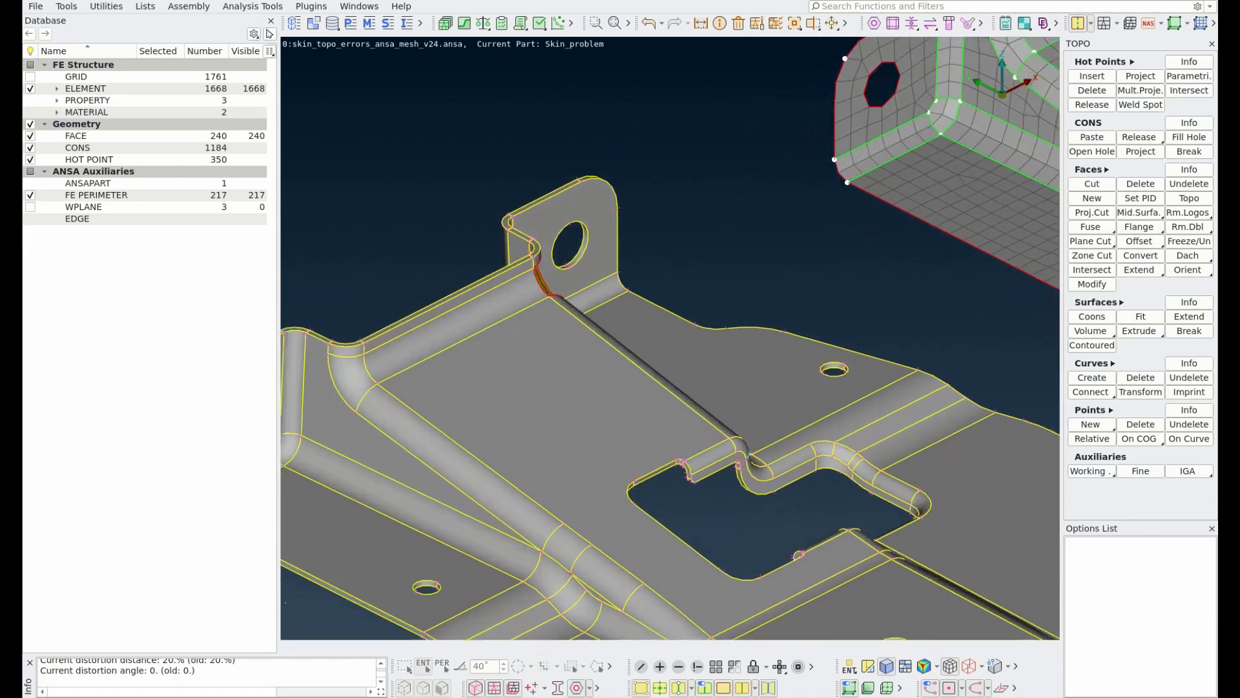
{"action": "left_click_drag", "start_coordinate": [548, 291], "coordinate": [375, 336], "text": "ctrl"}
{"action": "scroll", "coordinate": [284, 323], "scroll_direction": "up", "scroll_amount": 3}
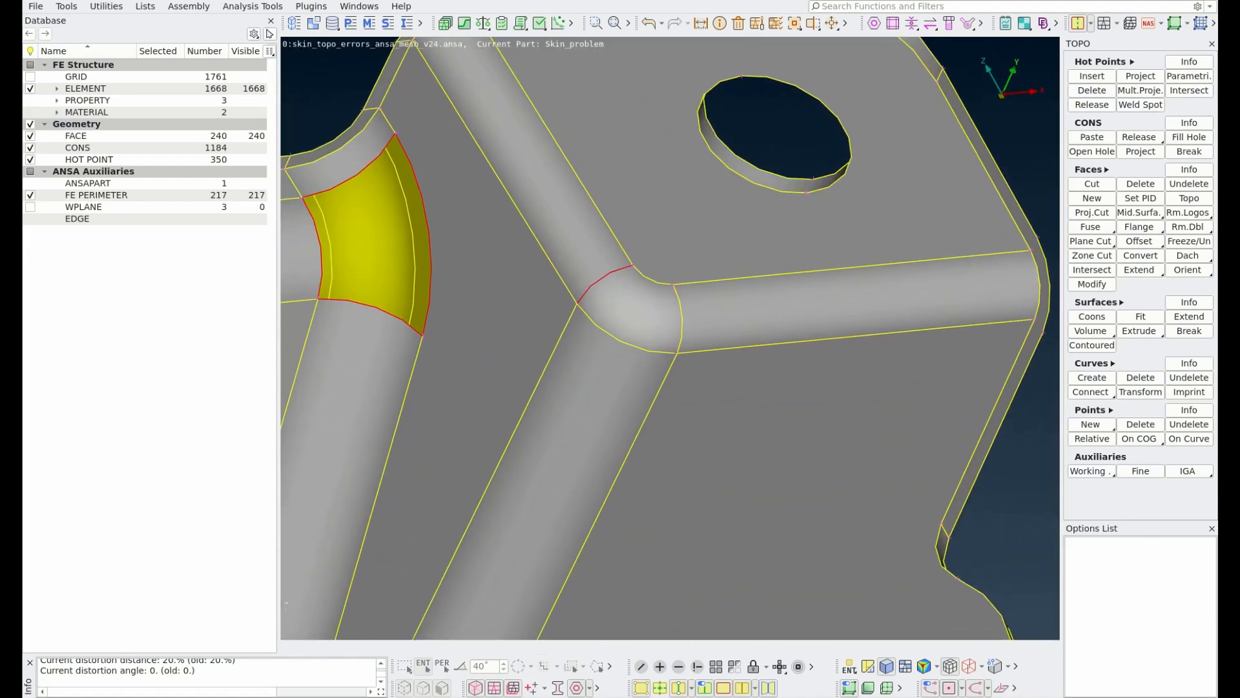
{"action": "left_click", "coordinate": [1140, 184]}
{"action": "left_click", "coordinate": [682, 320]}
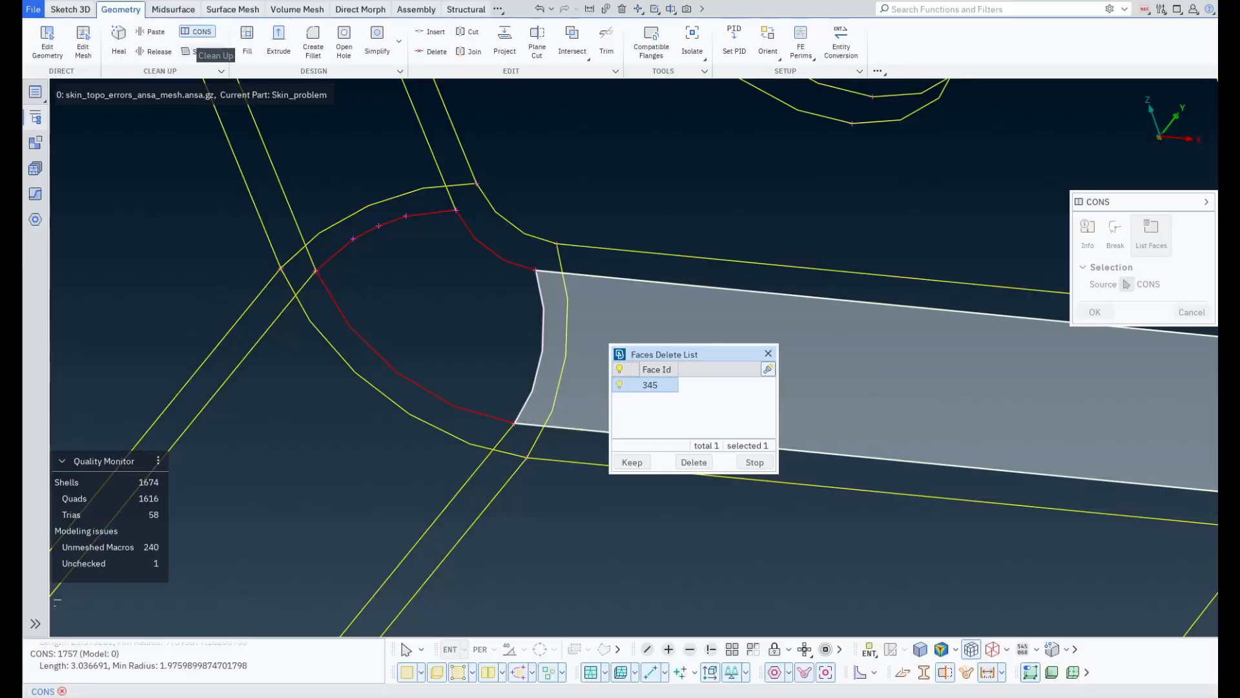
Return to the newer ANSA version, close the face list and, with shading on, query the surface info of the tab's straight fillet face.
{"action": "key", "text": "Escape"}
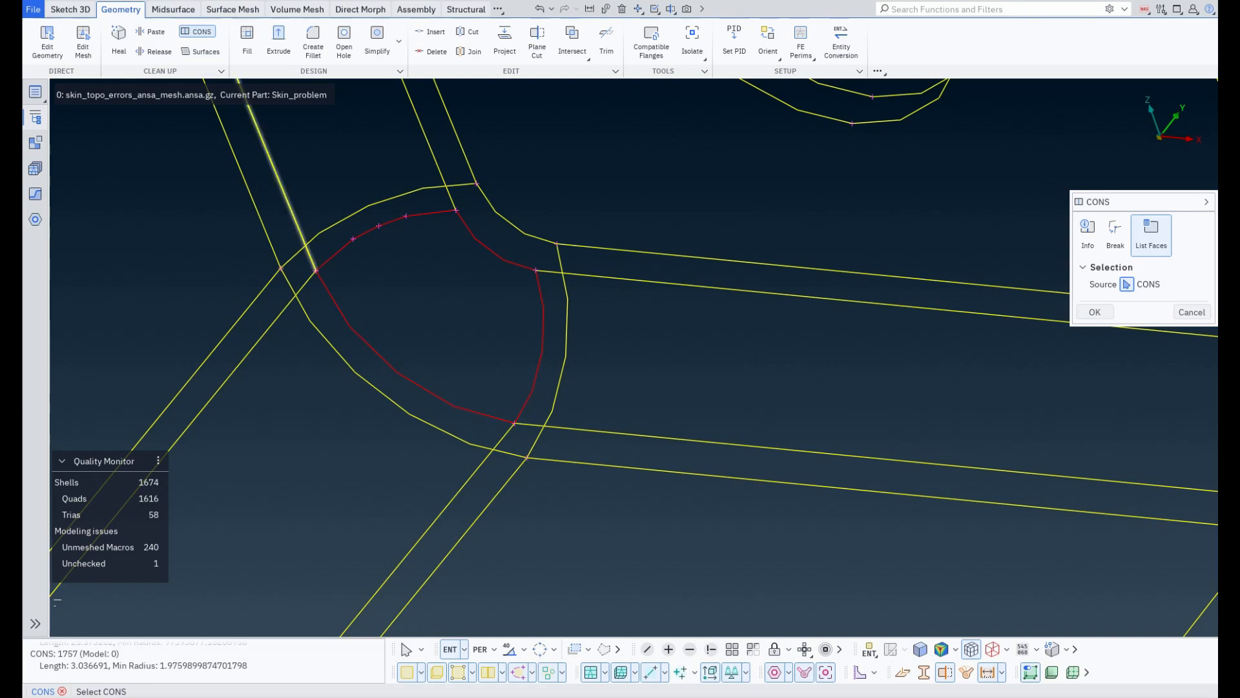
{"action": "left_click", "coordinate": [201, 51]}
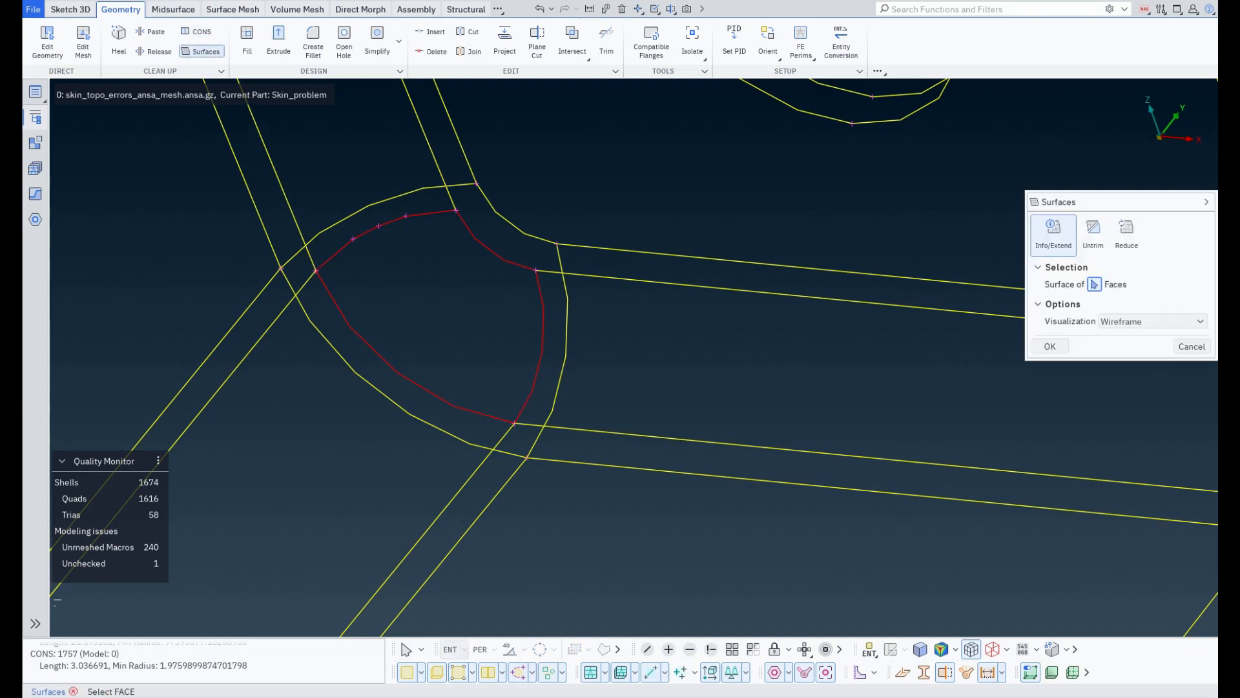
{"action": "right_click_drag", "start_coordinate": [581, 323], "coordinate": [581, 400], "text": "ctrl"}
{"action": "left_click_drag", "start_coordinate": [581, 400], "coordinate": [388, 400], "text": "ctrl"}
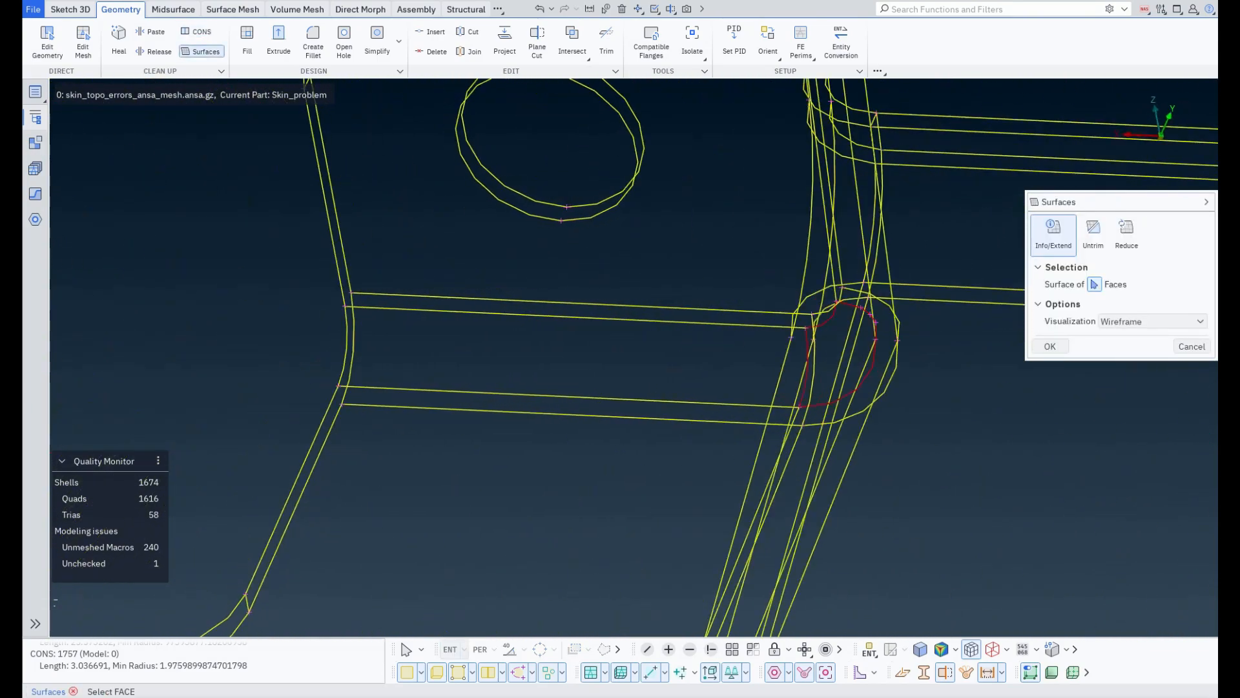
{"action": "left_click", "coordinate": [920, 649]}
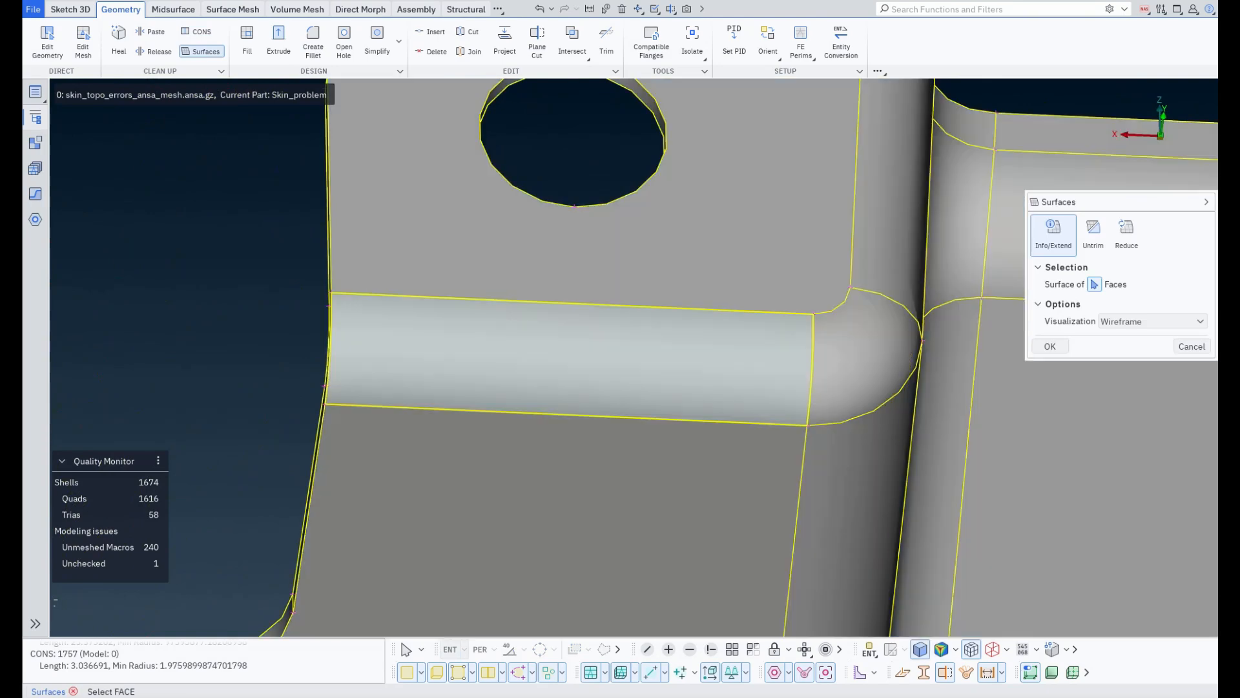
{"action": "left_click", "coordinate": [569, 362]}
{"action": "left_click_drag", "start_coordinate": [569, 387], "coordinate": [666, 391], "text": "ctrl"}
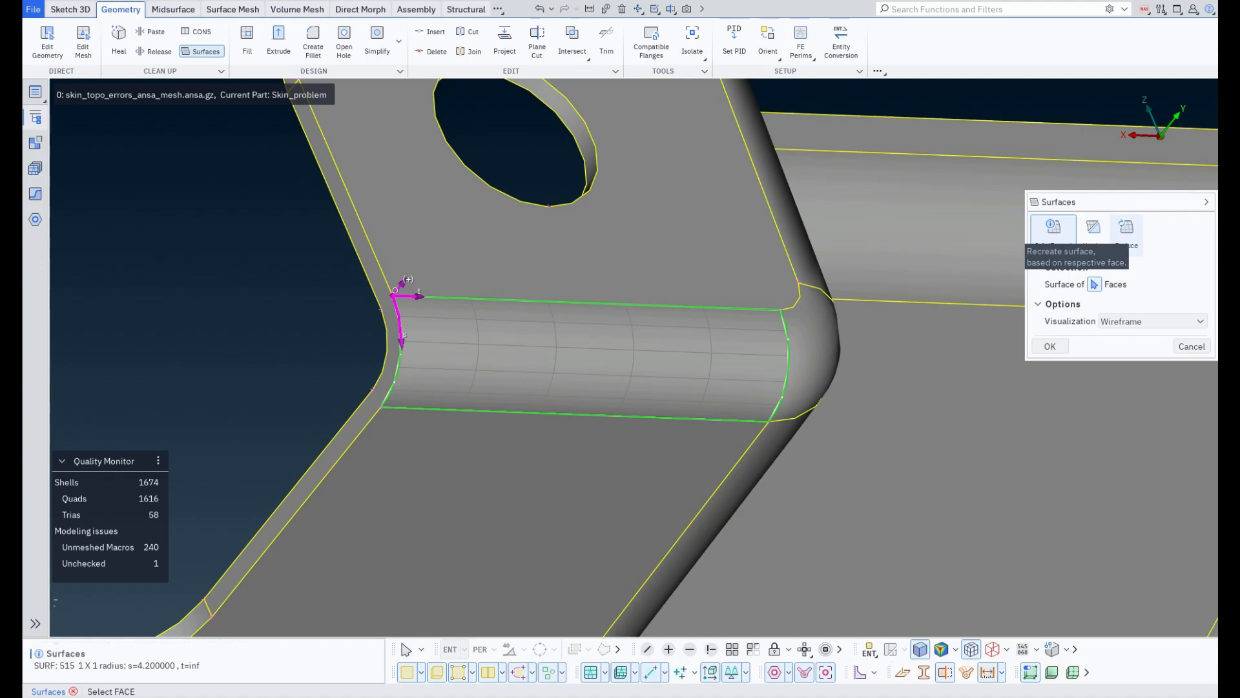
{"action": "scroll", "coordinate": [633, 357], "scroll_direction": "down", "scroll_amount": 3}
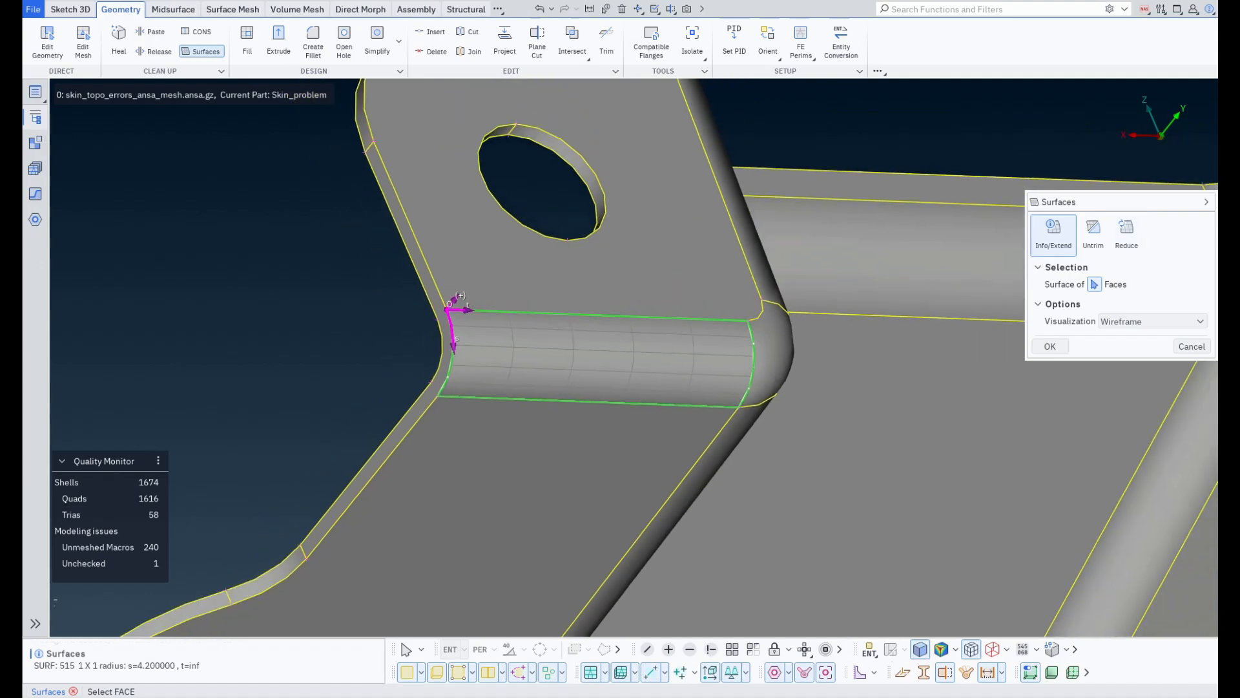
{"action": "key", "text": "Escape"}
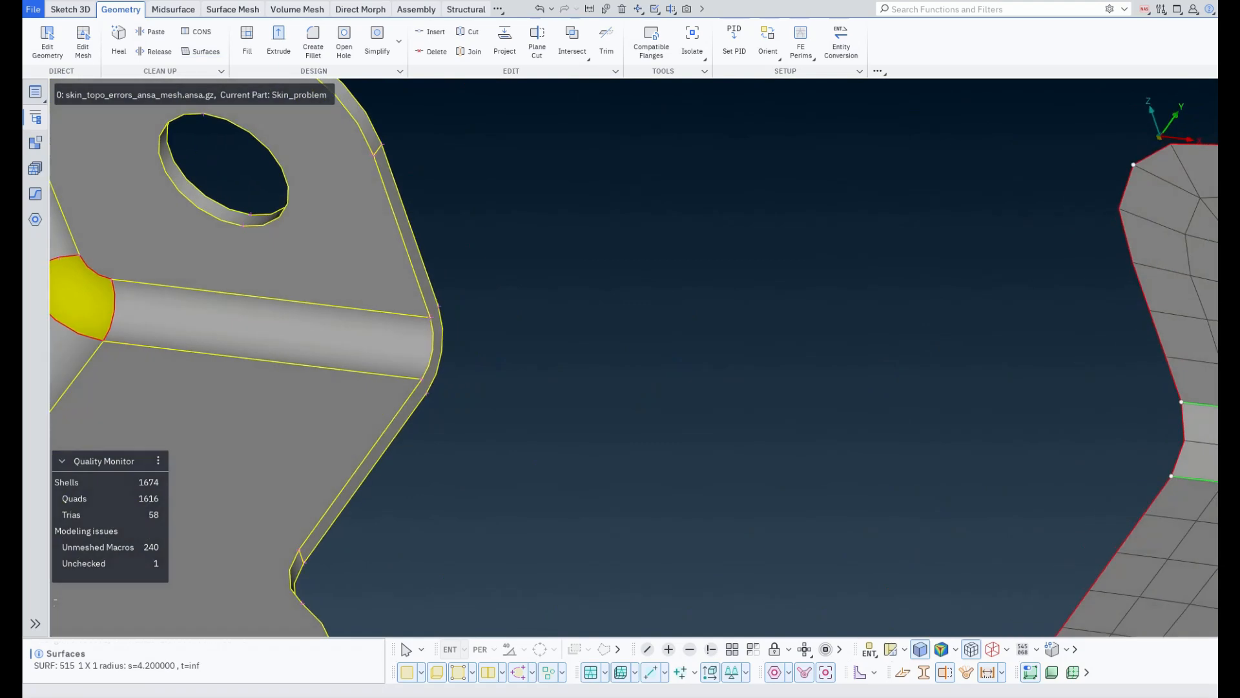
Review the Simplify function's options for holes, fillets, logos, flange details and features.
{"action": "left_click_drag", "start_coordinate": [633, 357], "coordinate": [678, 357], "text": "ctrl"}
{"action": "scroll", "coordinate": [634, 357], "scroll_direction": "down", "scroll_amount": 4}
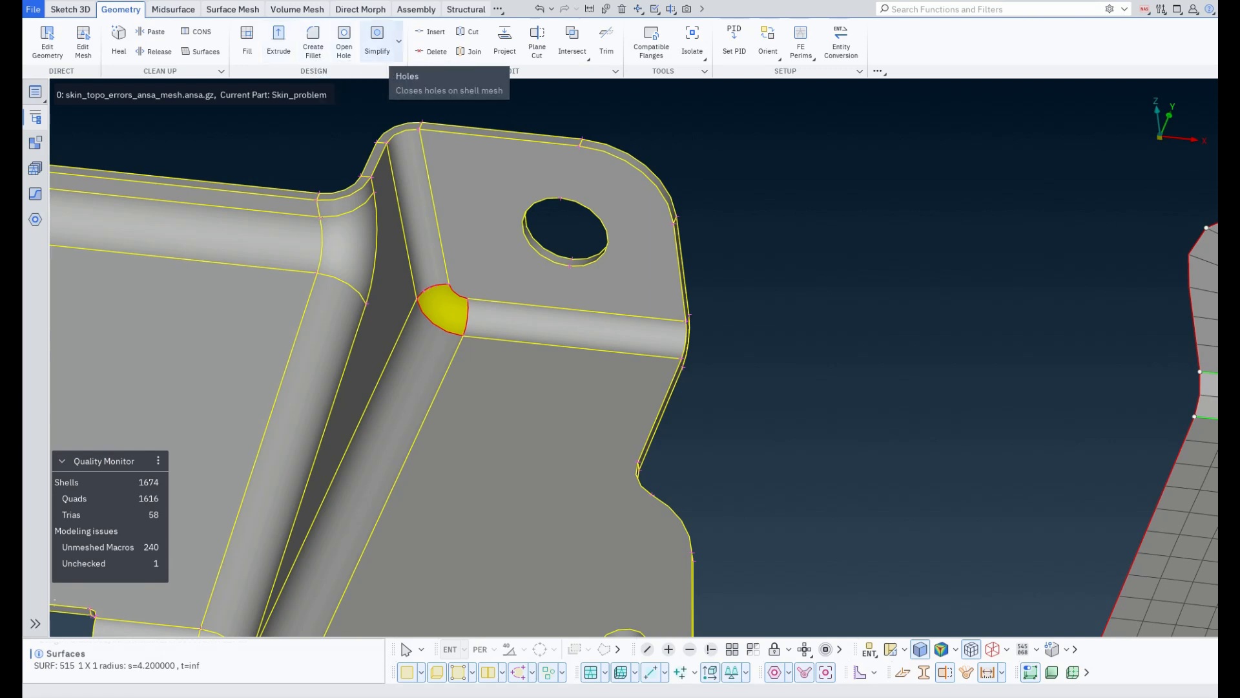
{"action": "left_click", "coordinate": [399, 41]}
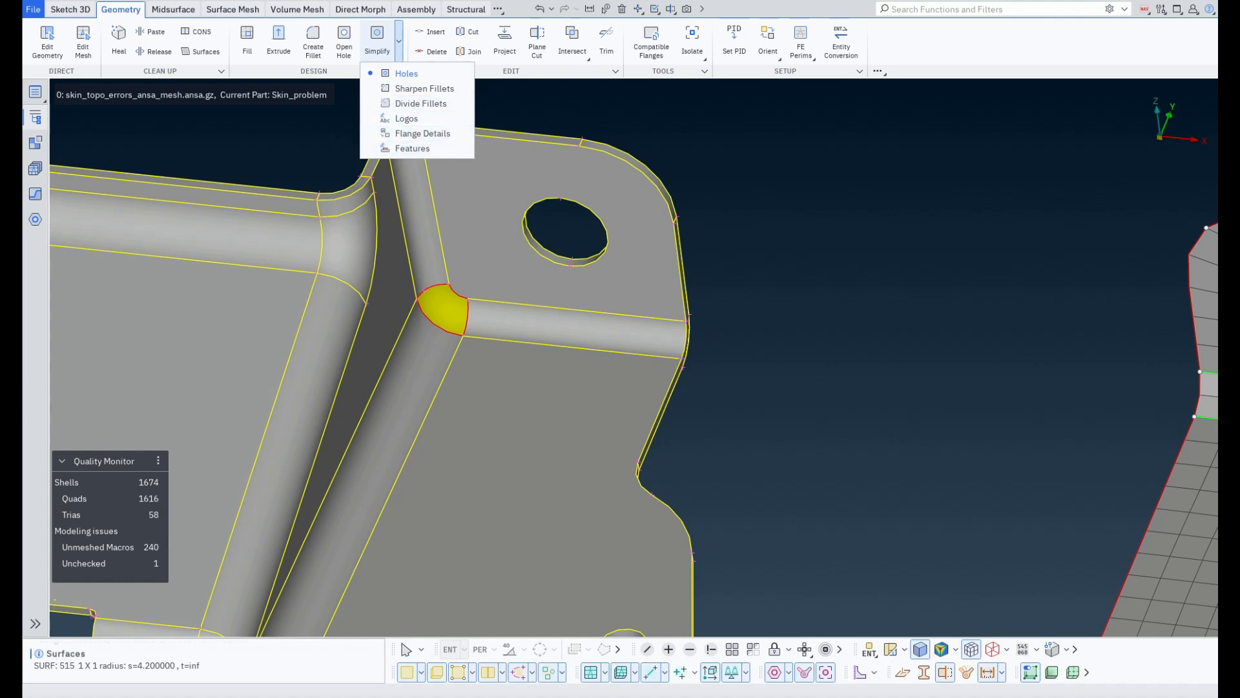
{"action": "key", "text": "Escape"}
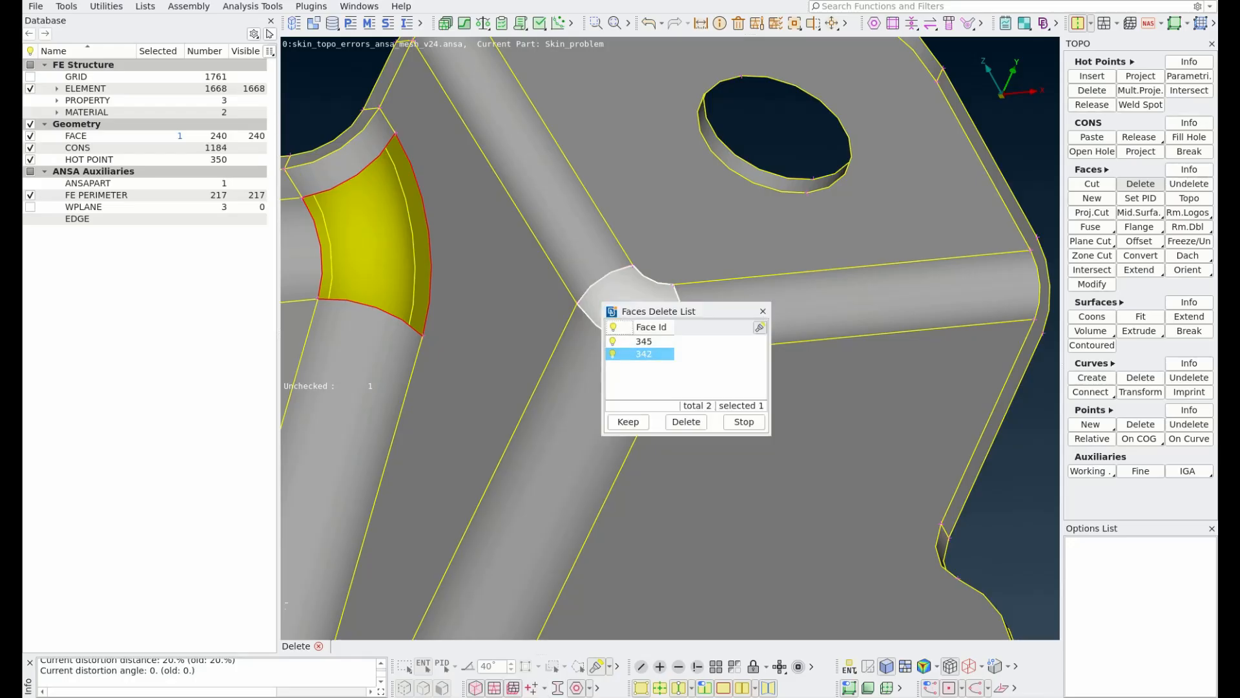
In the older ANSA version, cancel the face deletion and review the parameters of Fill Hole, Rm.Logos per face and Dach.
{"action": "key", "text": "Escape"}
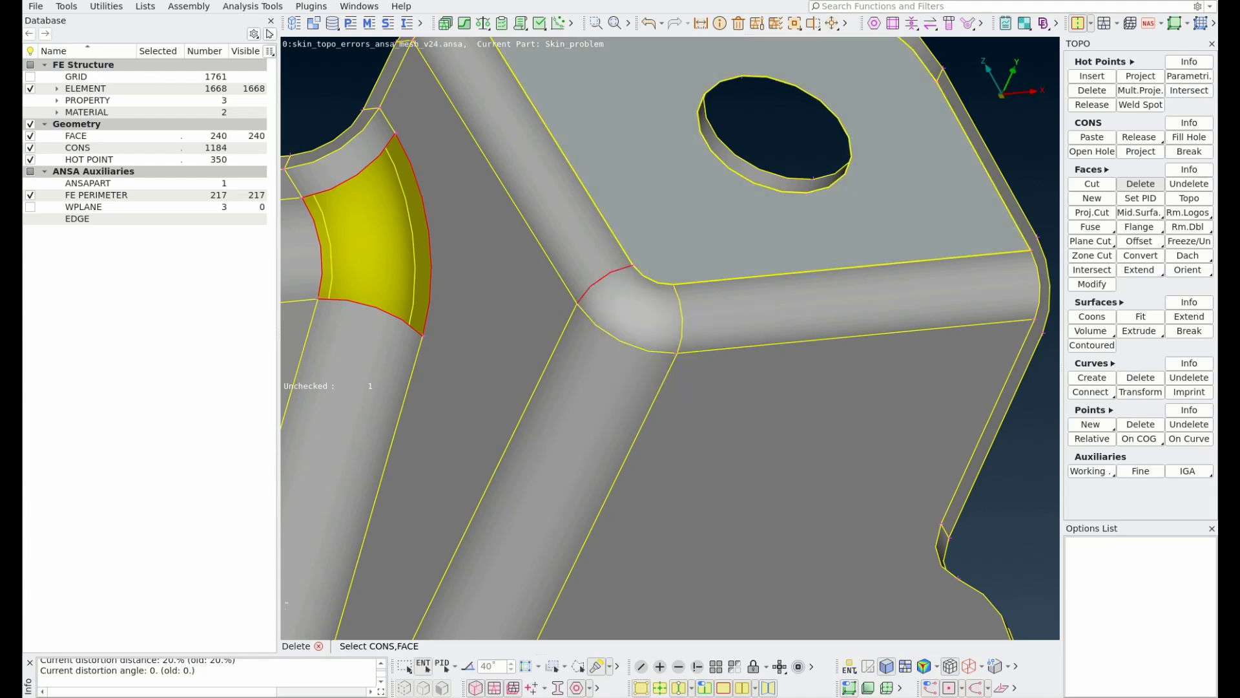
{"action": "left_click", "coordinate": [1188, 137]}
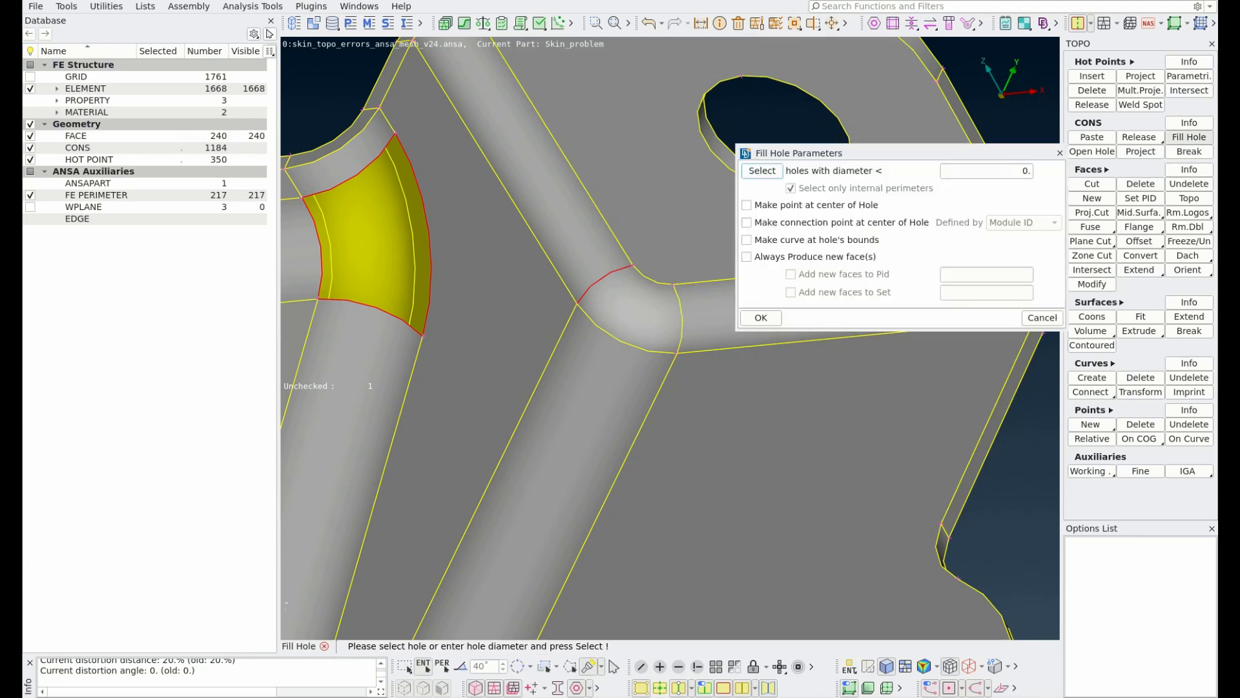
{"action": "left_click", "coordinate": [1189, 212]}
{"action": "left_click", "coordinate": [1183, 226]}
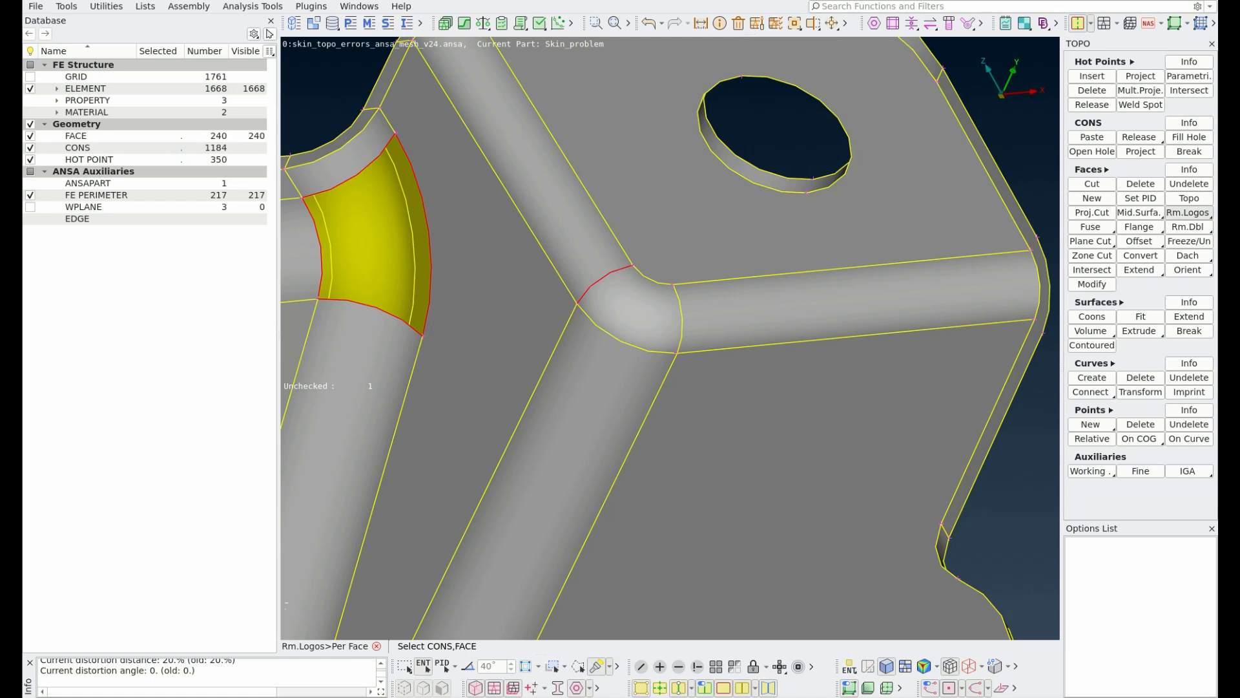
{"action": "left_click", "coordinate": [1187, 255]}
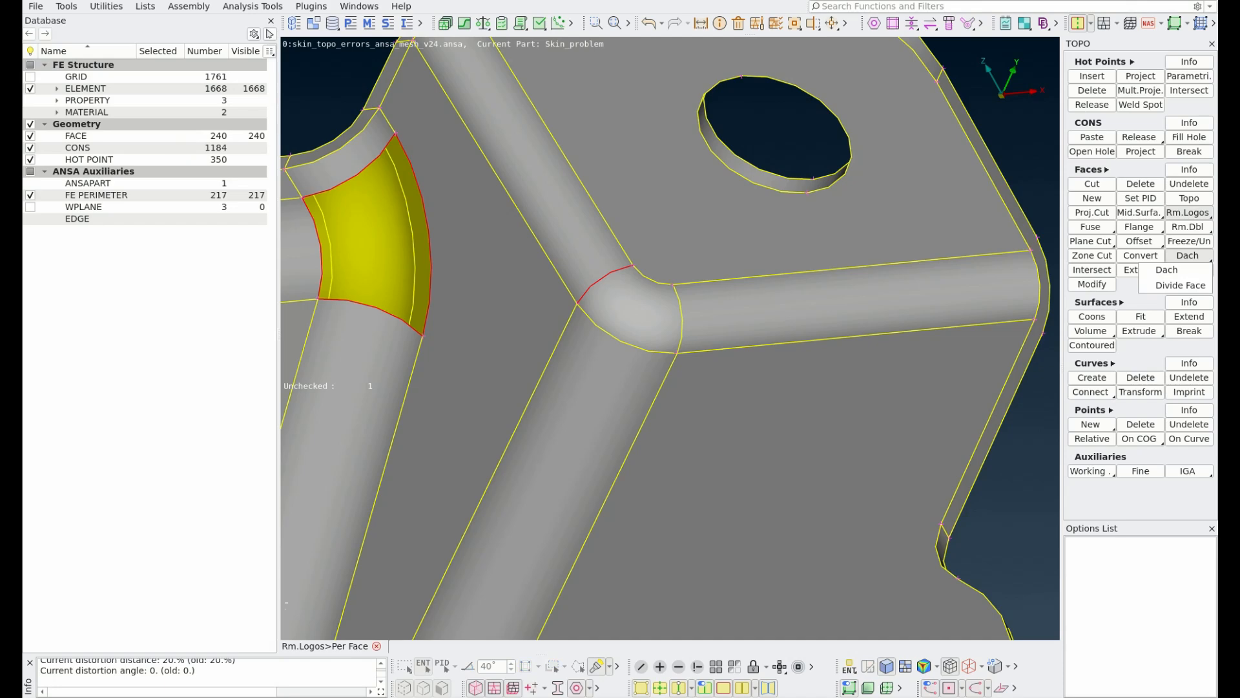
{"action": "left_click", "coordinate": [1166, 269]}
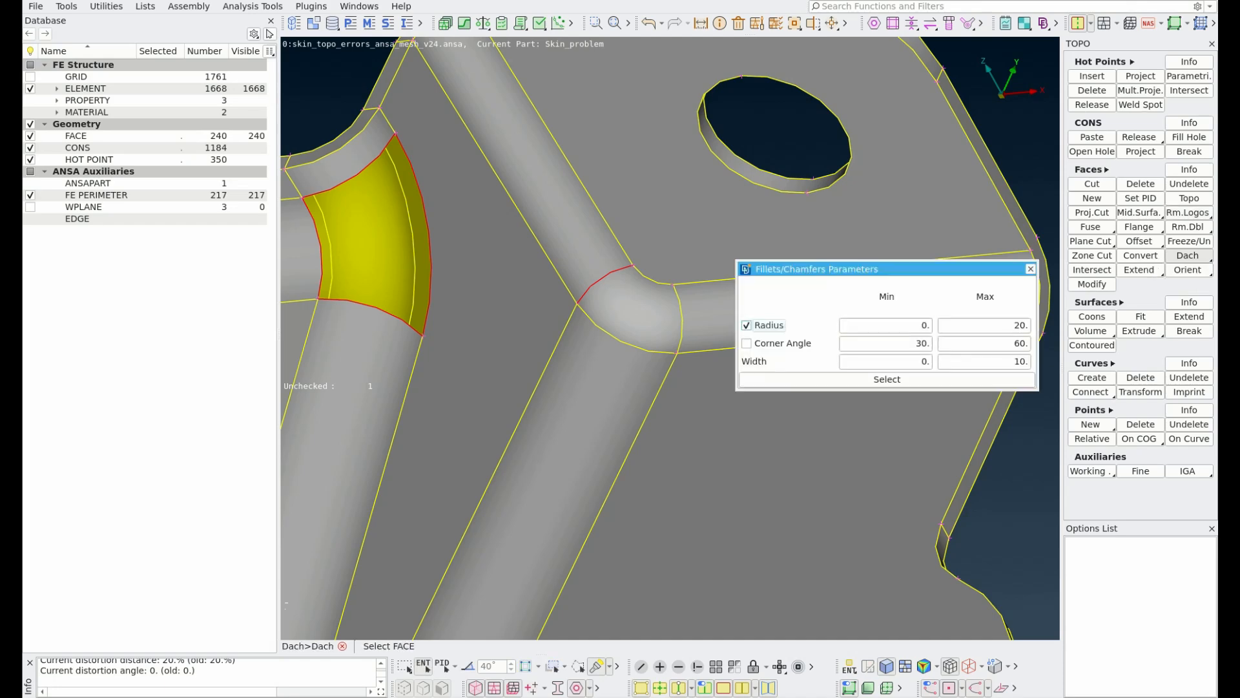
{"action": "key", "text": "Escape"}
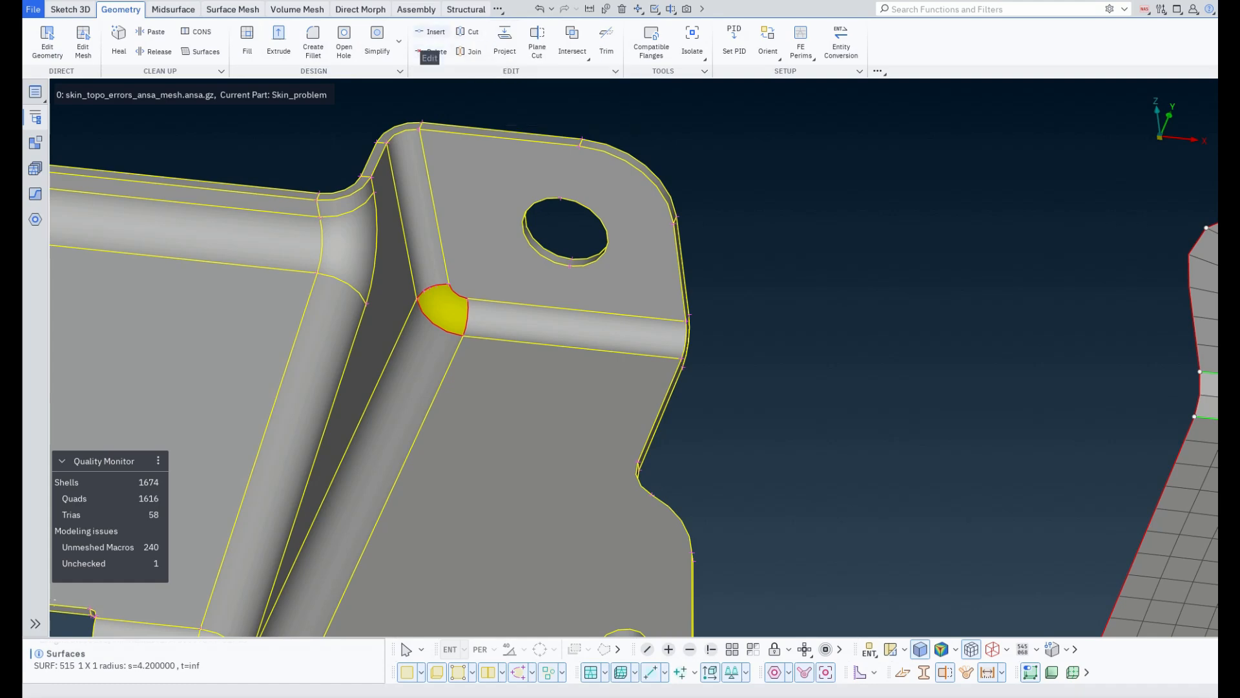
Start inserting hot points at the tab's straight fillet, with the Point on perimeter placement and the adjacent snap option disabled.
{"action": "left_click", "coordinate": [431, 31]}
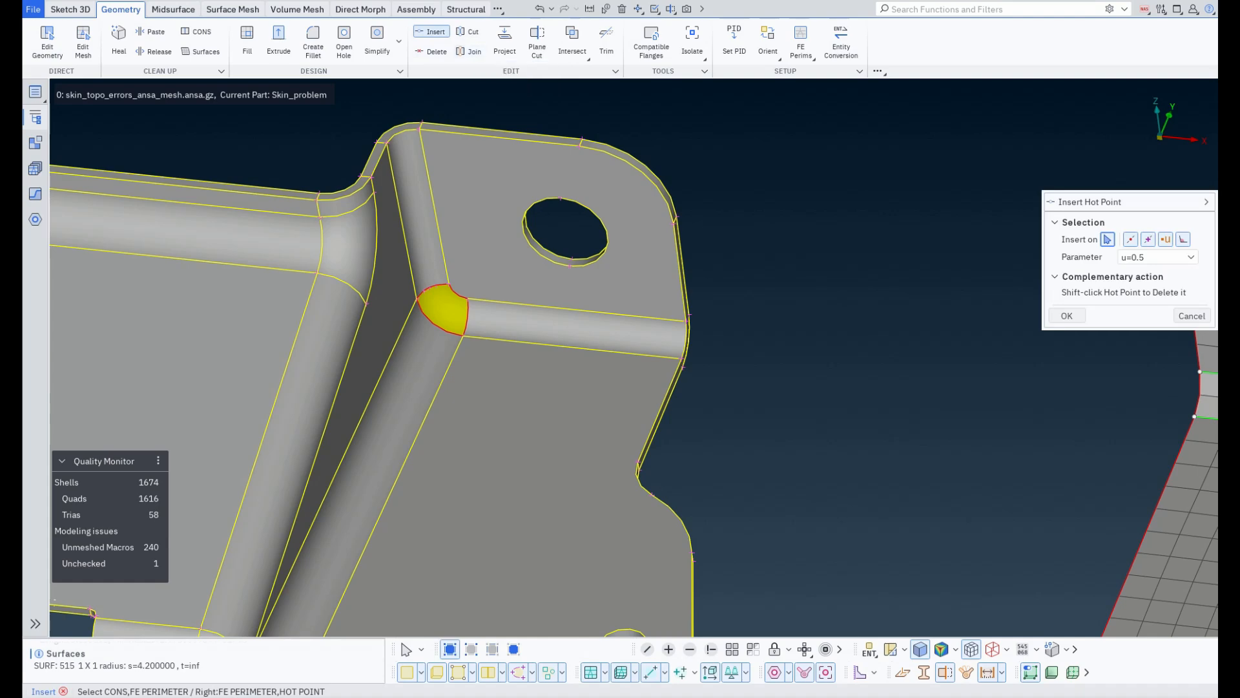
{"action": "scroll", "coordinate": [634, 358], "scroll_direction": "down", "scroll_amount": 2}
{"action": "middle_click_drag", "start_coordinate": [633, 357], "coordinate": [624, 359], "text": "ctrl"}
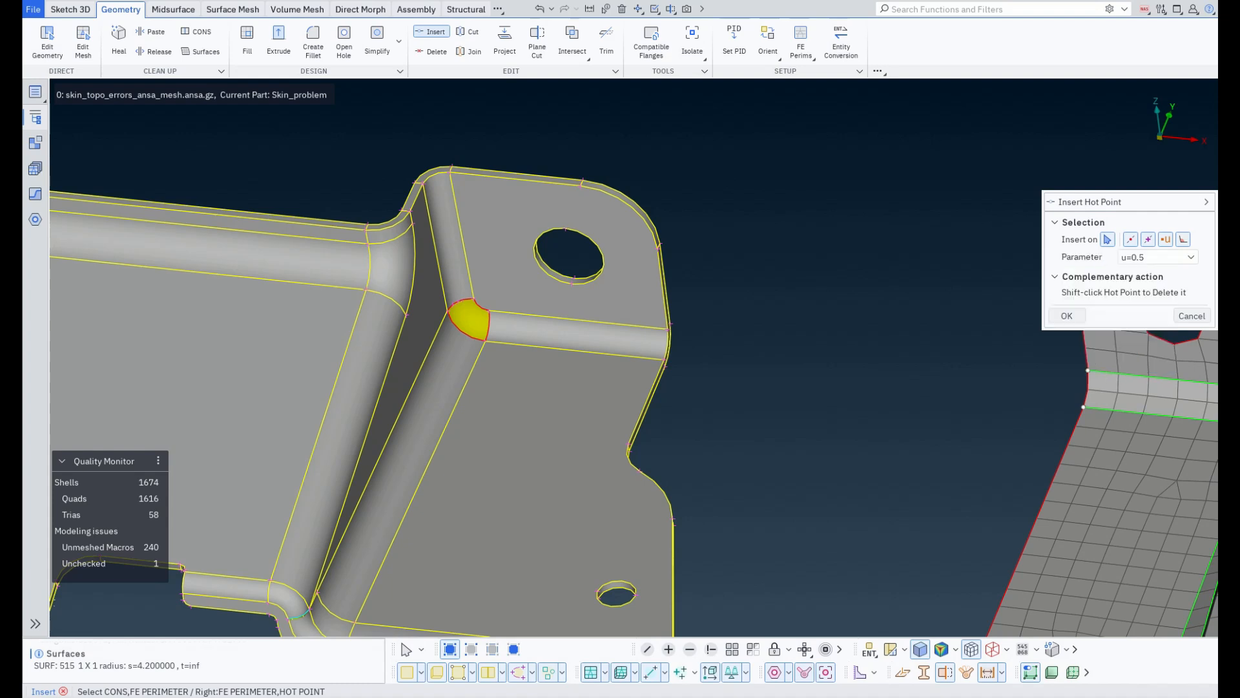
{"action": "scroll", "coordinate": [557, 318], "scroll_direction": "up", "scroll_amount": 5}
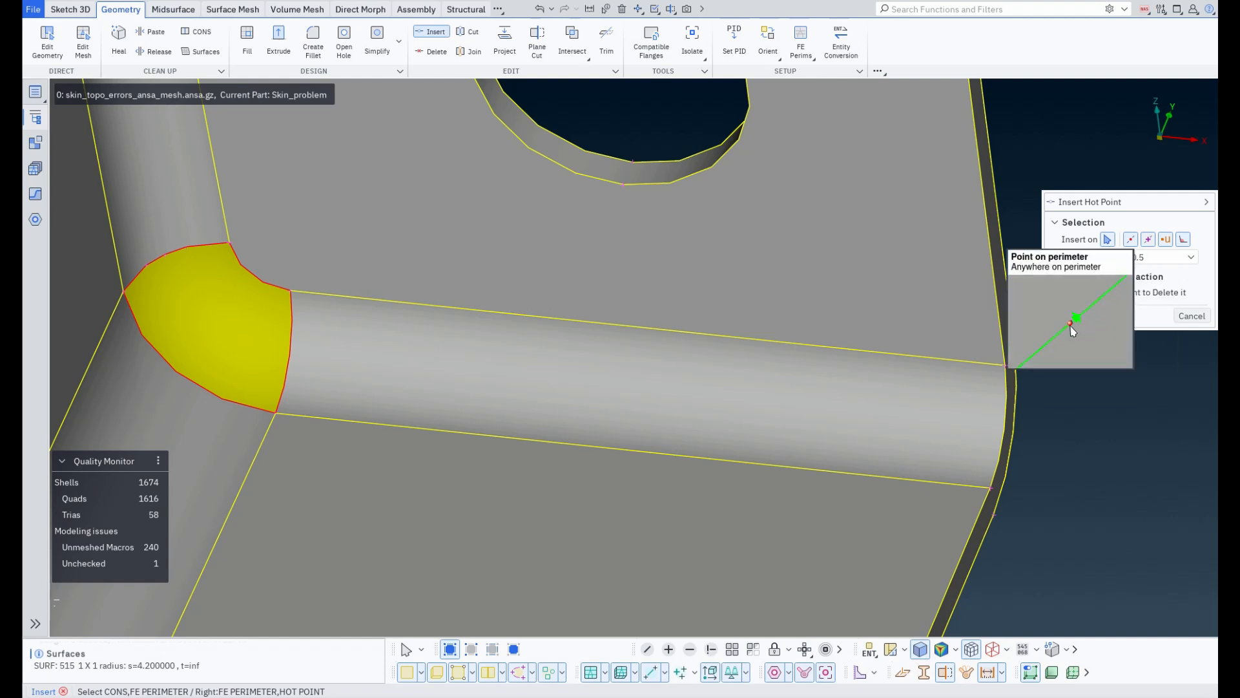
{"action": "left_click", "coordinate": [1130, 239]}
{"action": "left_click", "coordinate": [1148, 240]}
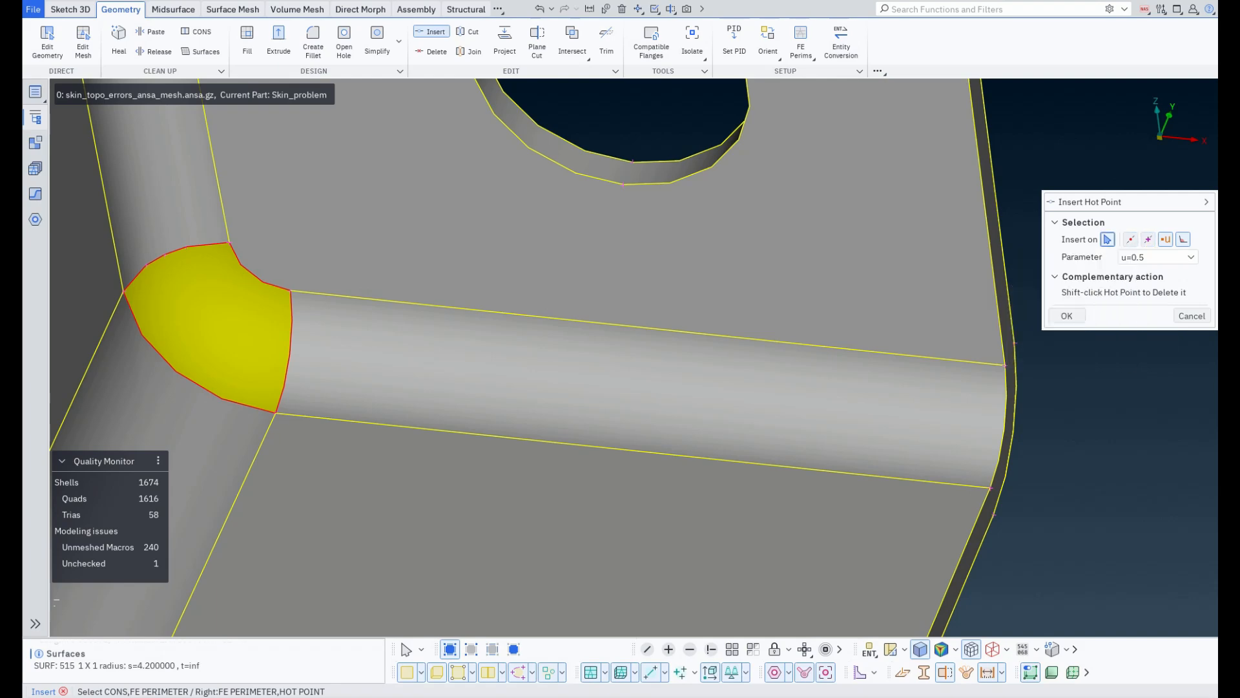
{"action": "left_click", "coordinate": [1165, 240]}
{"action": "left_click", "coordinate": [1165, 240]}
Set the parameter to u=0.25 and insert hot points along the upper edge of the tab's straight fillet.
{"action": "left_click", "coordinate": [1153, 257]}
{"action": "key", "text": "BackSpace"}
{"action": "type", "text": "25"}
{"action": "key", "text": "Return"}
{"action": "left_click", "coordinate": [470, 308]}
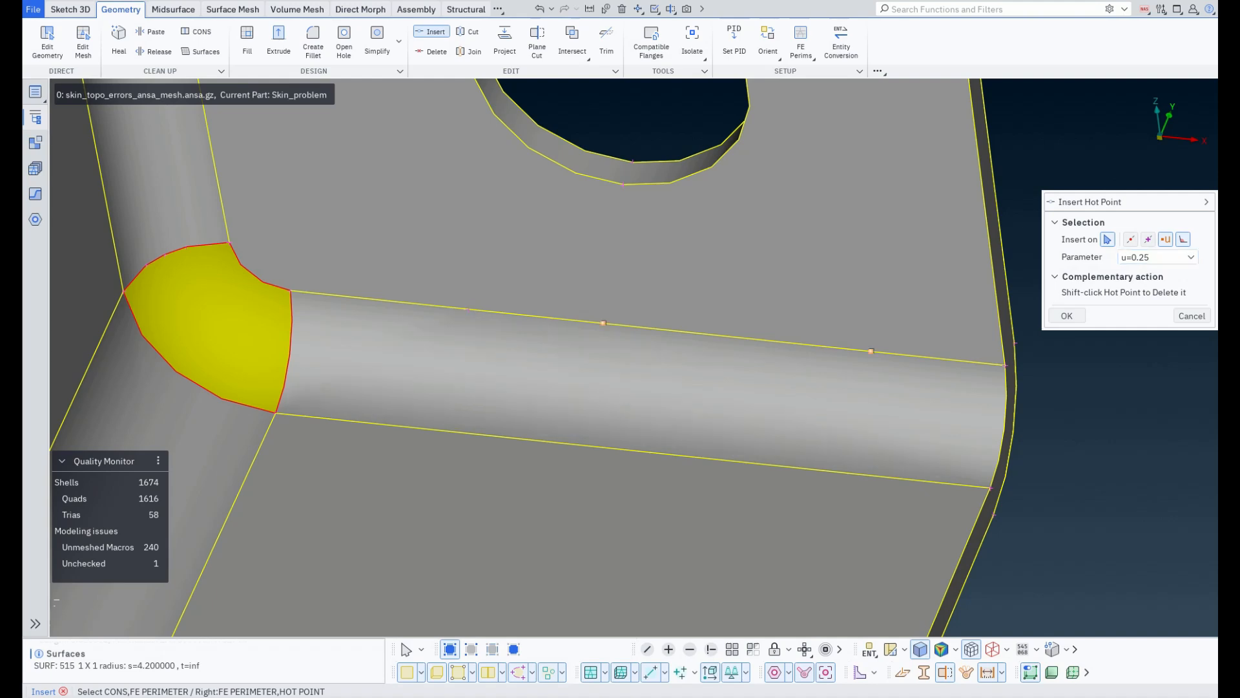
{"action": "left_click", "coordinate": [870, 352]}
{"action": "left_click", "coordinate": [770, 340]}
{"action": "left_click", "coordinate": [544, 317]}
Cut the tab face with a 2-Points parametric cut from the hole's lowest point to the straight fillet's upper edge.
{"action": "left_click", "coordinate": [468, 31]}
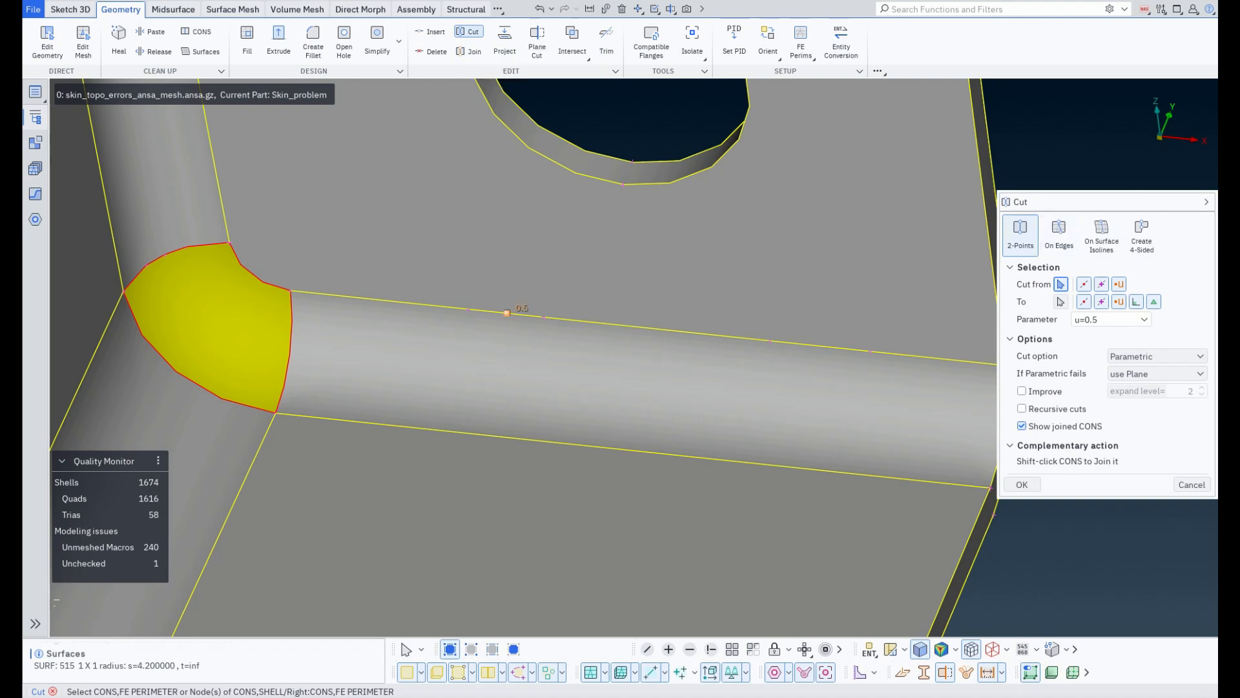
{"action": "scroll", "coordinate": [508, 313], "scroll_direction": "down", "scroll_amount": 2}
{"action": "middle_click_drag", "start_coordinate": [509, 313], "coordinate": [473, 298], "text": "ctrl"}
{"action": "left_click_drag", "start_coordinate": [474, 298], "coordinate": [468, 309], "text": "ctrl"}
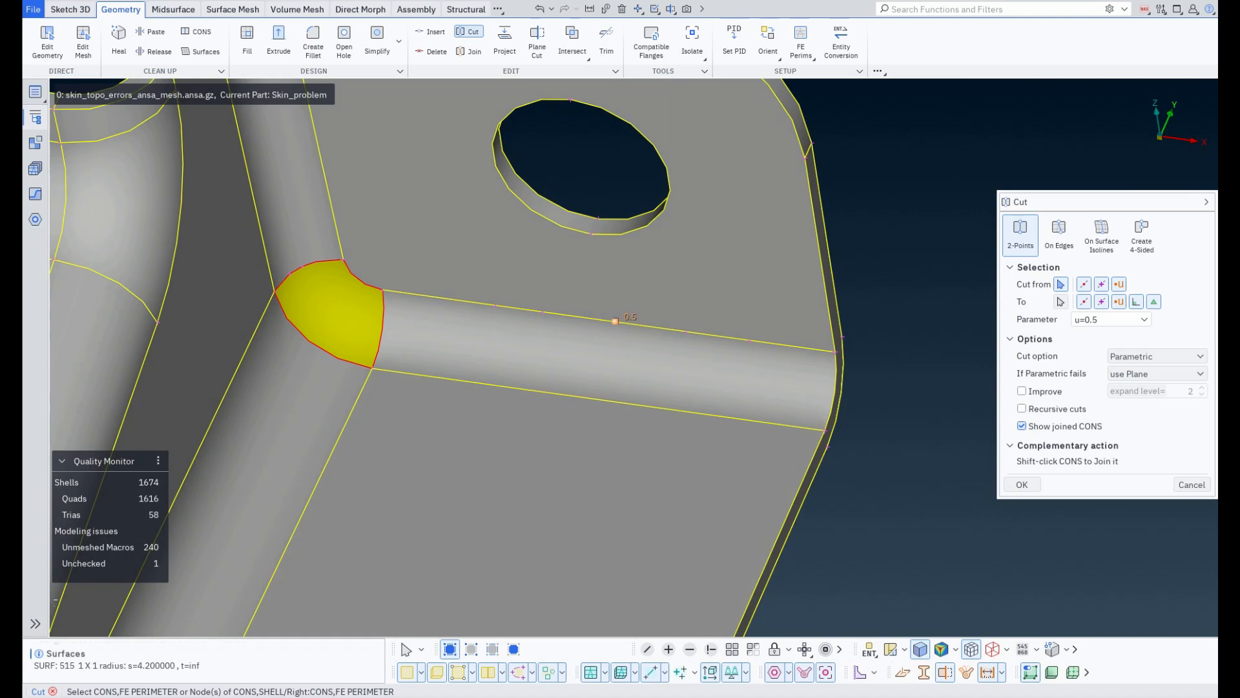
{"action": "left_click_drag", "start_coordinate": [671, 345], "coordinate": [718, 296], "text": "ctrl"}
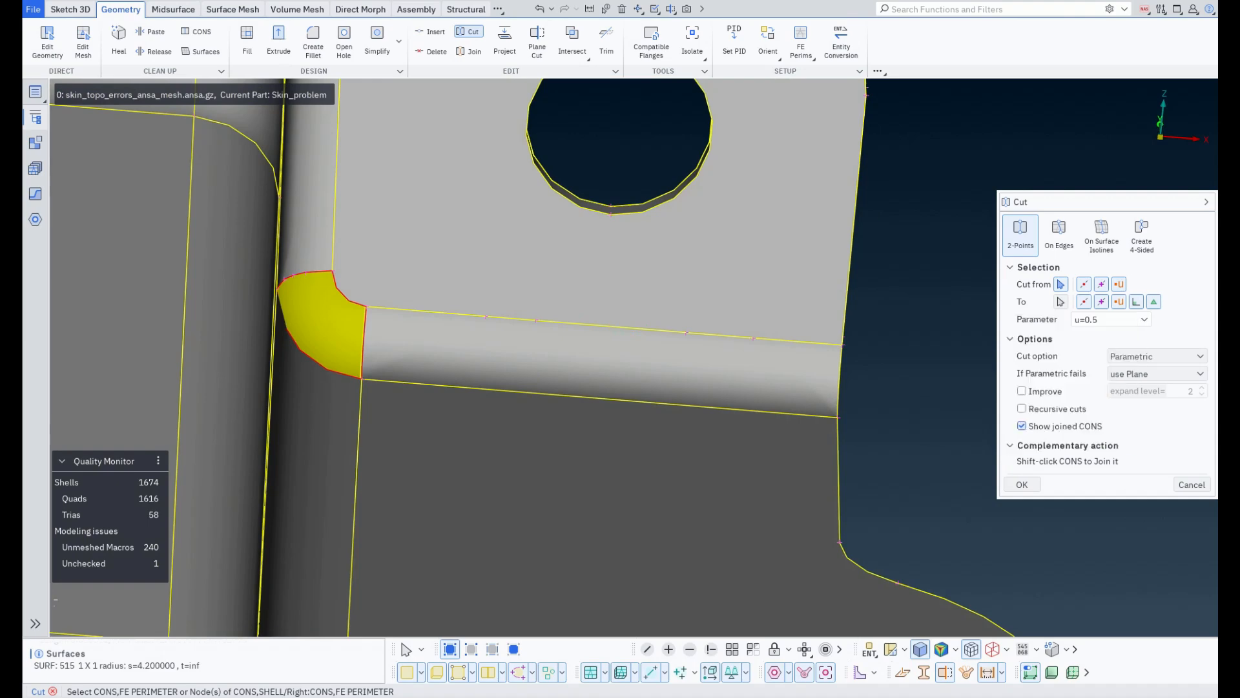
{"action": "left_click", "coordinate": [611, 214]}
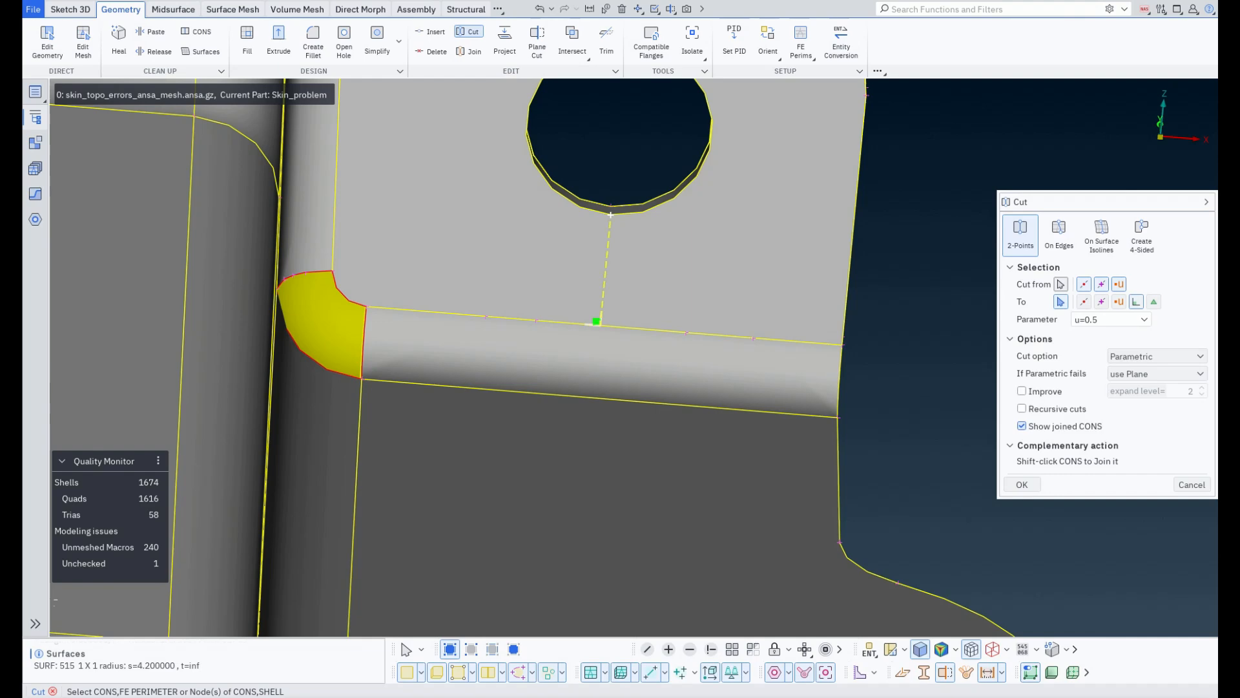
{"action": "left_click", "coordinate": [597, 321]}
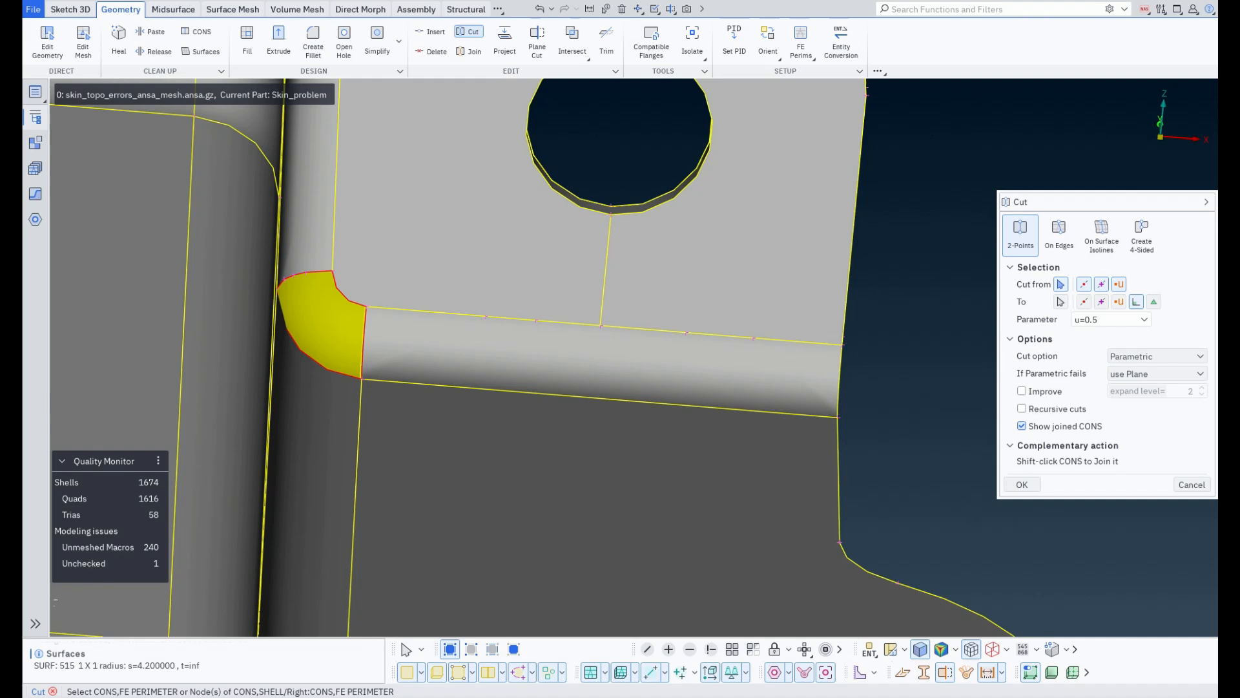
{"action": "left_click_drag", "start_coordinate": [633, 361], "coordinate": [511, 346], "text": "ctrl"}
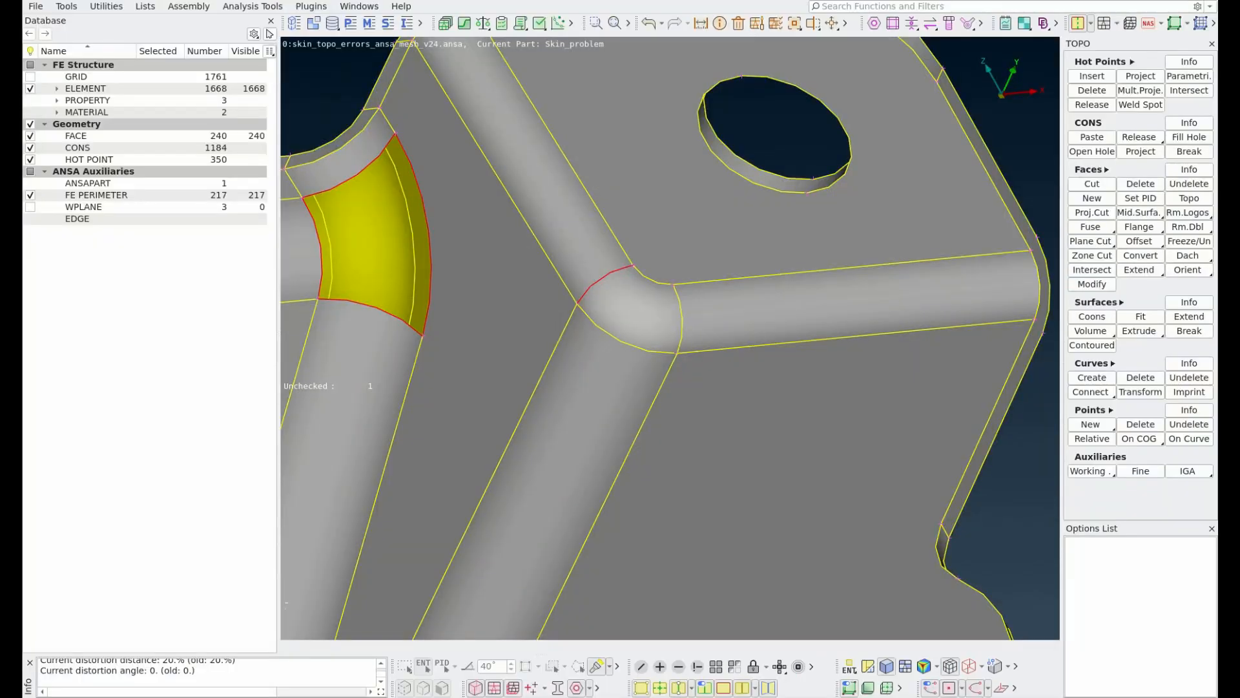
In the older ANSA version, start the face Cut and review its cut options and Visual Aids settings.
{"action": "left_click", "coordinate": [1092, 184]}
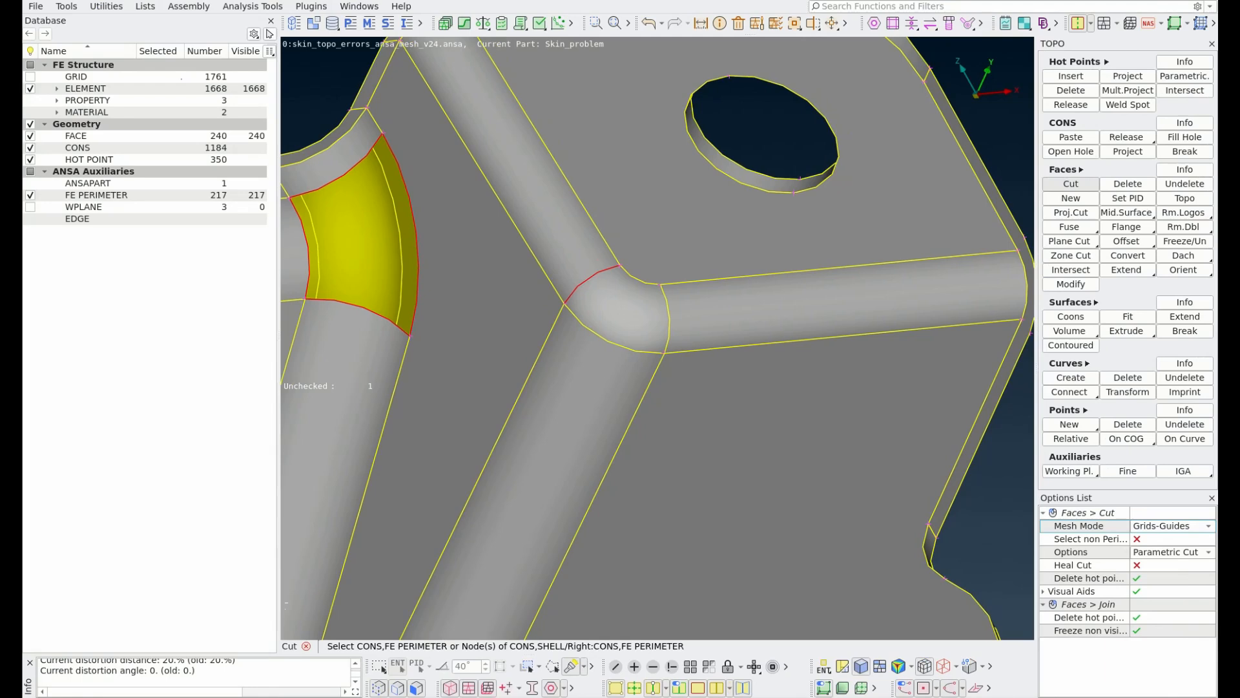
{"action": "left_click", "coordinate": [1173, 552]}
{"action": "left_click", "coordinate": [1165, 564]}
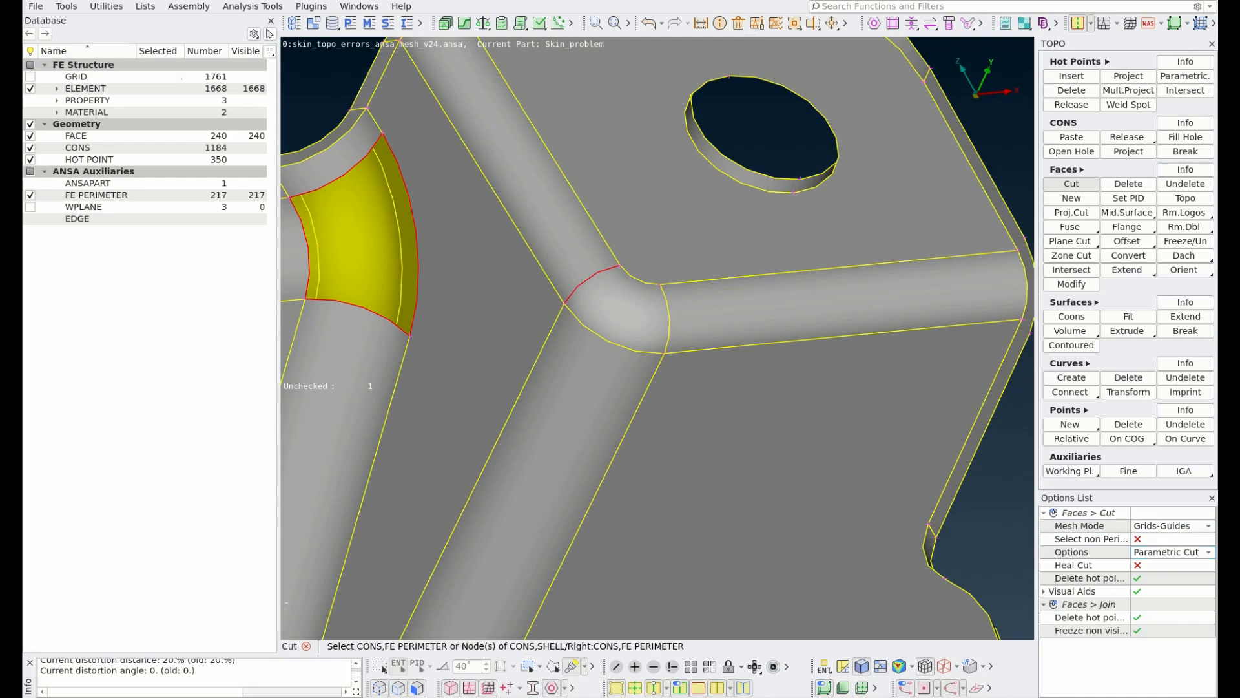
{"action": "left_click", "coordinate": [1043, 591]}
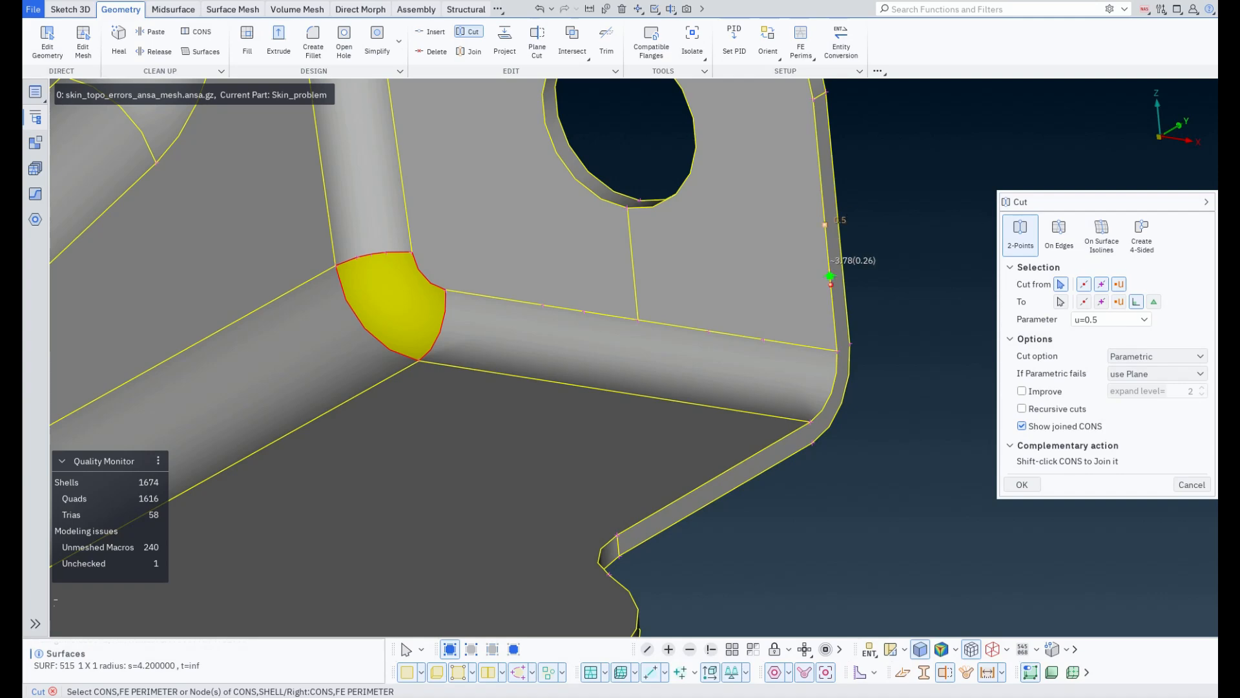
Return to the newer ANSA version, end the Cut function and review the options of Join.
{"action": "key", "text": "Escape"}
{"action": "scroll", "coordinate": [634, 358], "scroll_direction": "down", "scroll_amount": 4}
{"action": "scroll", "coordinate": [634, 358], "scroll_direction": "down", "scroll_amount": 2}
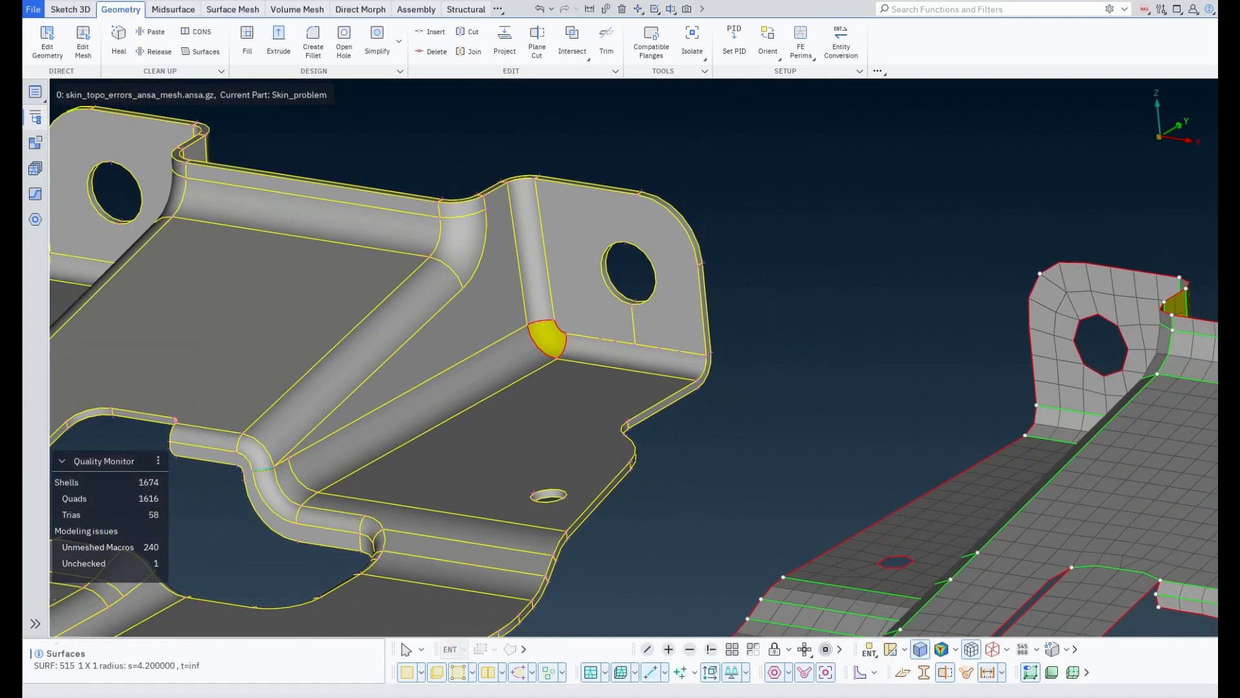
{"action": "middle_click_drag", "start_coordinate": [634, 358], "coordinate": [647, 364], "text": "ctrl"}
{"action": "left_click", "coordinate": [469, 52]}
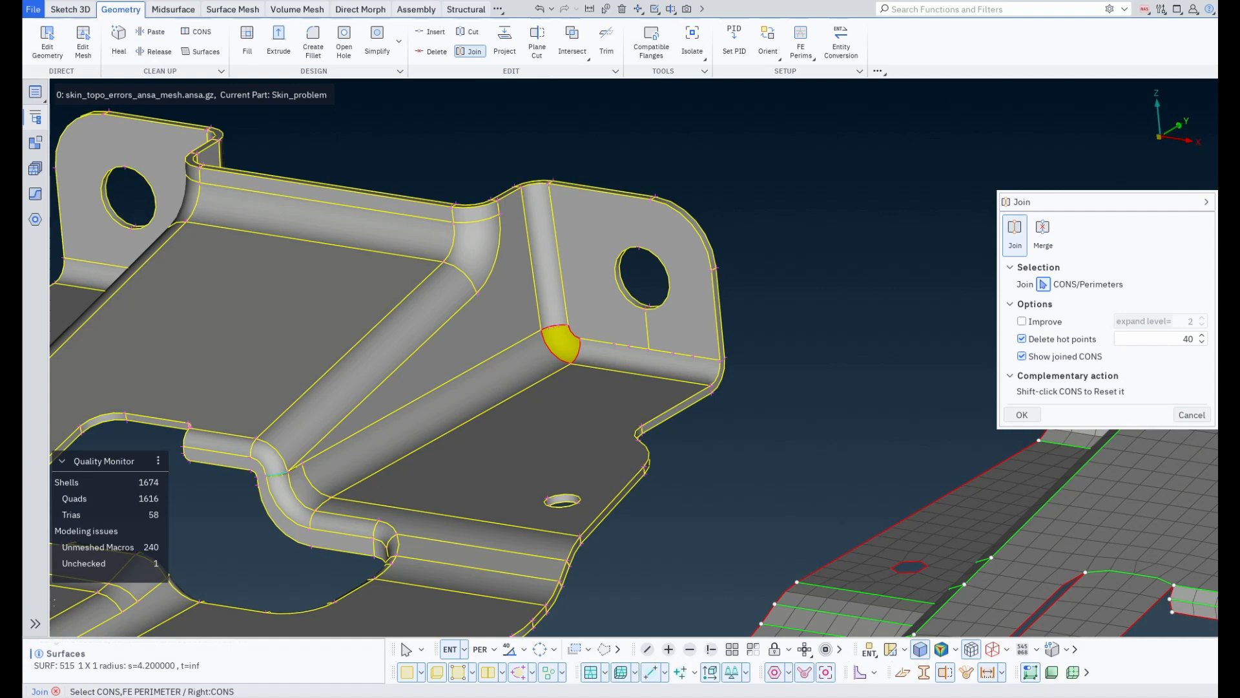
{"action": "key", "text": "Escape"}
Open the Create Middle function of the midsurface tools and review its Sheet Metal parameters.
{"action": "left_click_drag", "start_coordinate": [562, 388], "coordinate": [665, 407], "text": "ctrl"}
{"action": "middle_click_drag", "start_coordinate": [581, 401], "coordinate": [791, 314], "text": "ctrl"}
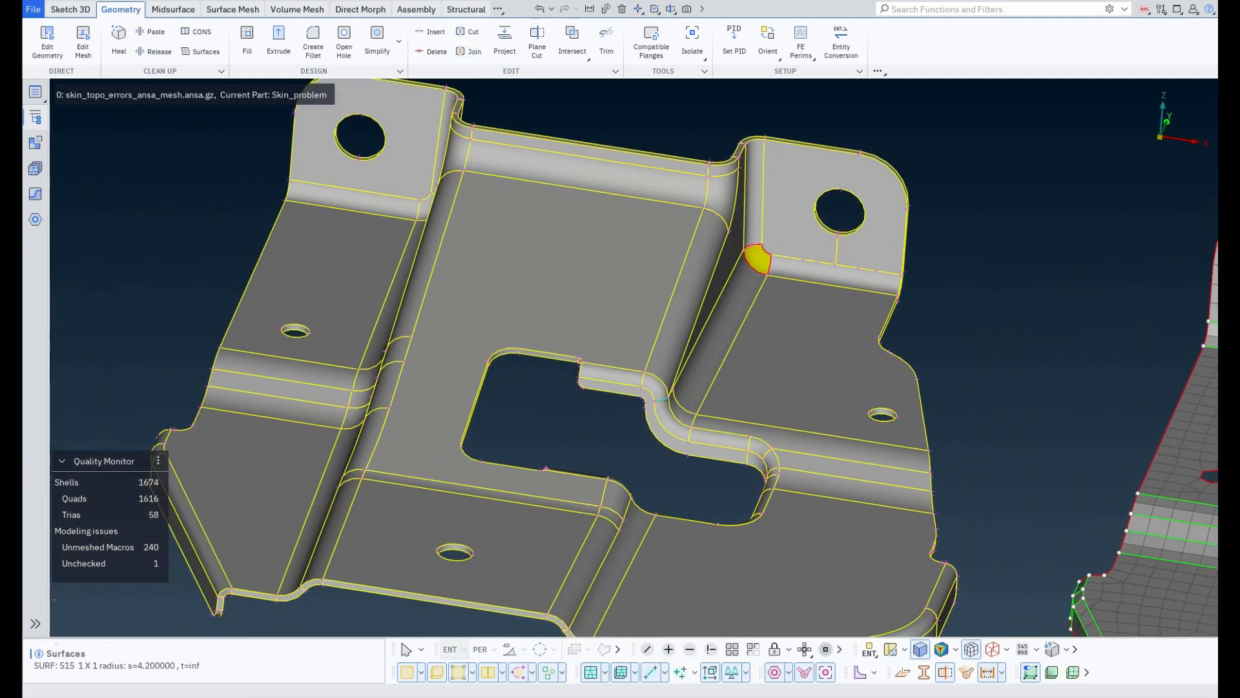
{"action": "left_click_drag", "start_coordinate": [792, 315], "coordinate": [762, 258], "text": "ctrl"}
{"action": "scroll", "coordinate": [633, 357], "scroll_direction": "down", "scroll_amount": 2}
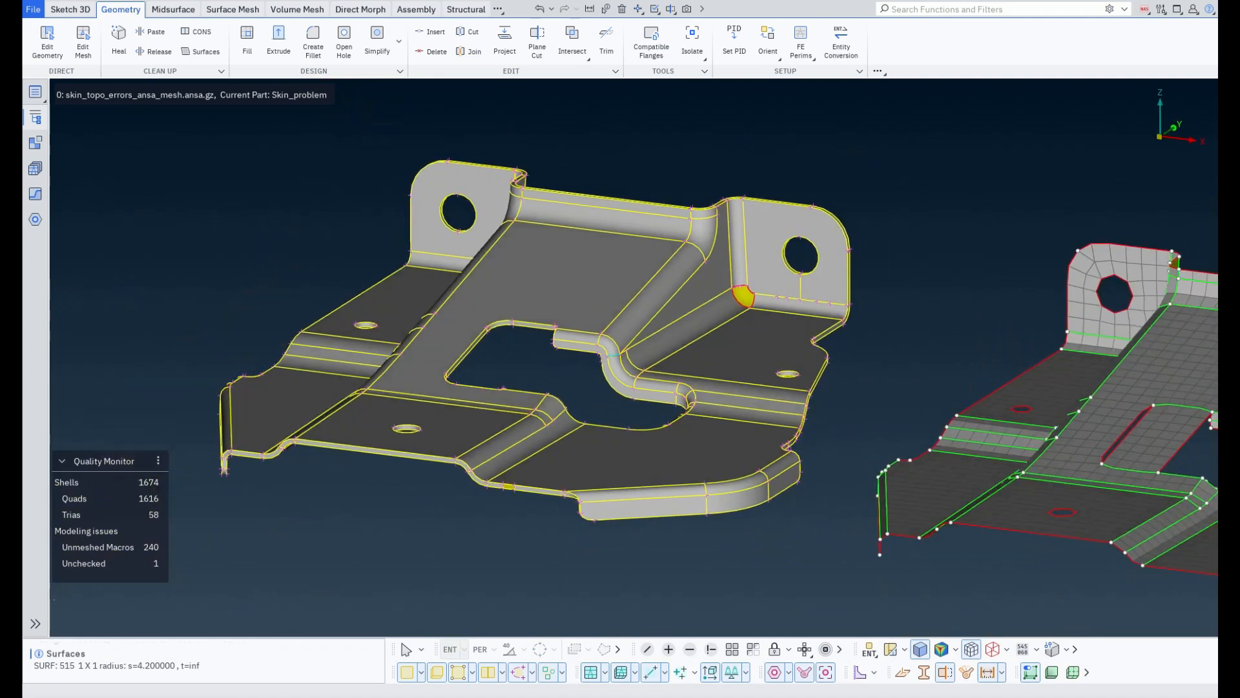
{"action": "left_click", "coordinate": [173, 10]}
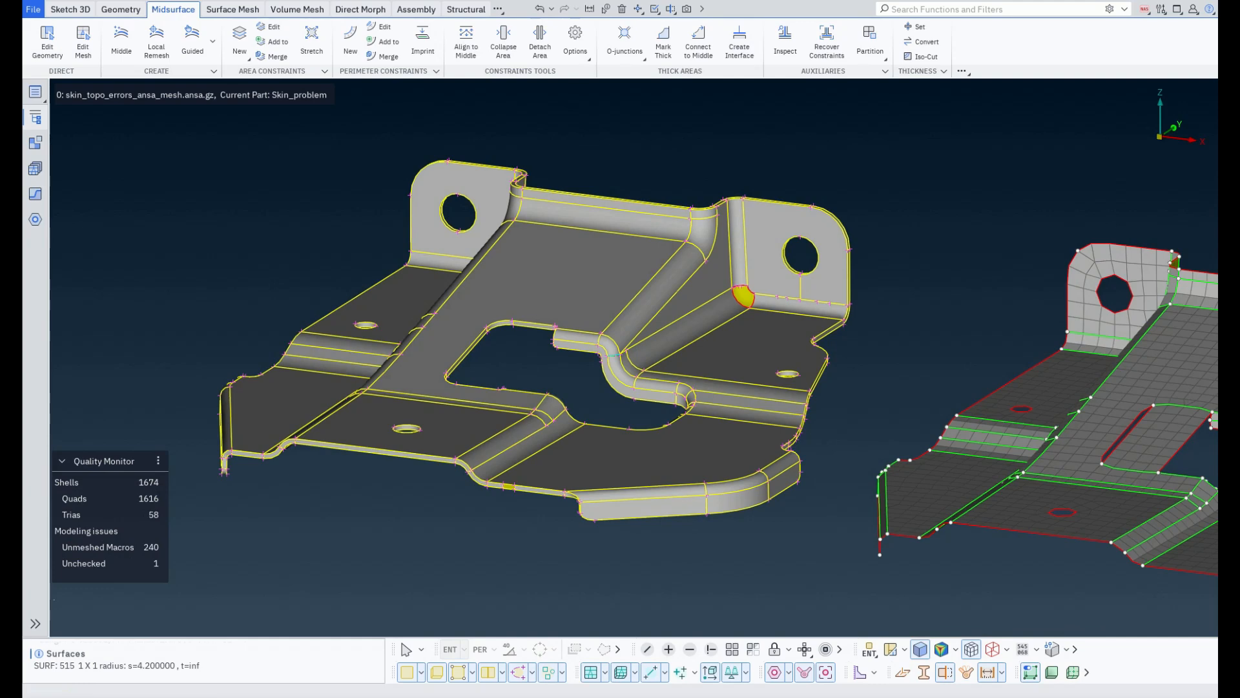
{"action": "left_click", "coordinate": [121, 40]}
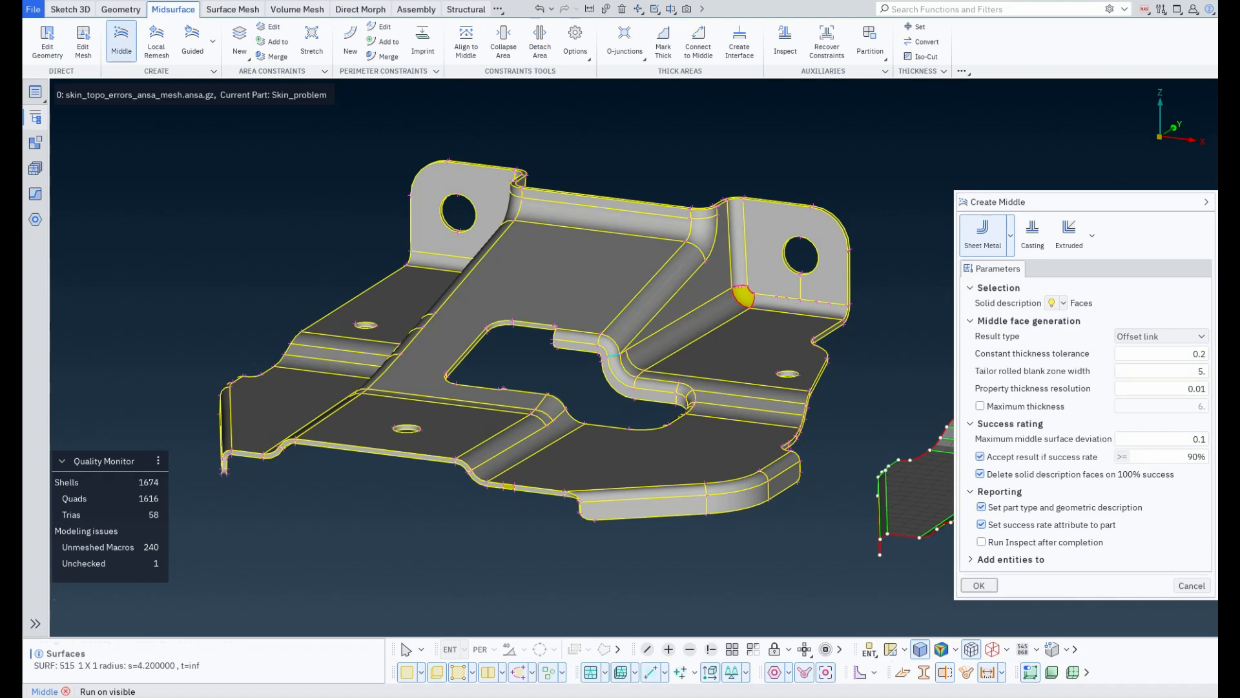
{"action": "left_click_drag", "start_coordinate": [620, 361], "coordinate": [652, 391], "text": "ctrl"}
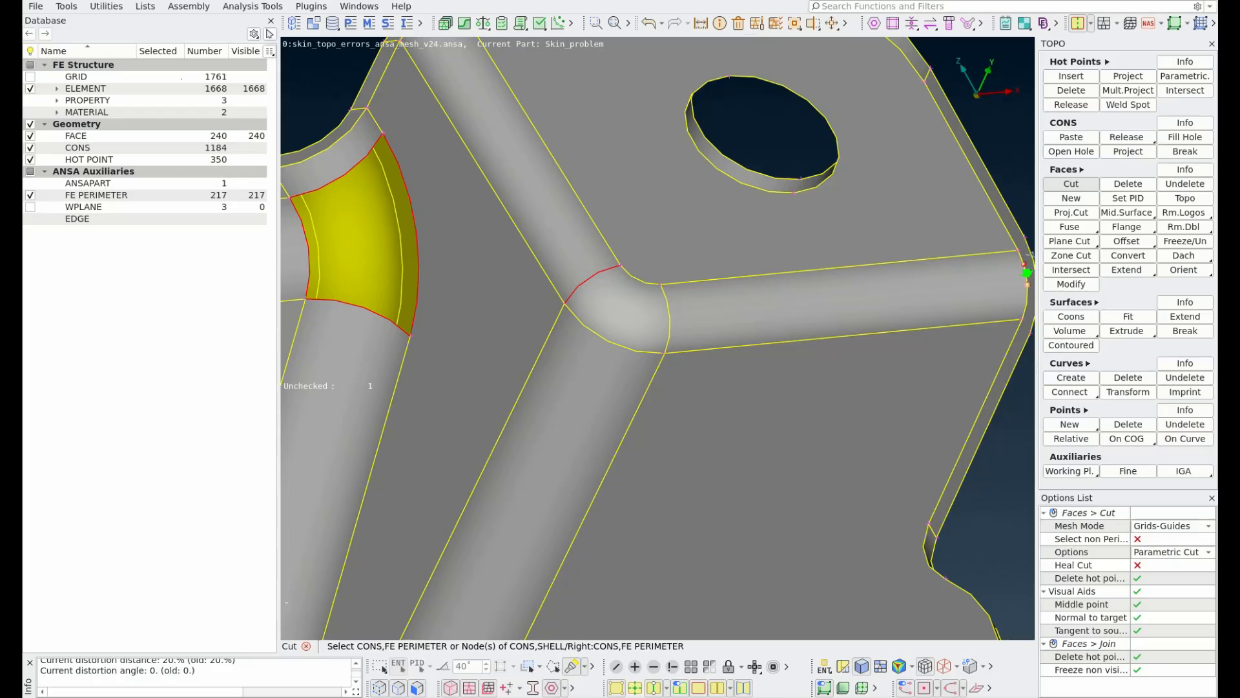
In the older ANSA version, start the Skin mid-surface function, review its options and return to the newer version.
{"action": "left_click", "coordinate": [1126, 213]}
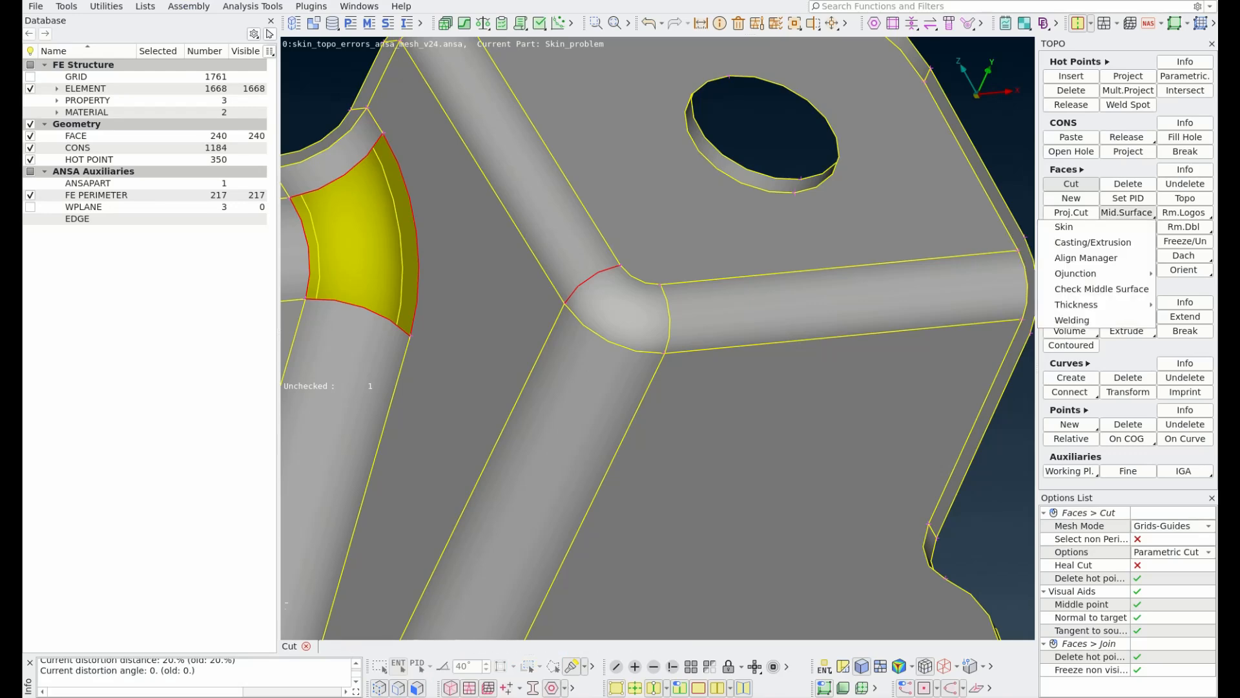
{"action": "left_click", "coordinate": [1072, 226]}
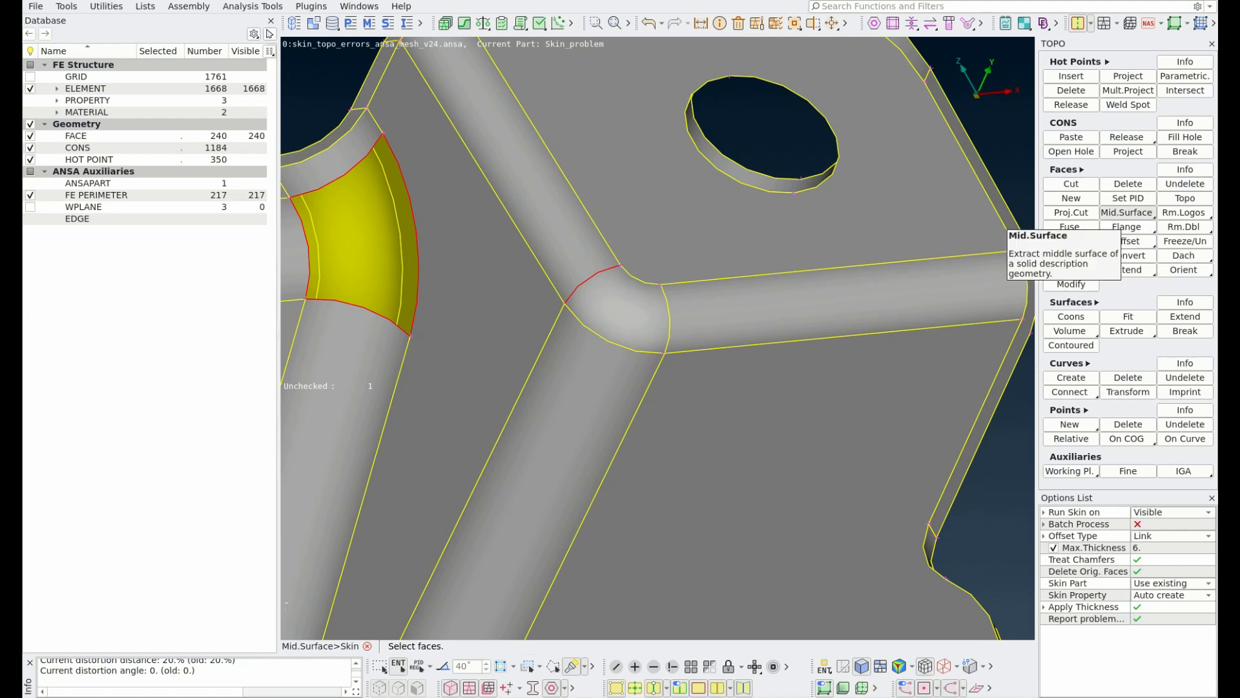
{"action": "left_click", "coordinate": [465, 697]}
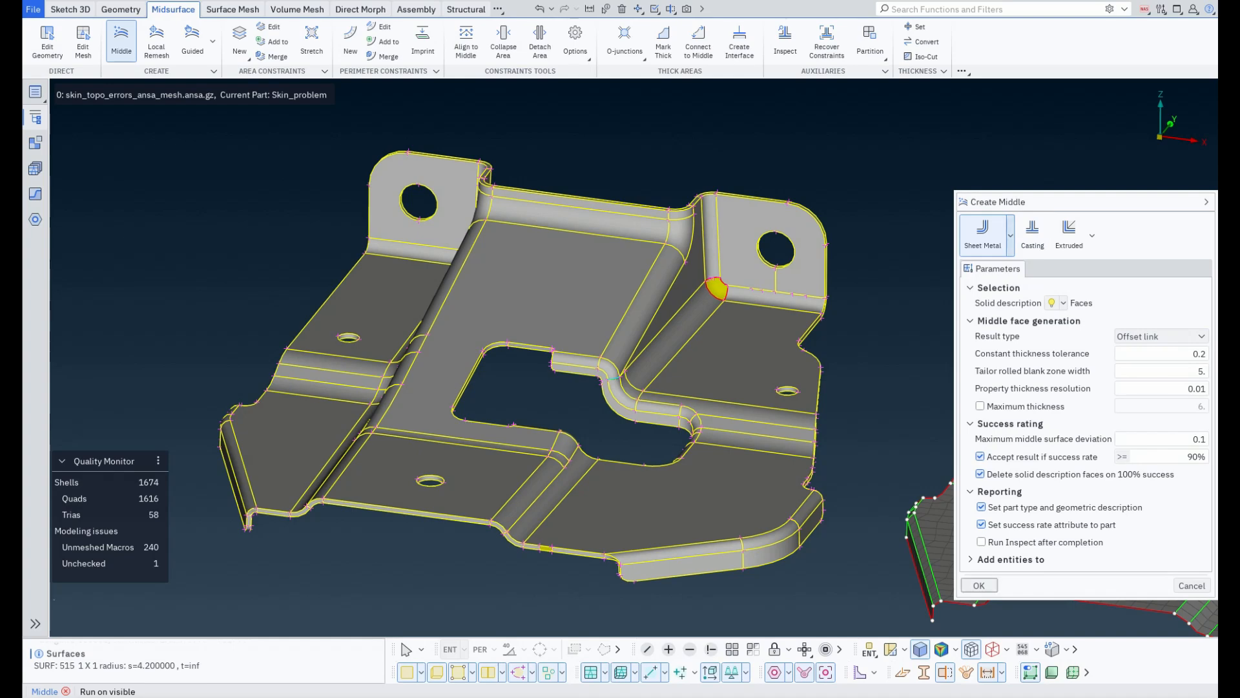
Review the parameters of the Old method (Skin) for sheet metal middle creation and switch back to New method.
{"action": "left_click", "coordinate": [1010, 235]}
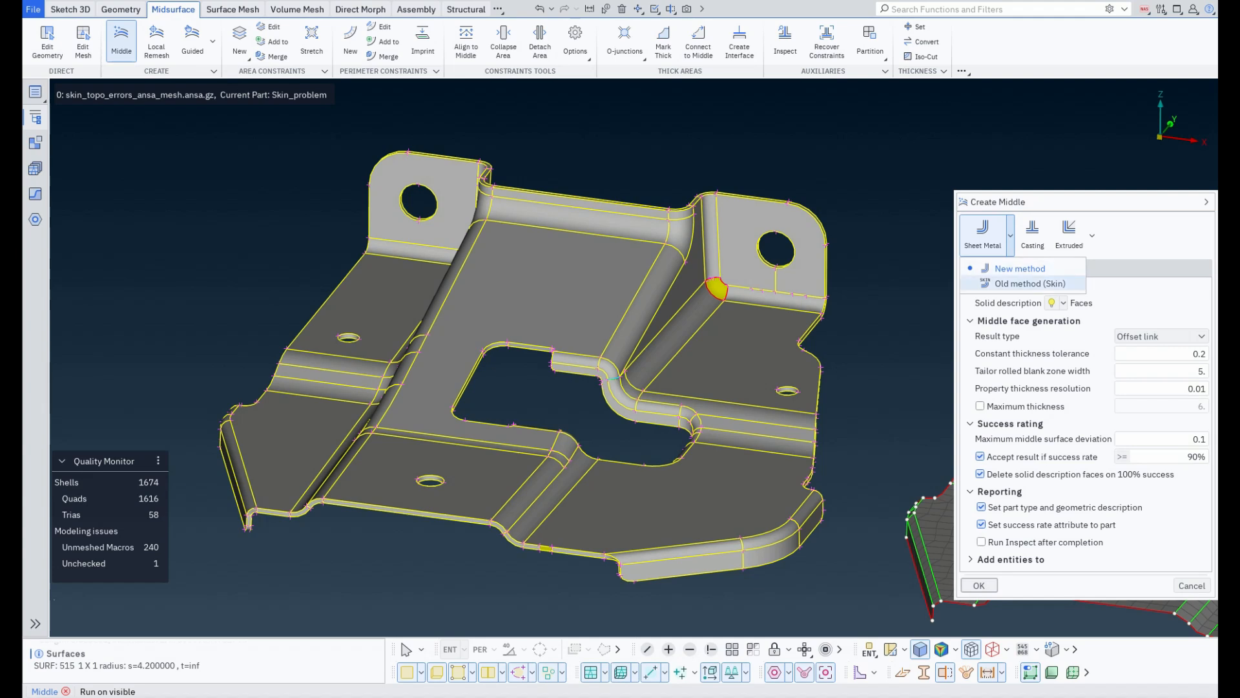
{"action": "left_click", "coordinate": [1030, 283]}
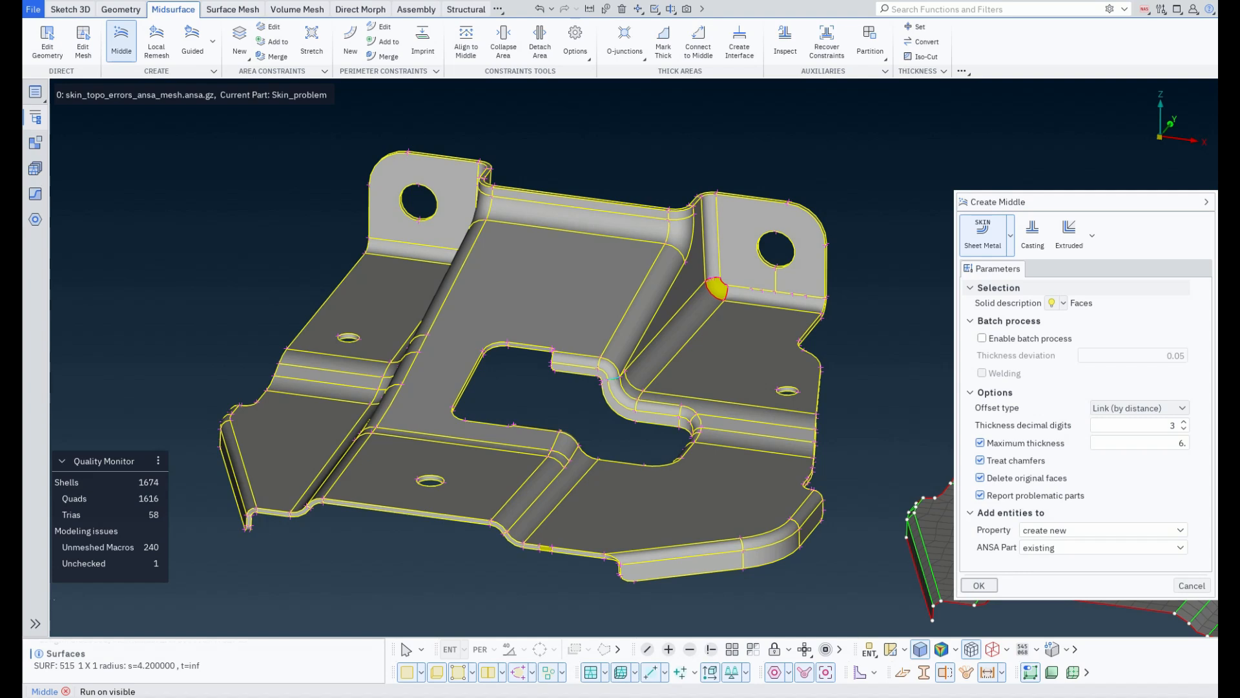
{"action": "left_click", "coordinate": [1011, 235]}
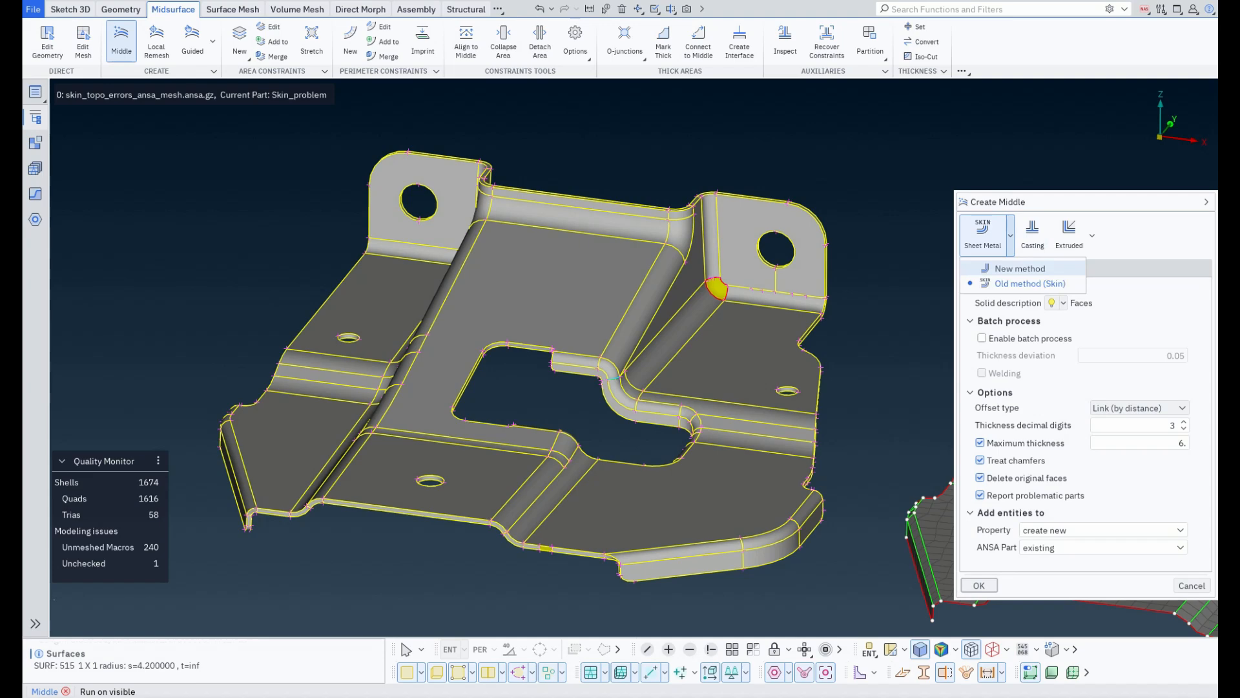
{"action": "left_click", "coordinate": [1020, 268]}
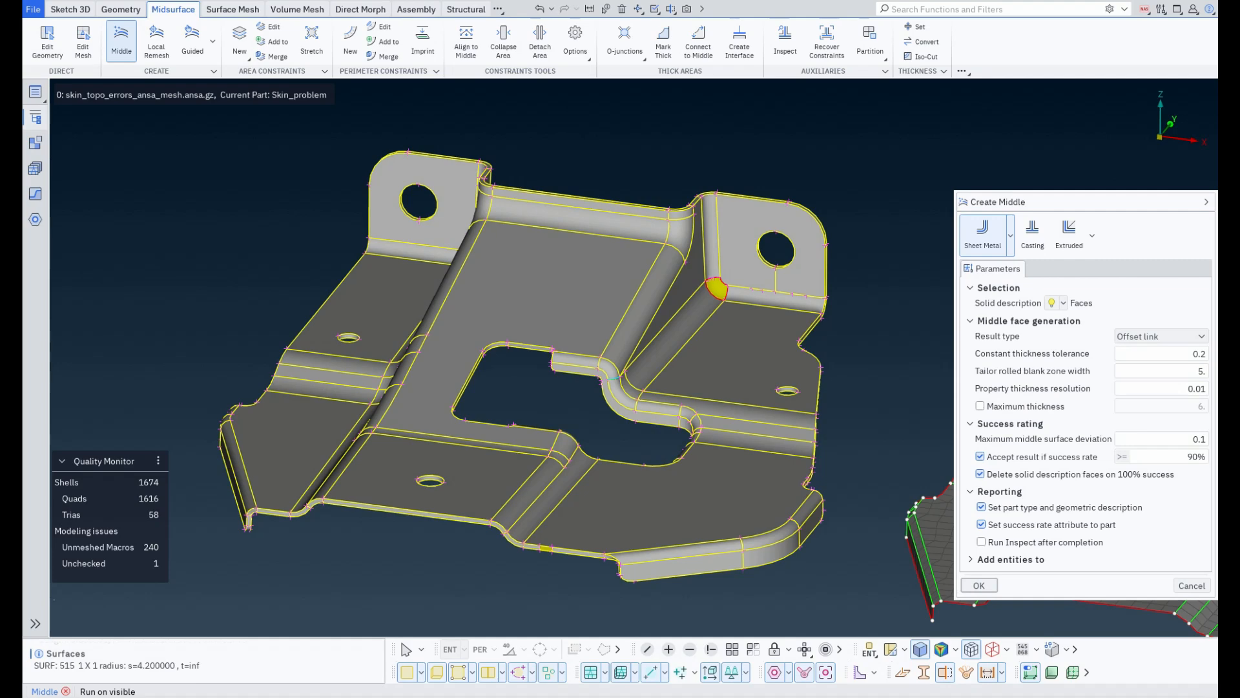
Create the sheet metal middle surface of the bracket, with the solid description selected by Faces Connectivity Group.
{"action": "left_click_drag", "start_coordinate": [581, 362], "coordinate": [598, 400], "text": "ctrl"}
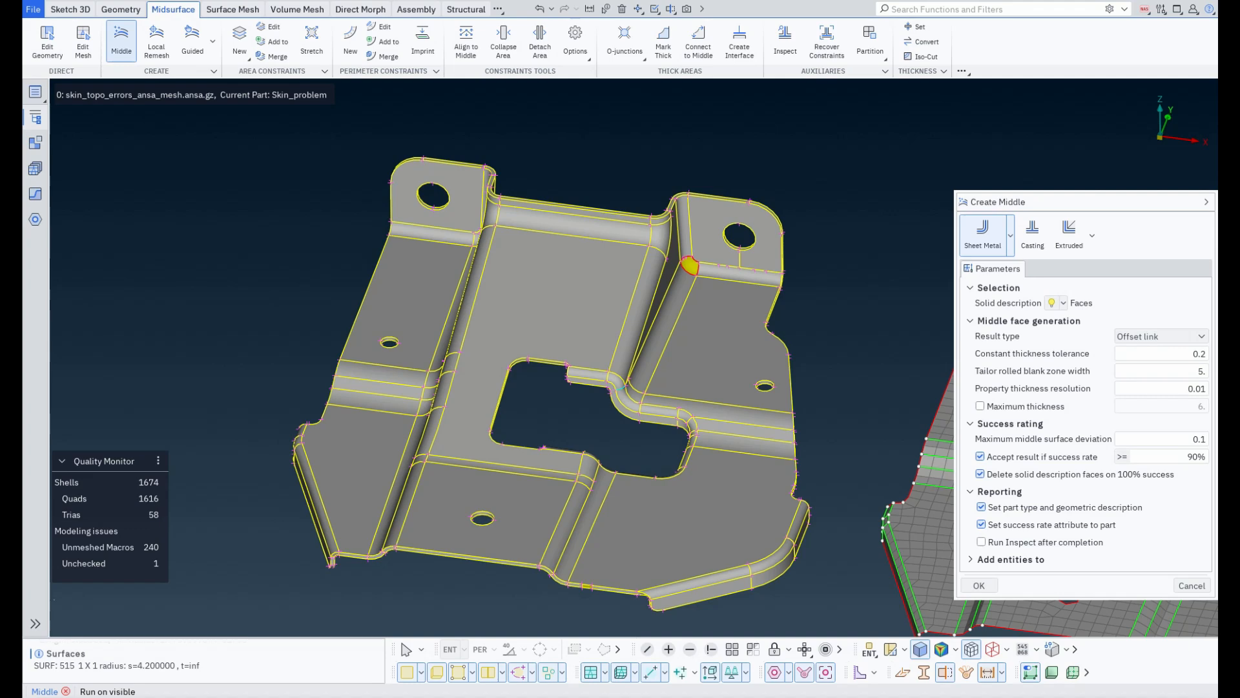
{"action": "scroll", "coordinate": [687, 267], "scroll_direction": "up", "scroll_amount": 4}
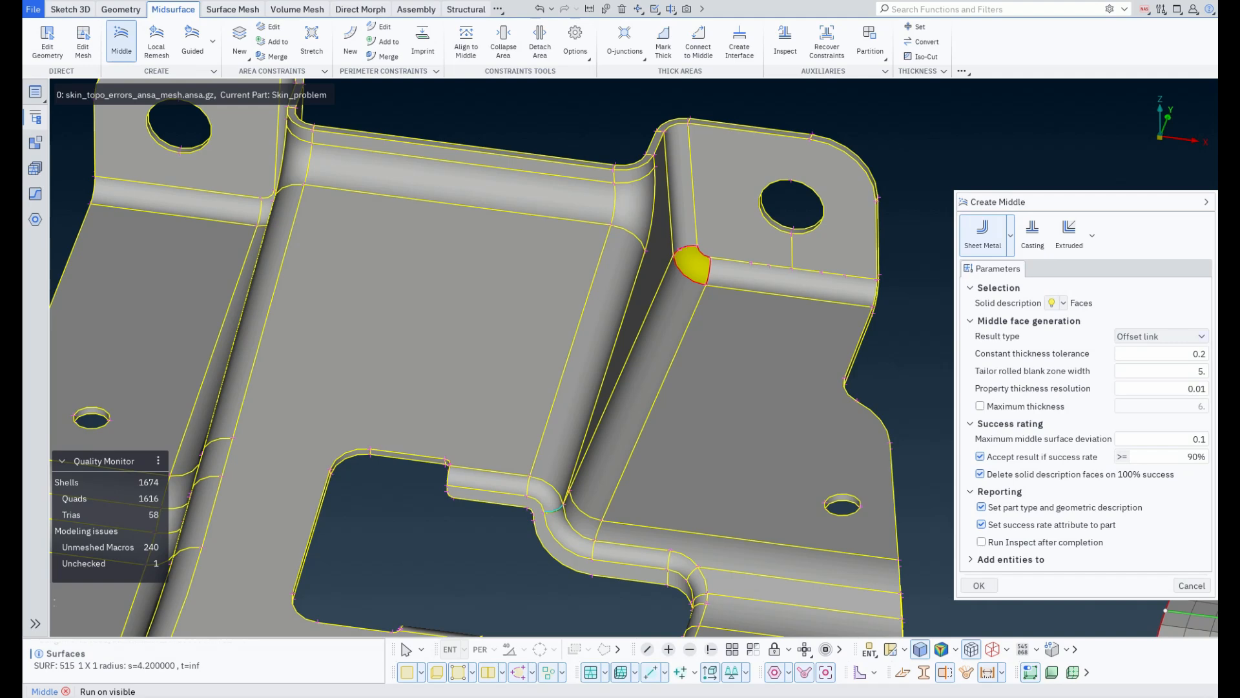
{"action": "left_click", "coordinate": [1063, 303]}
{"action": "left_click", "coordinate": [1076, 322]}
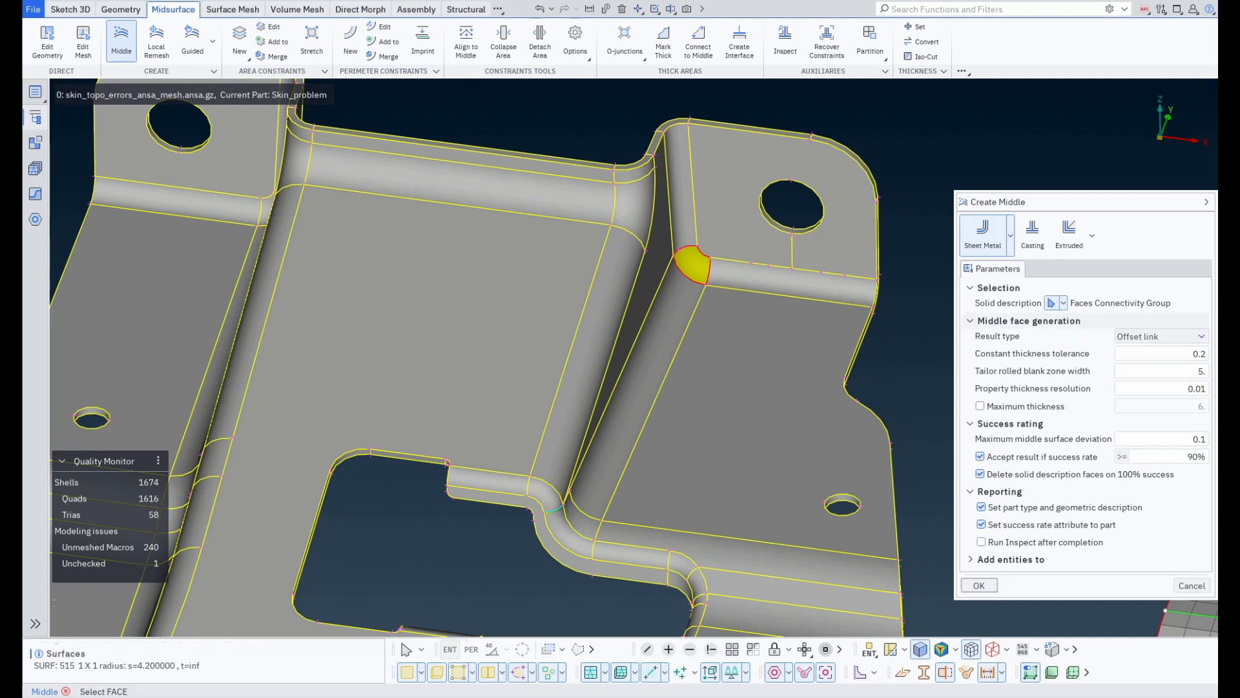
{"action": "scroll", "coordinate": [692, 266], "scroll_direction": "down", "scroll_amount": 5}
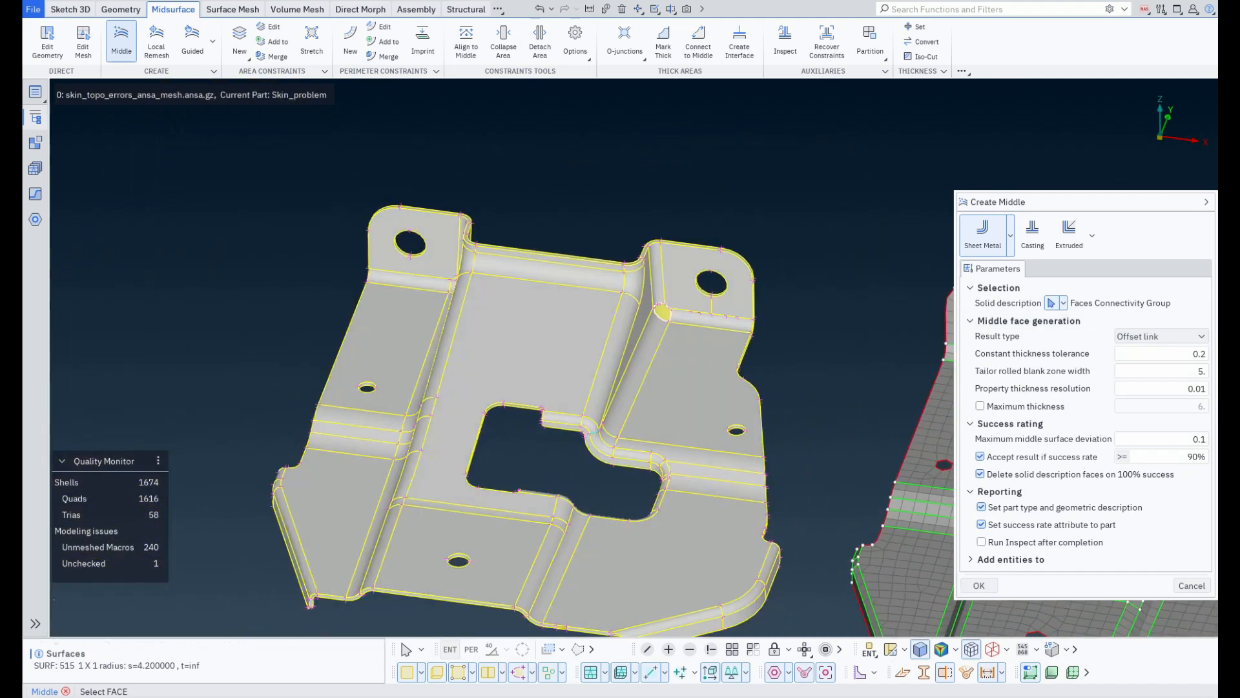
{"action": "scroll", "coordinate": [671, 326], "scroll_direction": "up", "scroll_amount": 3}
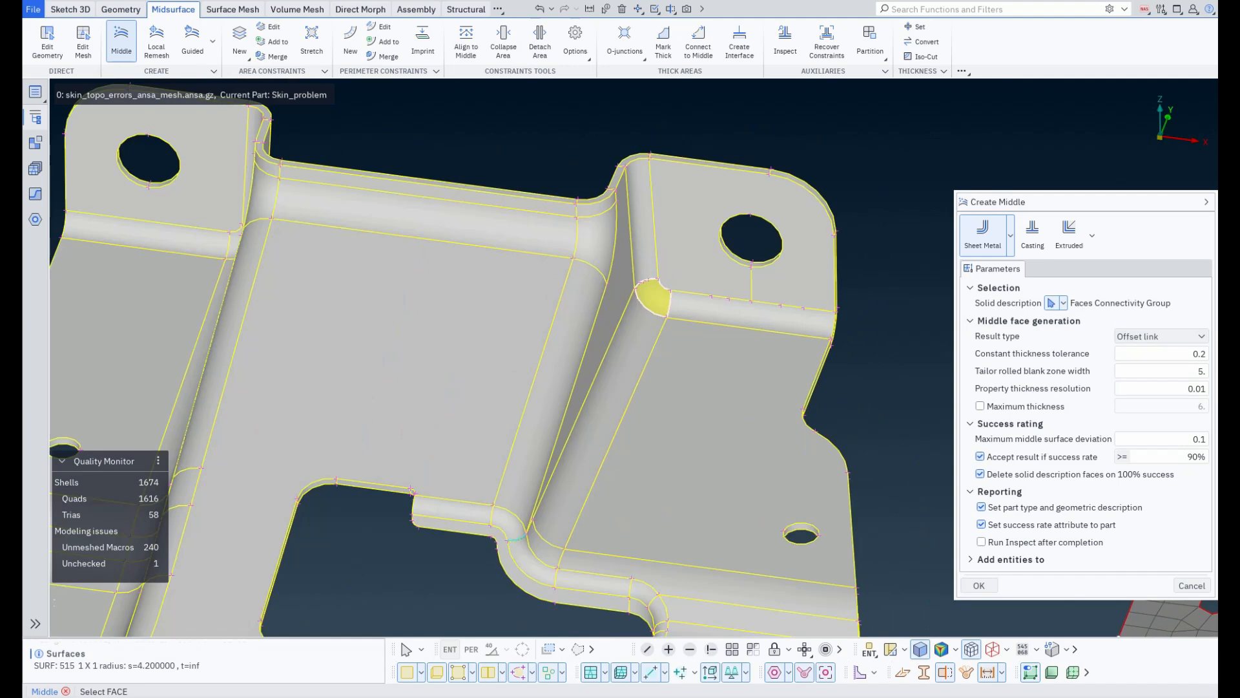
{"action": "middle_click", "coordinate": [656, 301]}
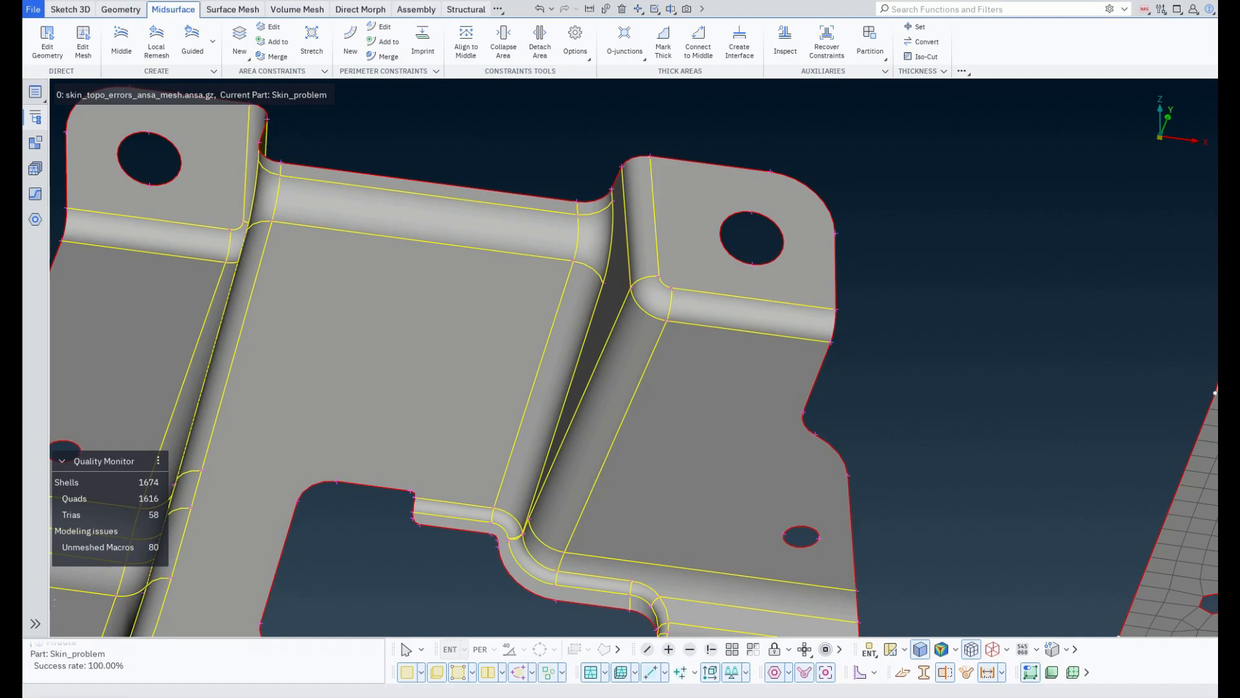
{"action": "scroll", "coordinate": [633, 401], "scroll_direction": "up", "scroll_amount": 2}
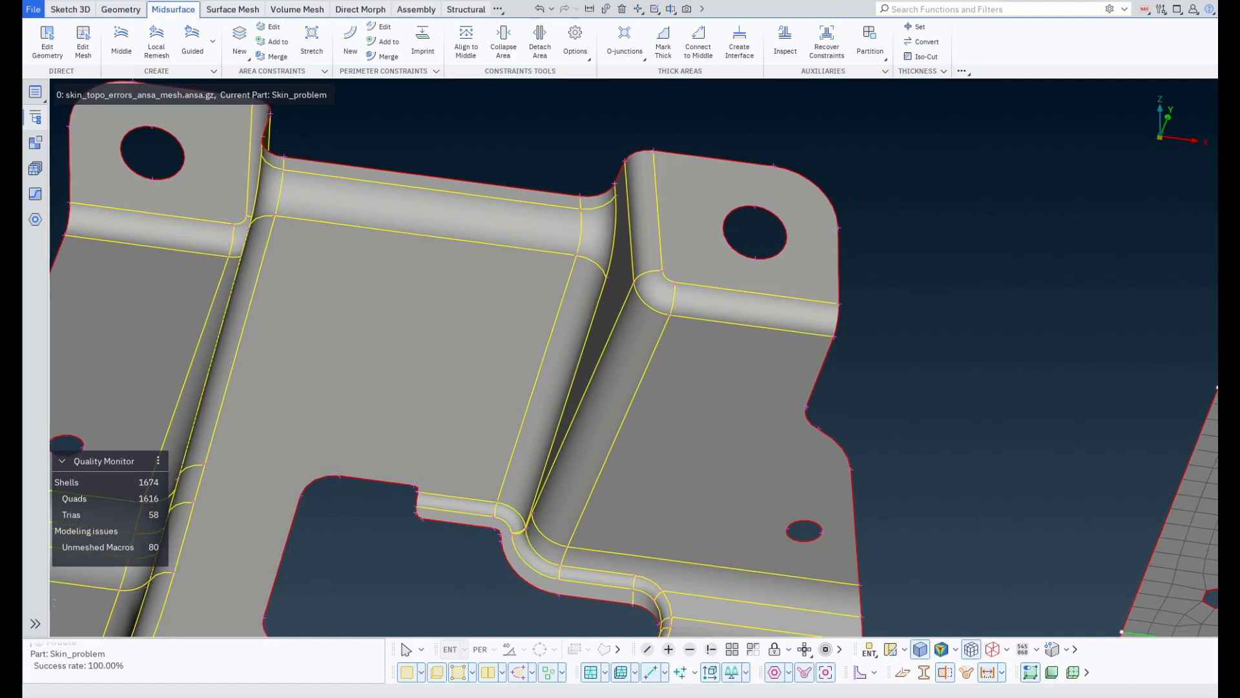
Compare the created middle surface with the original solid around the cutout fillets by undoing and redoing the creation.
{"action": "left_click_drag", "start_coordinate": [633, 400], "coordinate": [615, 334], "text": "ctrl"}
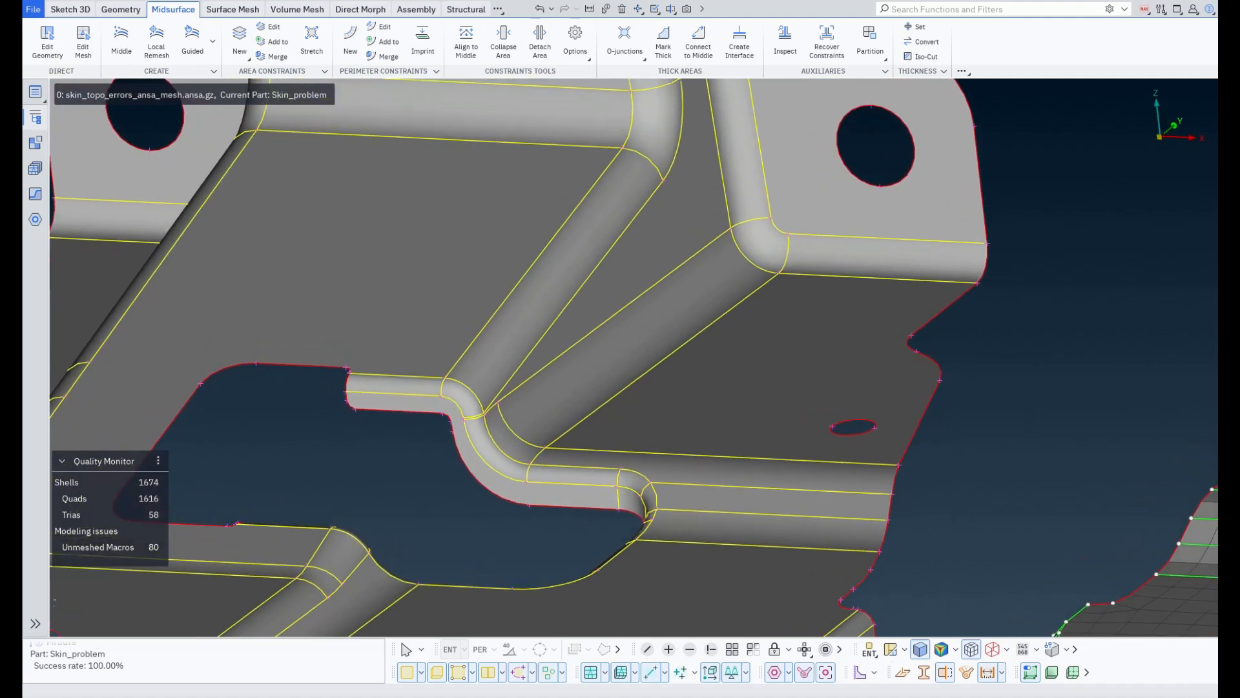
{"action": "left_click", "coordinate": [540, 9]}
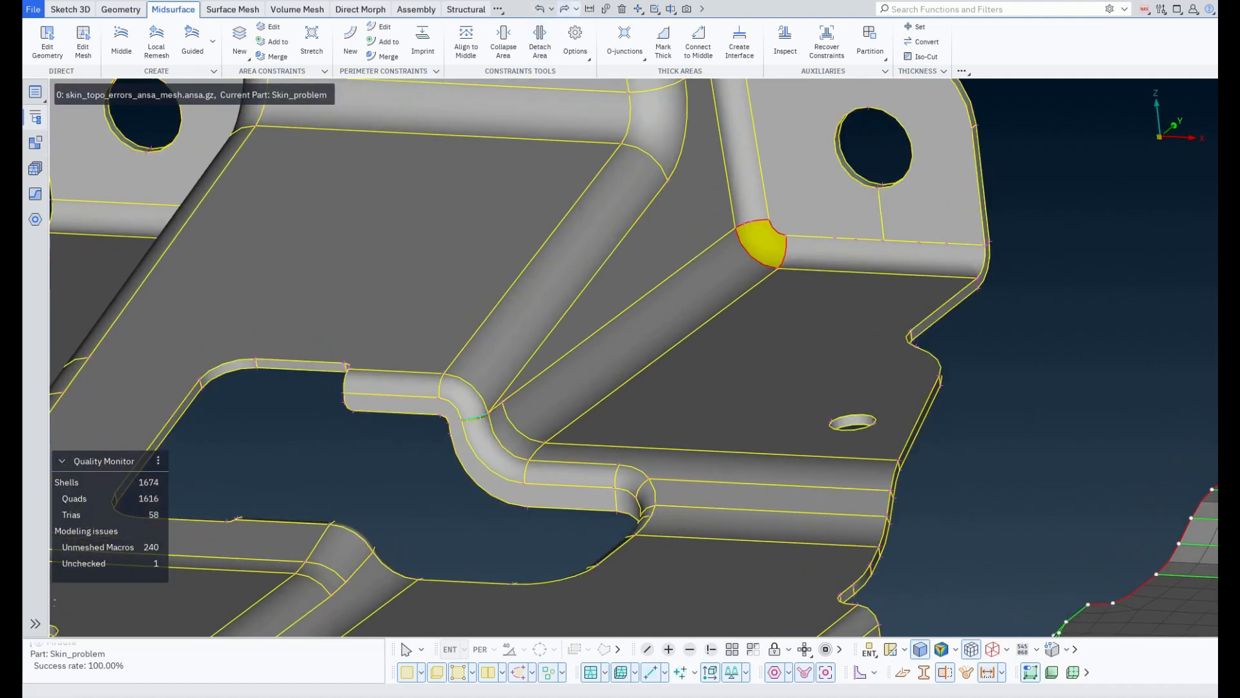
{"action": "left_click", "coordinate": [563, 9]}
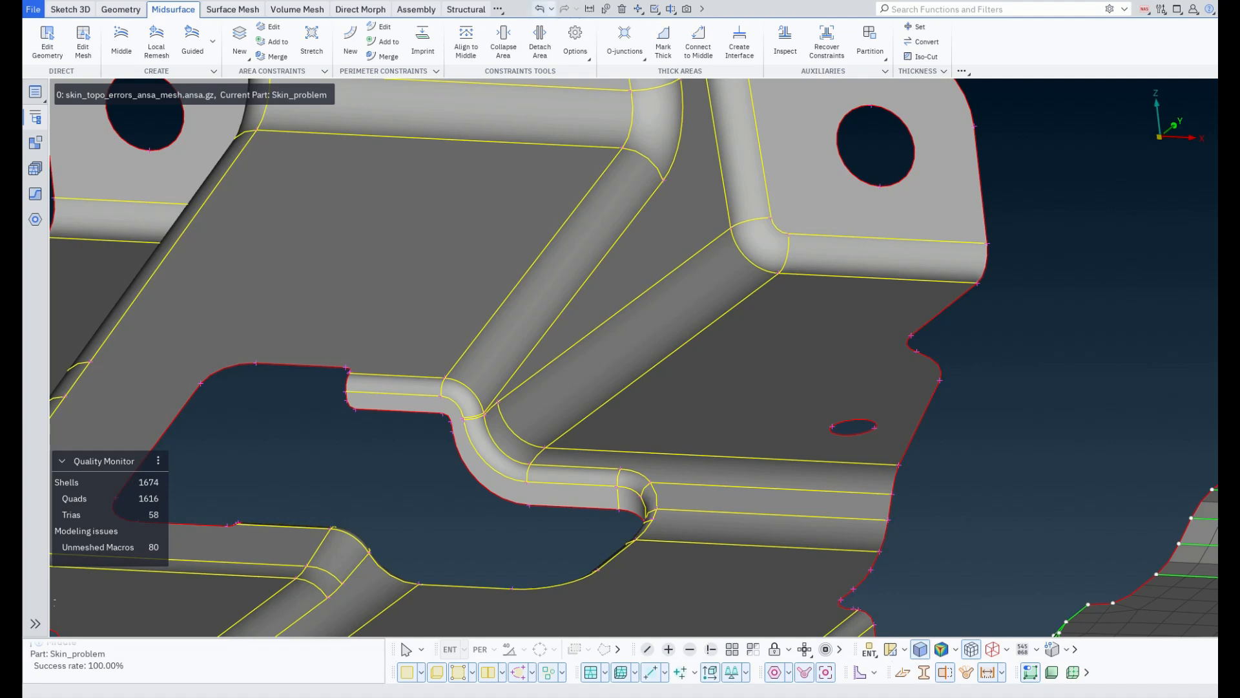
{"action": "left_click", "coordinate": [540, 9]}
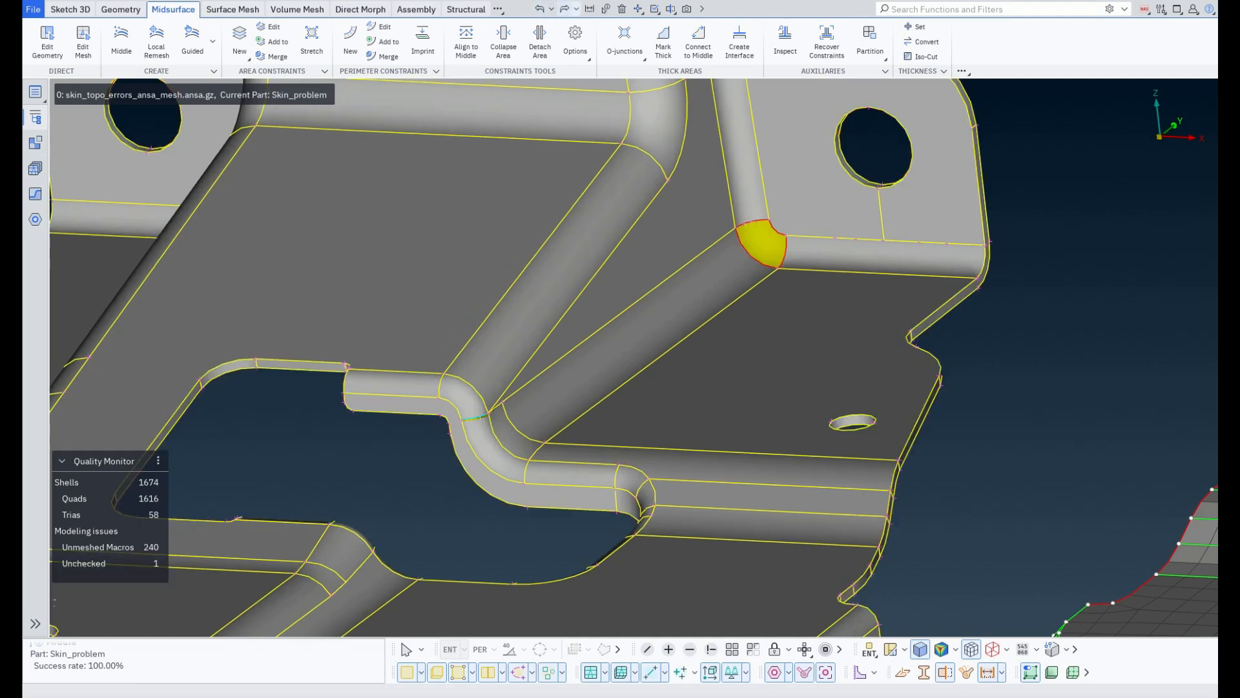
{"action": "left_click", "coordinate": [564, 9]}
{"action": "left_click_drag", "start_coordinate": [620, 349], "coordinate": [685, 413], "text": "ctrl"}
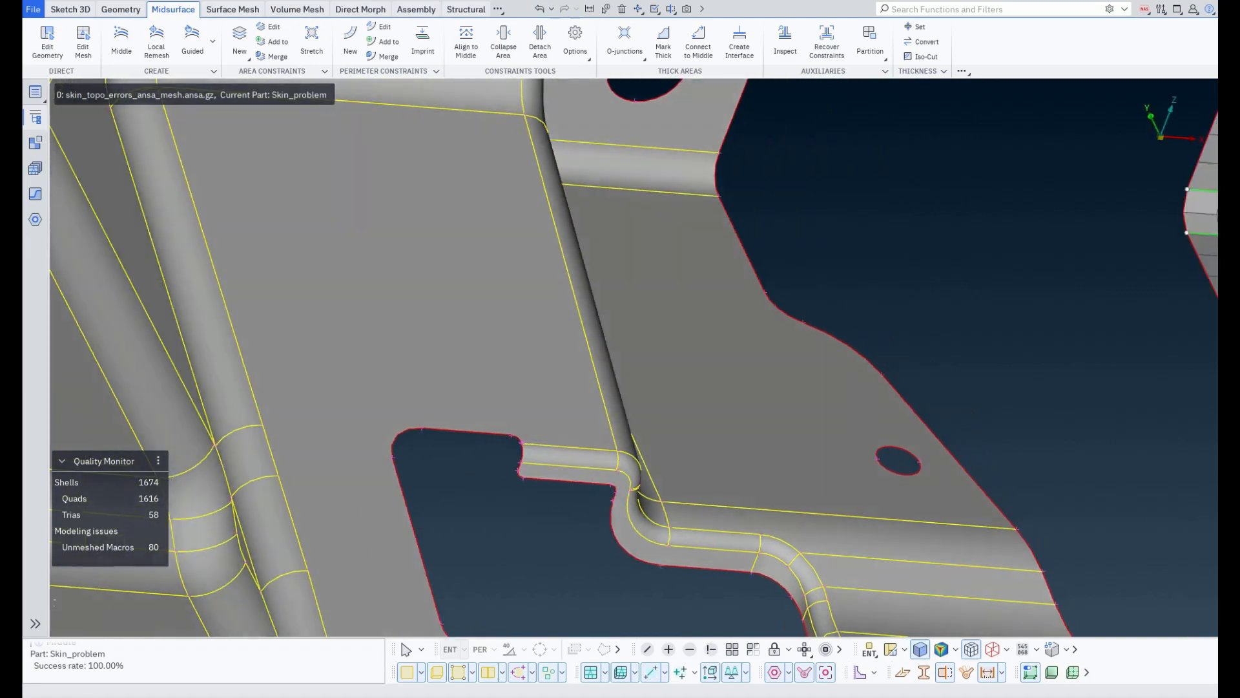
{"action": "scroll", "coordinate": [645, 336], "scroll_direction": "down", "scroll_amount": 5}
{"action": "left_click_drag", "start_coordinate": [646, 336], "coordinate": [594, 381], "text": "ctrl"}
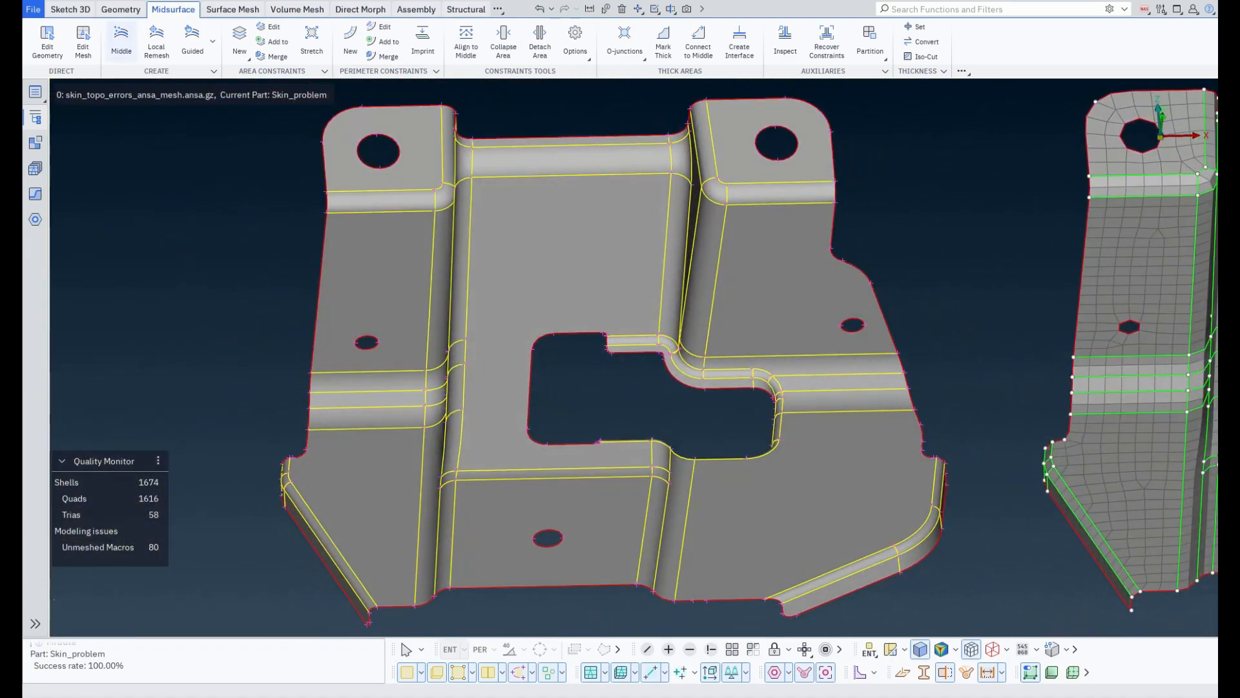
{"action": "left_click", "coordinate": [121, 40]}
Switch to the surface mesh tools and review the basic Surface Mesh settings.
{"action": "left_click", "coordinate": [233, 10]}
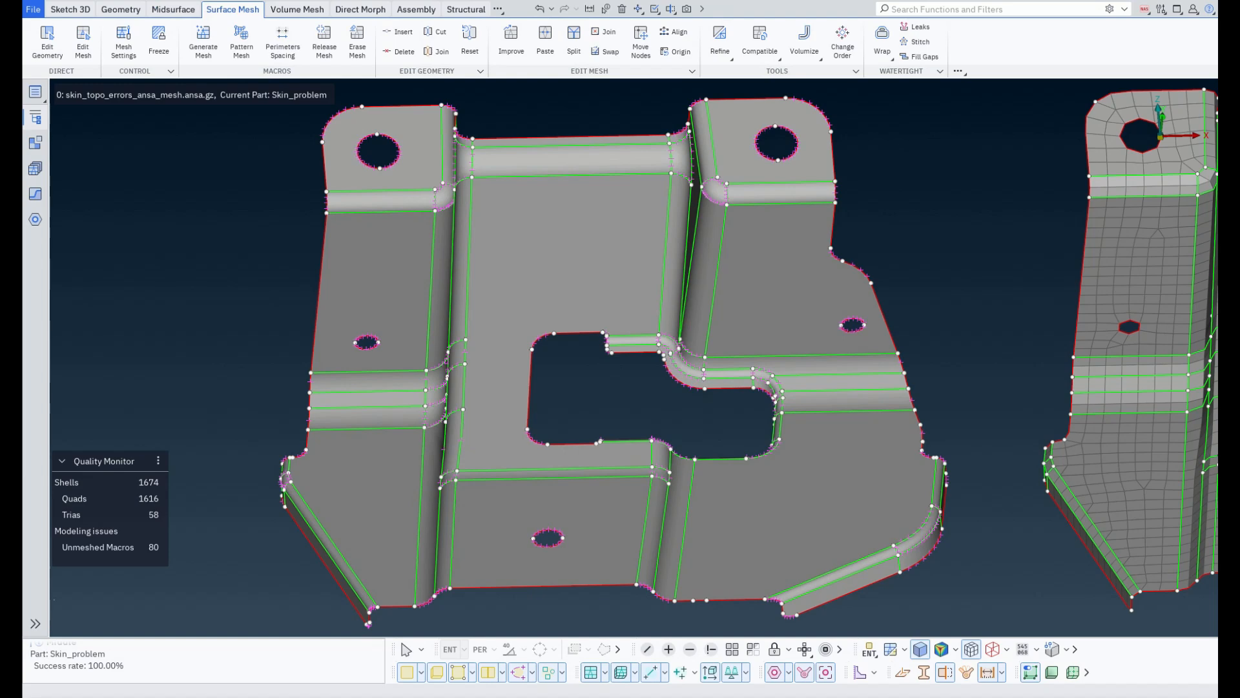
{"action": "left_click", "coordinate": [123, 42]}
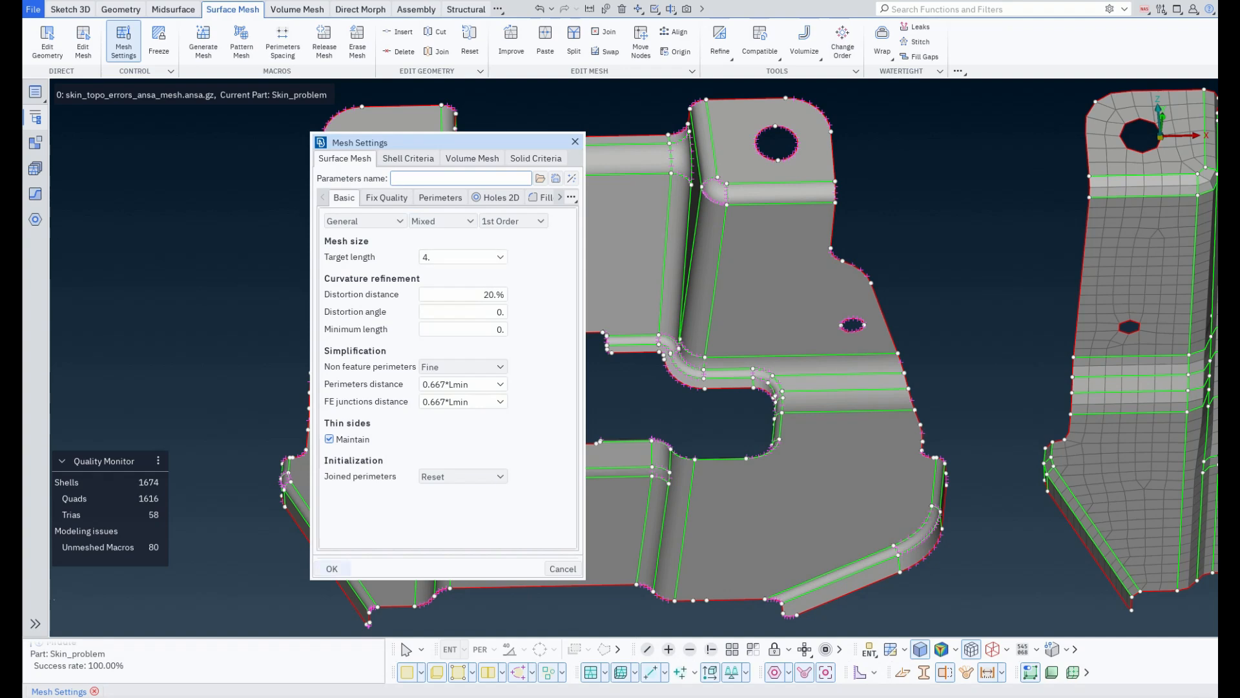
{"action": "key", "text": "Escape"}
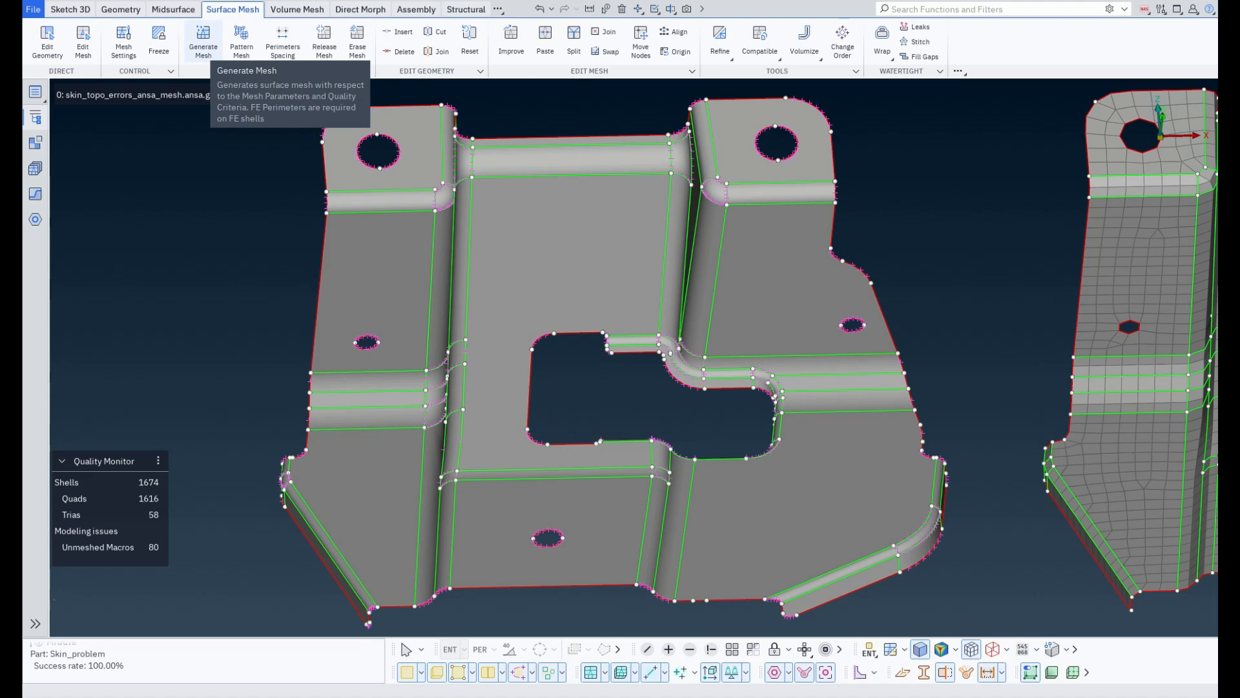
Start Generate Mesh and review the available generator methods, keeping Free as the generator.
{"action": "left_click", "coordinate": [203, 38]}
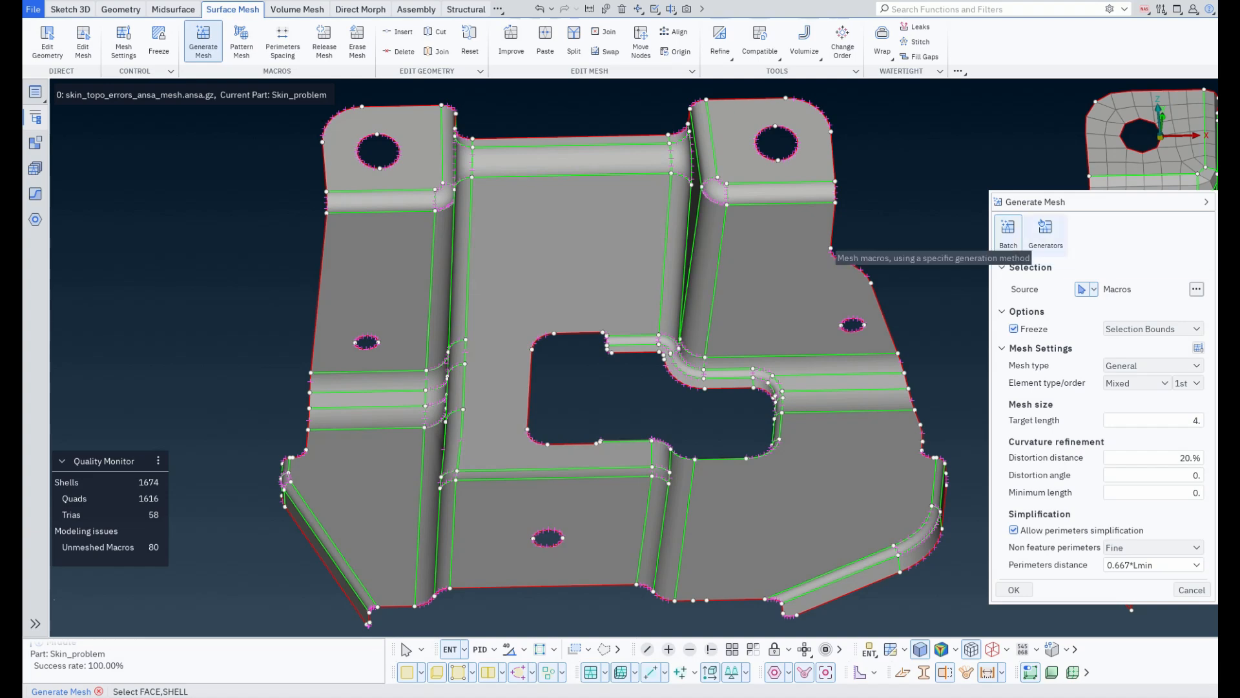
{"action": "left_click", "coordinate": [1044, 229]}
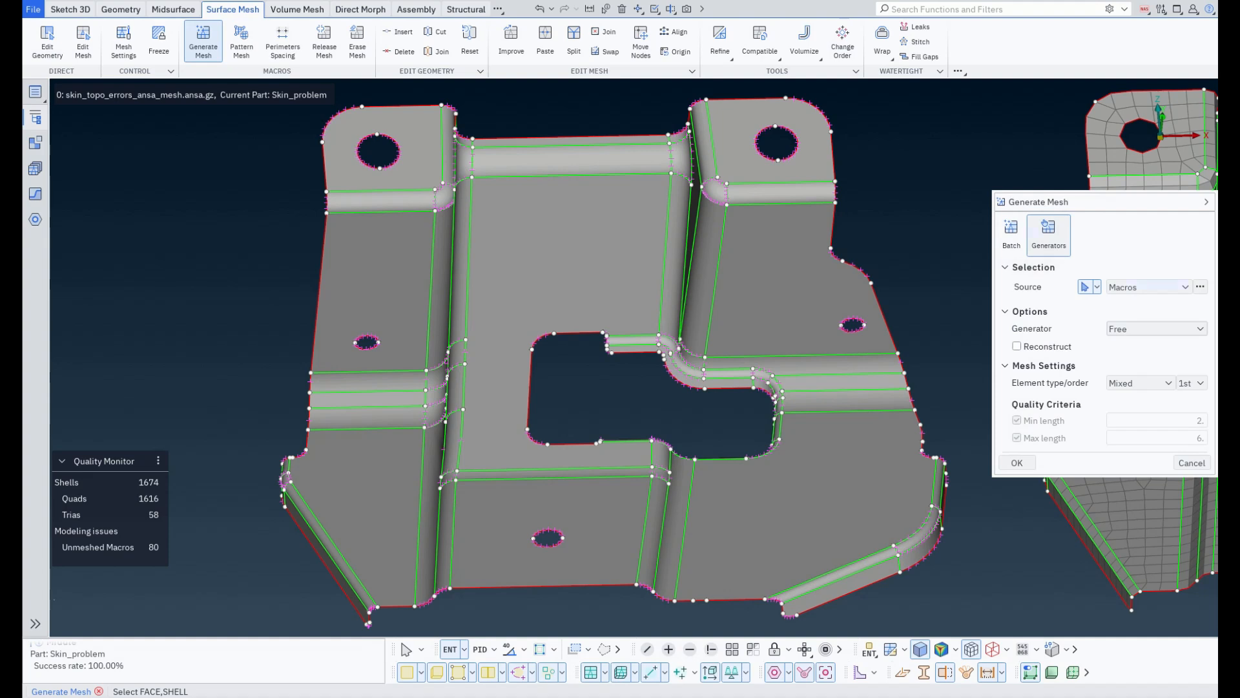
{"action": "left_click", "coordinate": [1157, 328]}
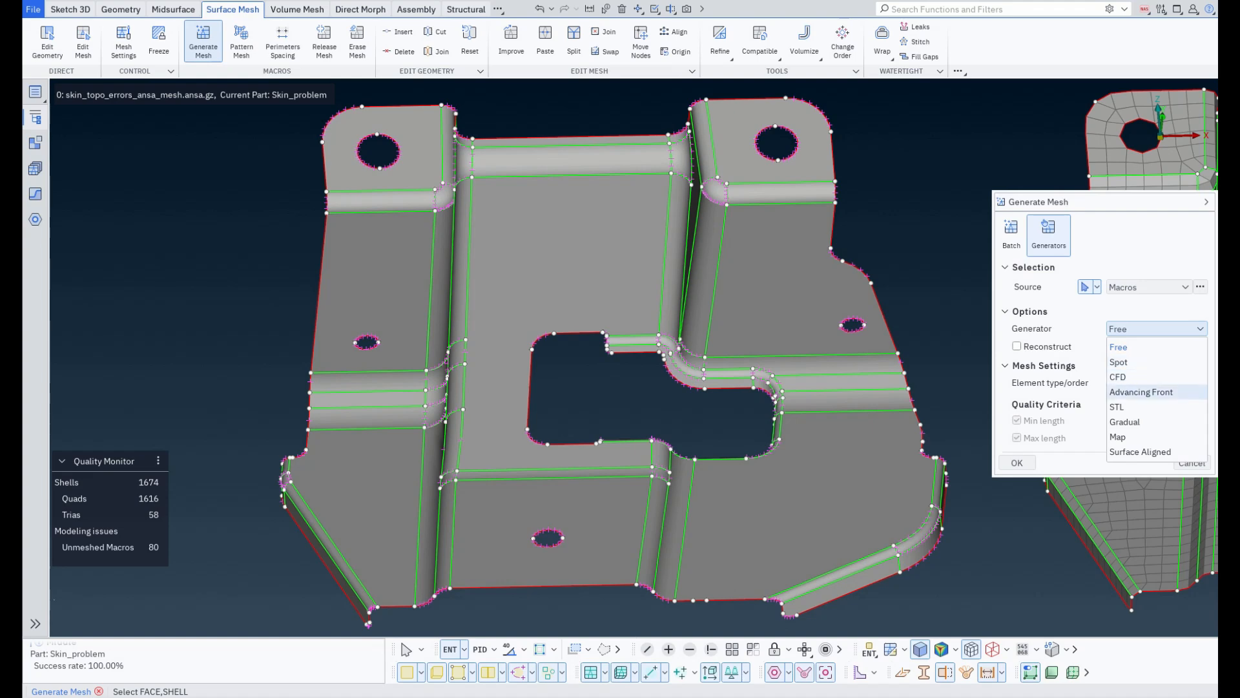
{"action": "left_click", "coordinate": [1155, 347]}
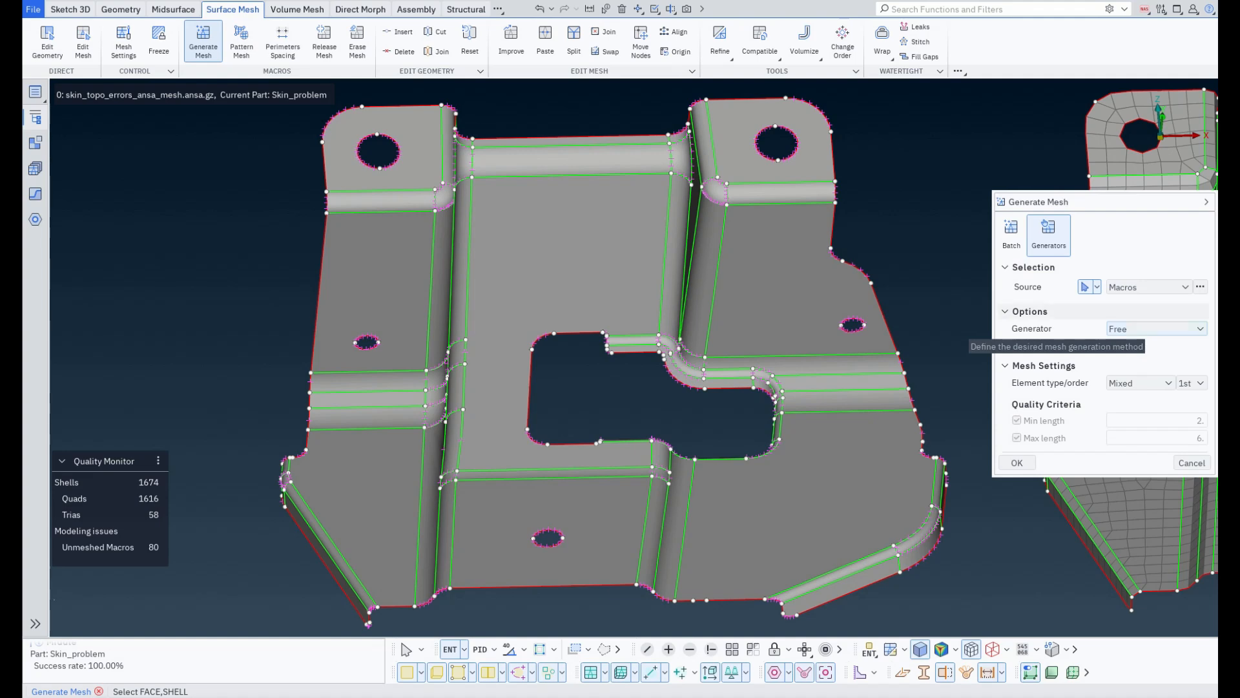
Generate a Batch mesh on the whole bracket middle surface with General type, Mixed elements and target length 4.
{"action": "left_click", "coordinate": [1012, 233]}
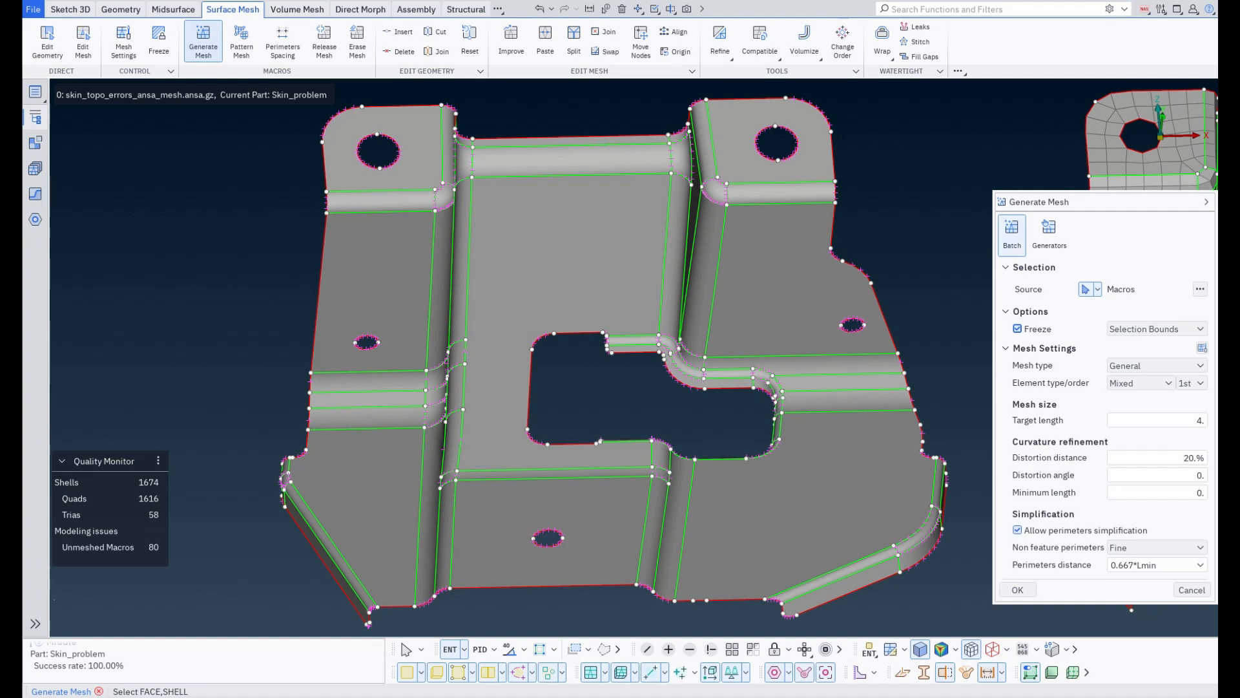
{"action": "left_click_drag", "start_coordinate": [980, 622], "coordinate": [104, 80]}
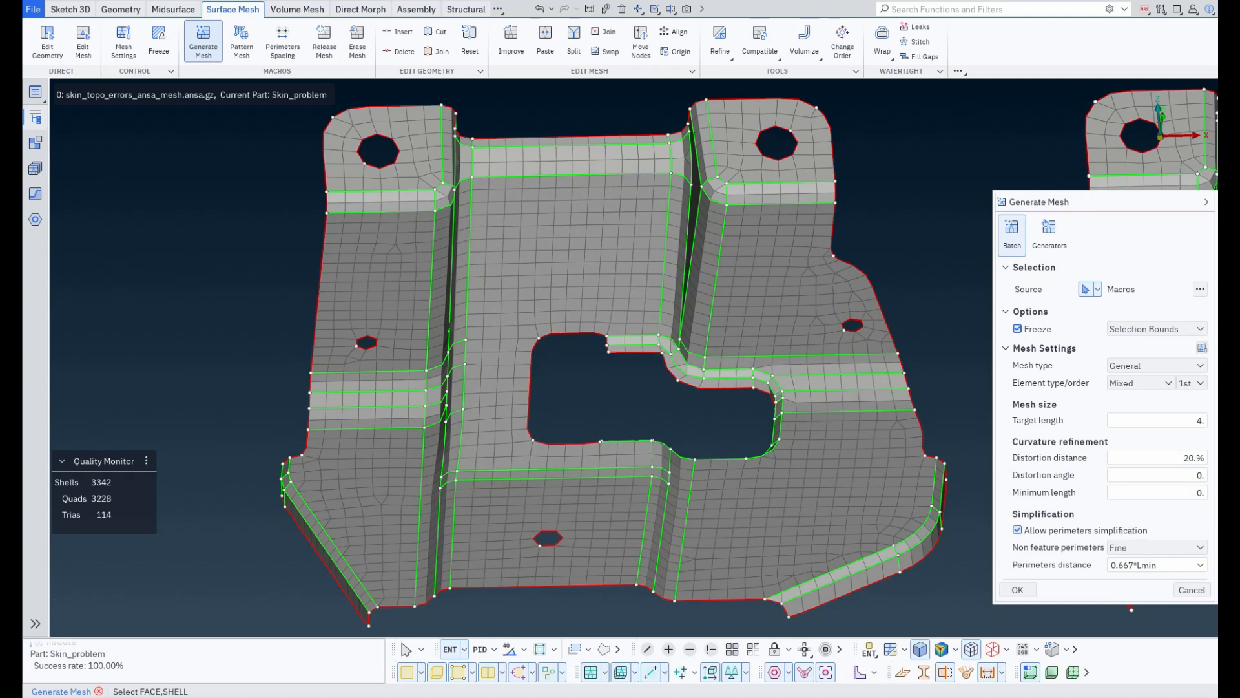
Turn on the display of Joined perimeters.
{"action": "left_click", "coordinate": [502, 671]}
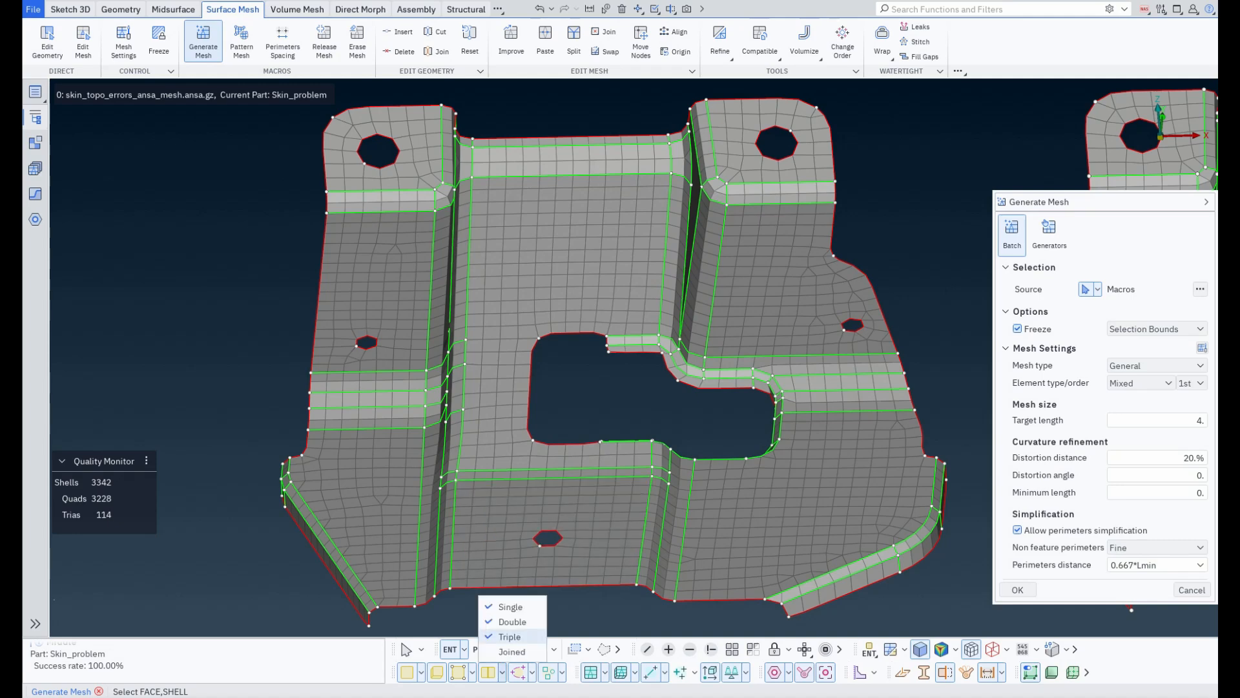
{"action": "left_click", "coordinate": [510, 651]}
{"action": "left_click", "coordinate": [743, 504]}
Examine the joined perimeters at the cutout's fillet corner, comparing the mesh display with the geometry display.
{"action": "left_click_drag", "start_coordinate": [775, 284], "coordinate": [685, 323], "text": "ctrl"}
{"action": "scroll", "coordinate": [633, 358], "scroll_direction": "up", "scroll_amount": 6}
{"action": "middle_click_drag", "start_coordinate": [646, 291], "coordinate": [635, 410], "text": "ctrl"}
{"action": "scroll", "coordinate": [626, 323], "scroll_direction": "up", "scroll_amount": 3}
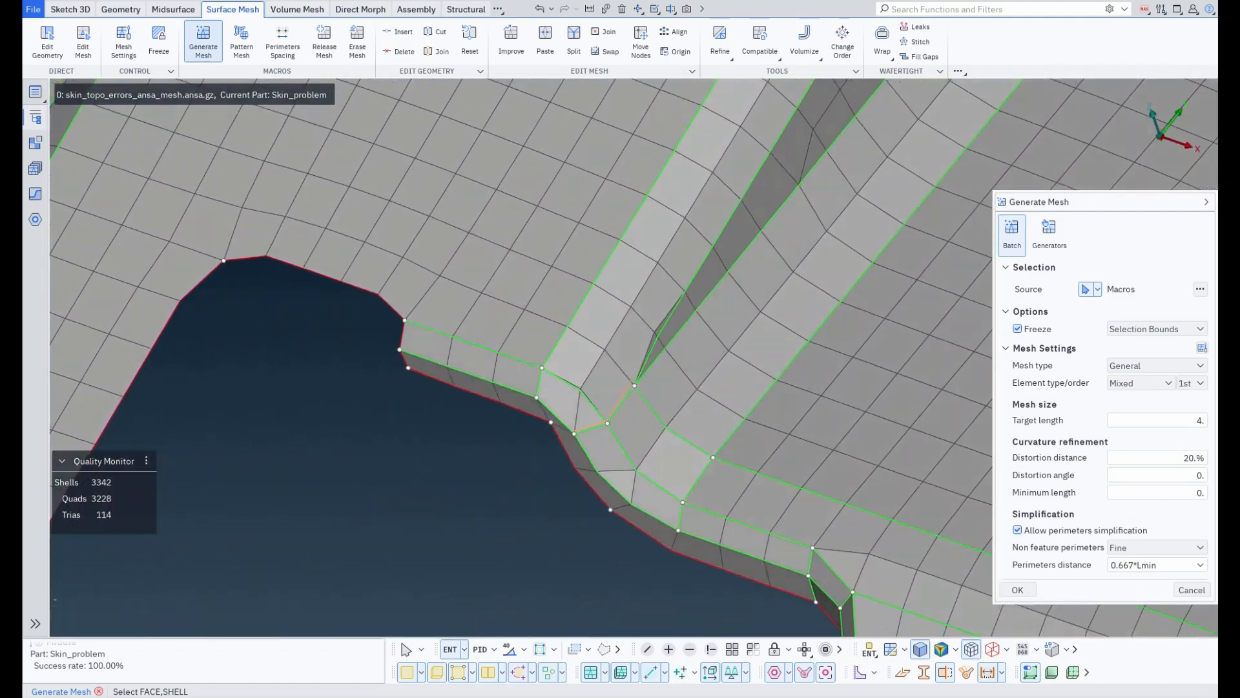
{"action": "scroll", "coordinate": [623, 323], "scroll_direction": "down", "scroll_amount": 2}
{"action": "left_click_drag", "start_coordinate": [623, 362], "coordinate": [627, 329], "text": "ctrl"}
{"action": "scroll", "coordinate": [627, 329], "scroll_direction": "up", "scroll_amount": 3}
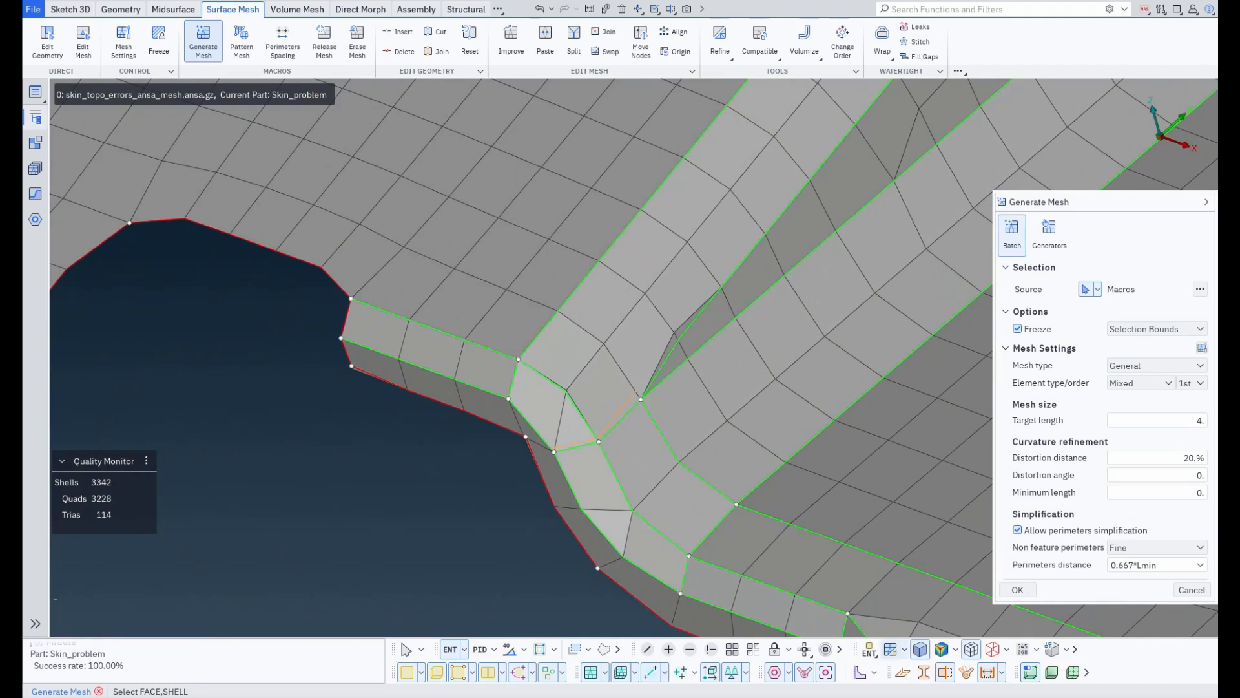
{"action": "left_click", "coordinate": [892, 649]}
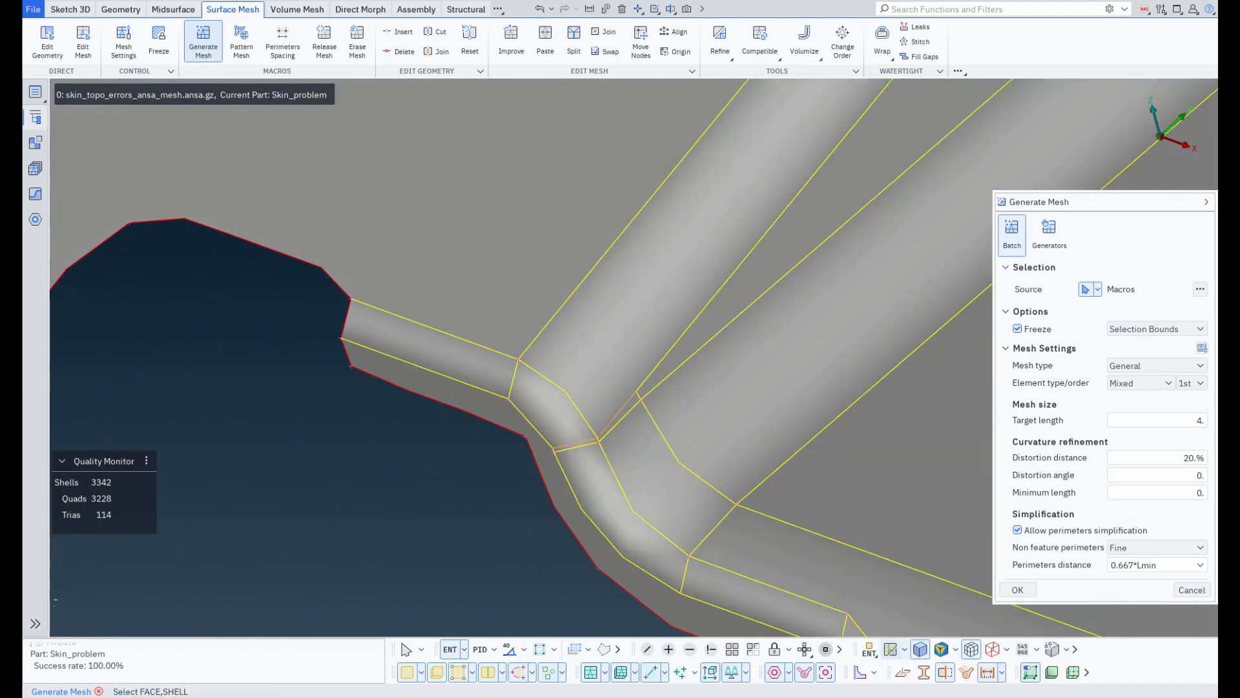
{"action": "left_click", "coordinate": [891, 649]}
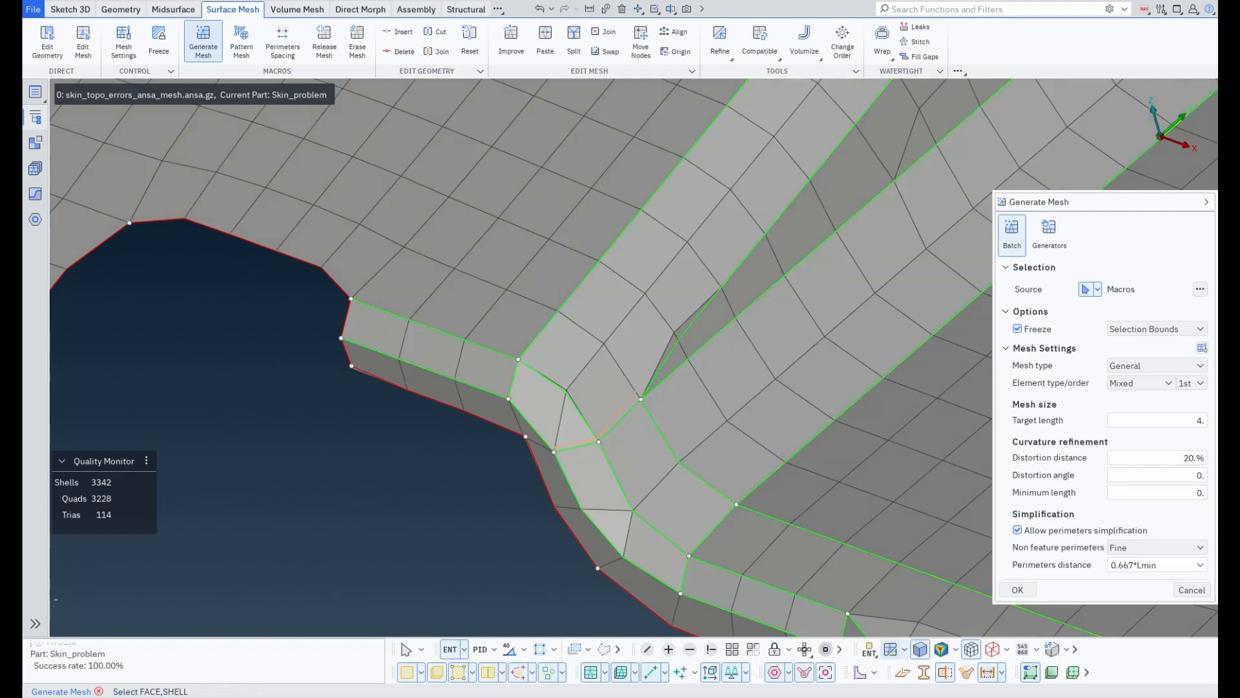
{"action": "left_click", "coordinate": [891, 649]}
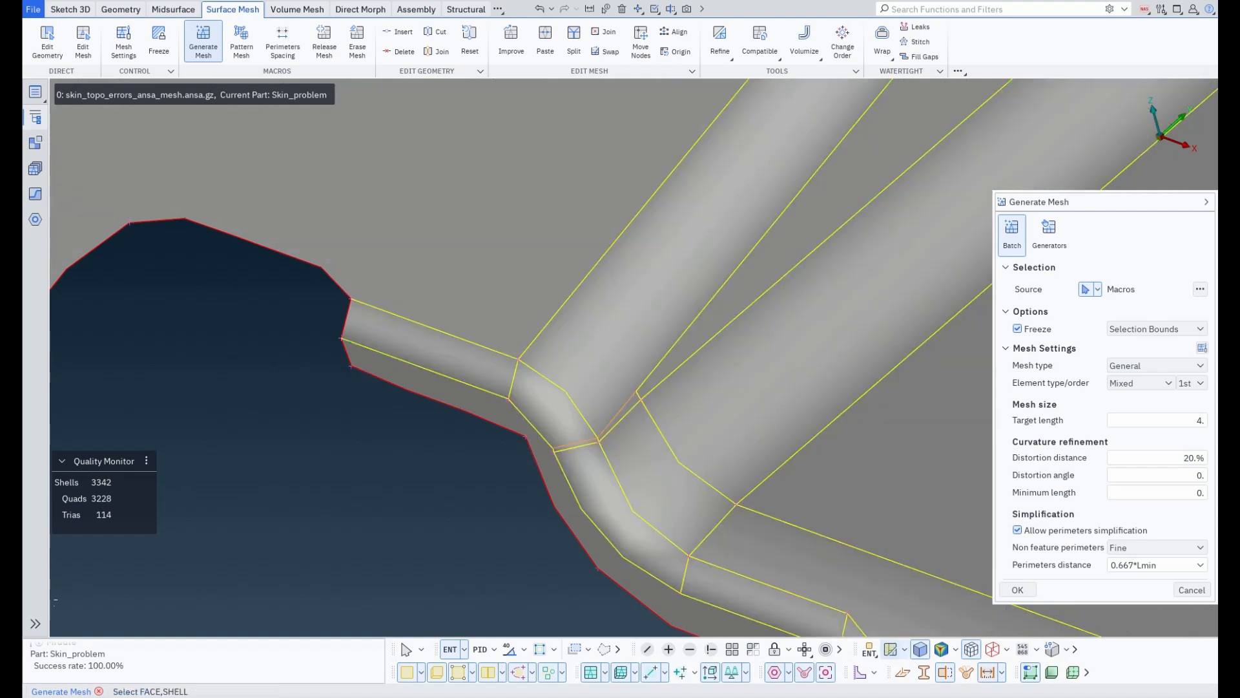
{"action": "left_click", "coordinate": [892, 649]}
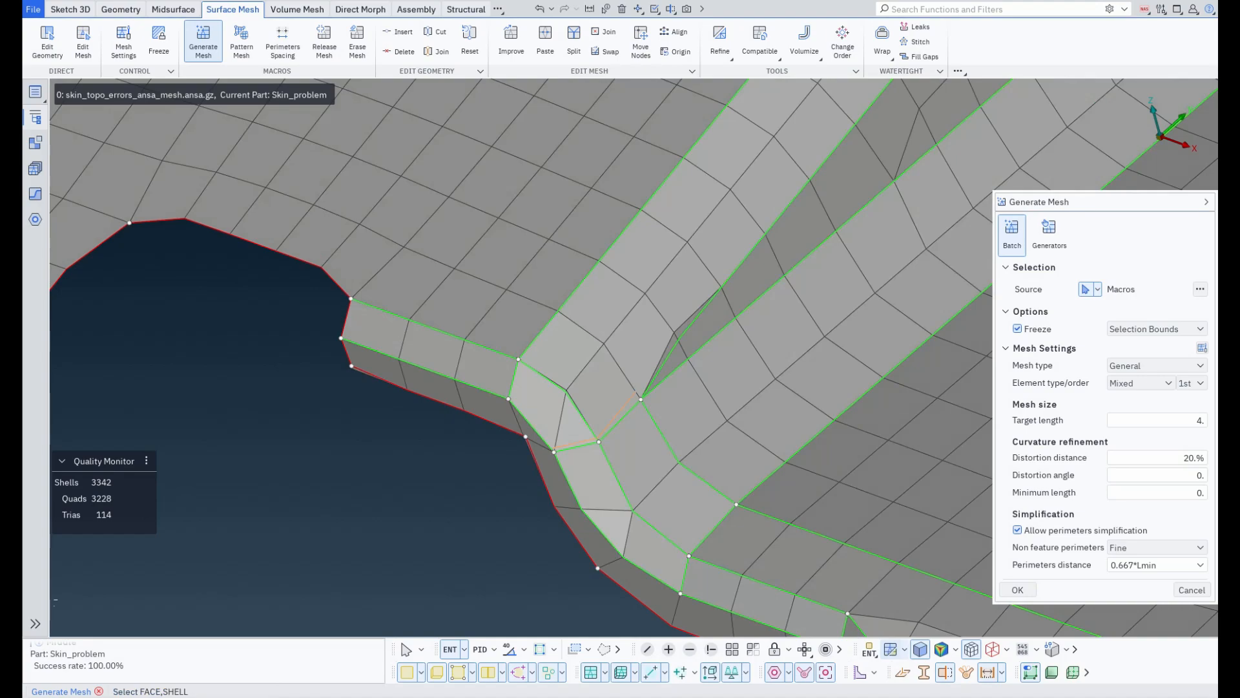
Display the bracket mesh by Quality Criteria, check the whole part and leave the Generate Mesh function.
{"action": "scroll", "coordinate": [633, 358], "scroll_direction": "down", "scroll_amount": 5}
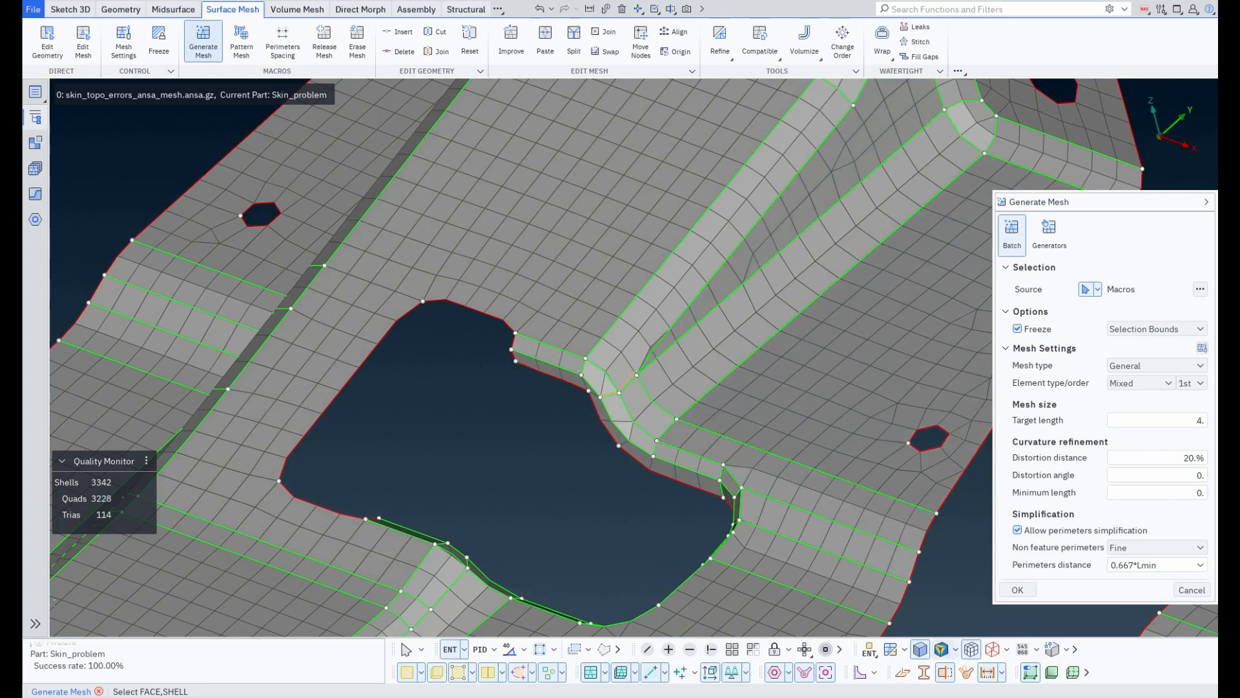
{"action": "left_click", "coordinate": [955, 649]}
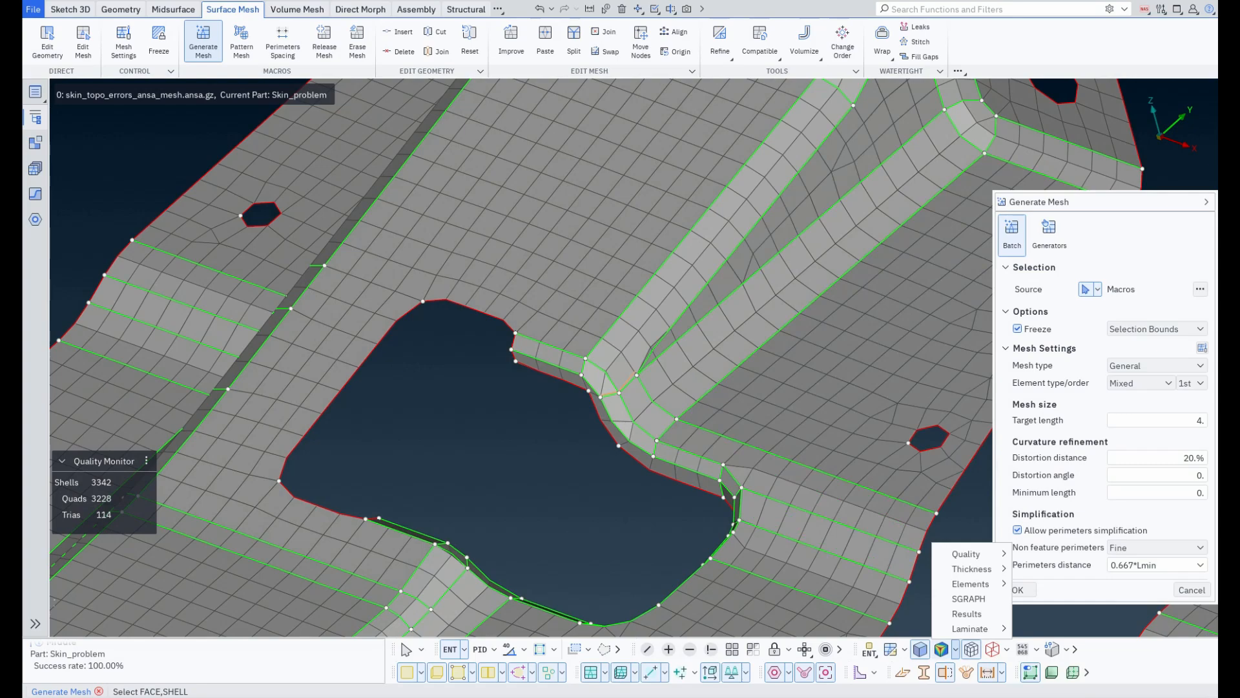
{"action": "mouse_move", "coordinate": [972, 554]}
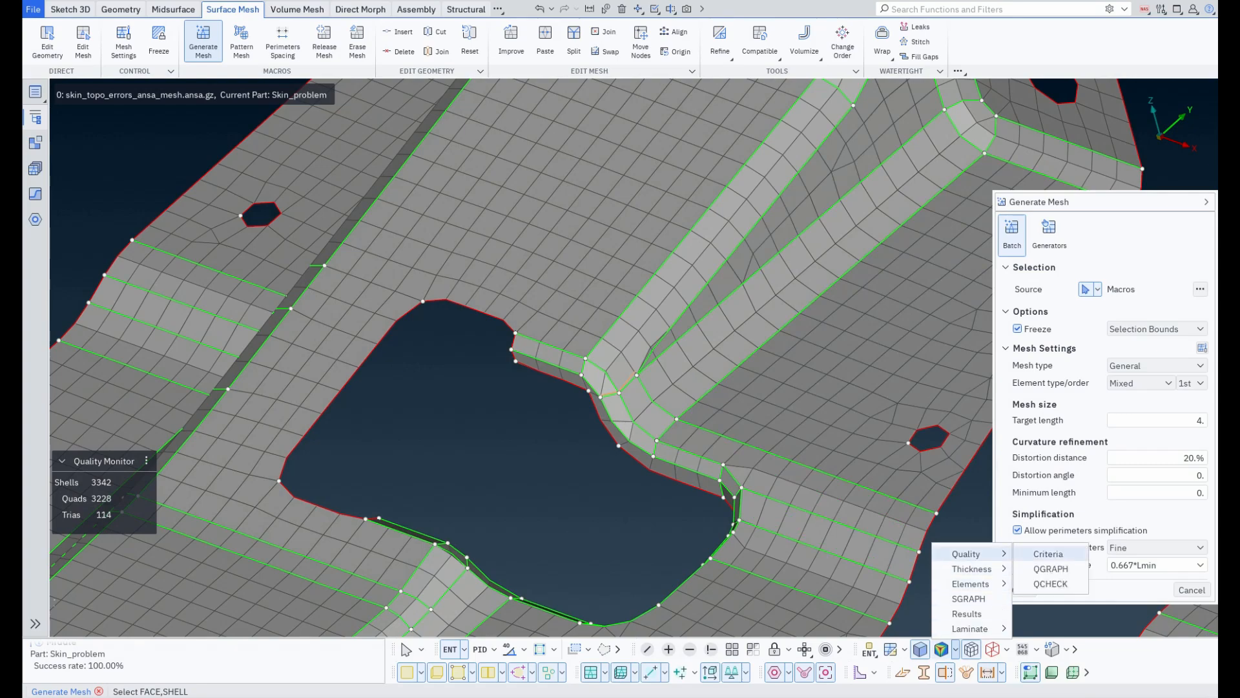
{"action": "left_click", "coordinate": [1047, 554]}
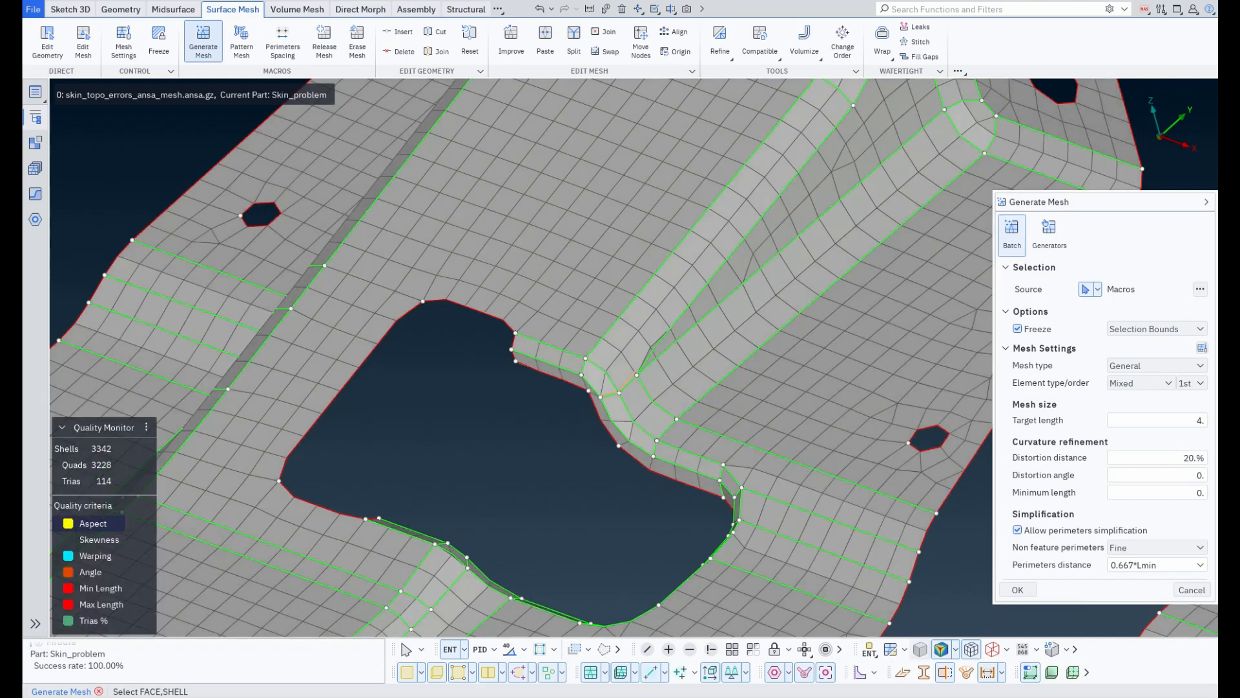
{"action": "scroll", "coordinate": [633, 361], "scroll_direction": "down", "scroll_amount": 3}
{"action": "scroll", "coordinate": [607, 336], "scroll_direction": "down", "scroll_amount": 2}
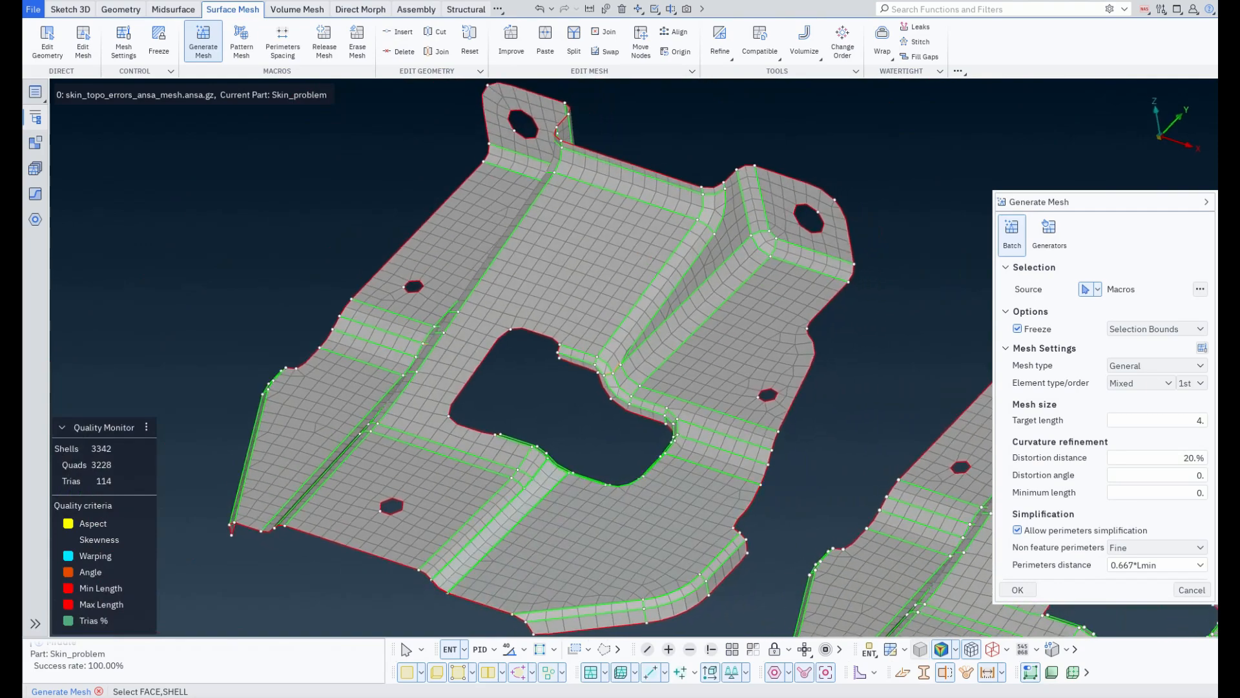
{"action": "key", "text": "Escape"}
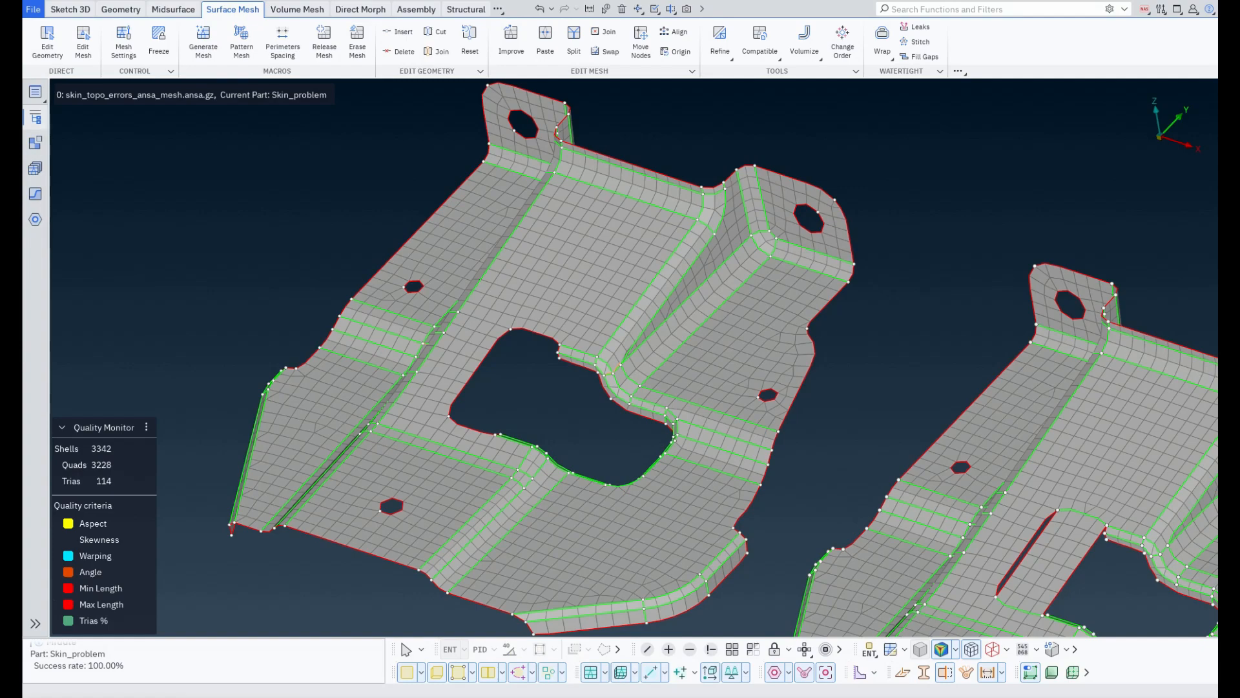
Move a mesh node near the cutout's edge along the surface with Move Nodes, and check the active quality display mode.
{"action": "scroll", "coordinate": [575, 368], "scroll_direction": "up", "scroll_amount": 4}
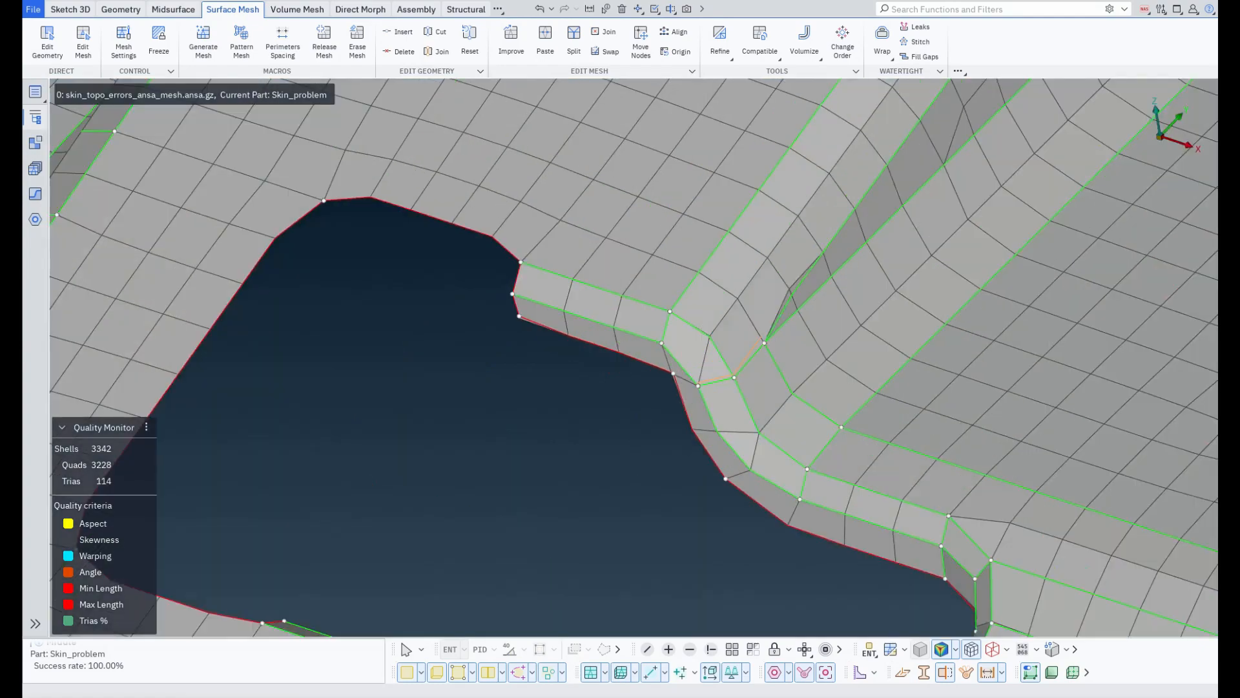
{"action": "left_click", "coordinate": [640, 42]}
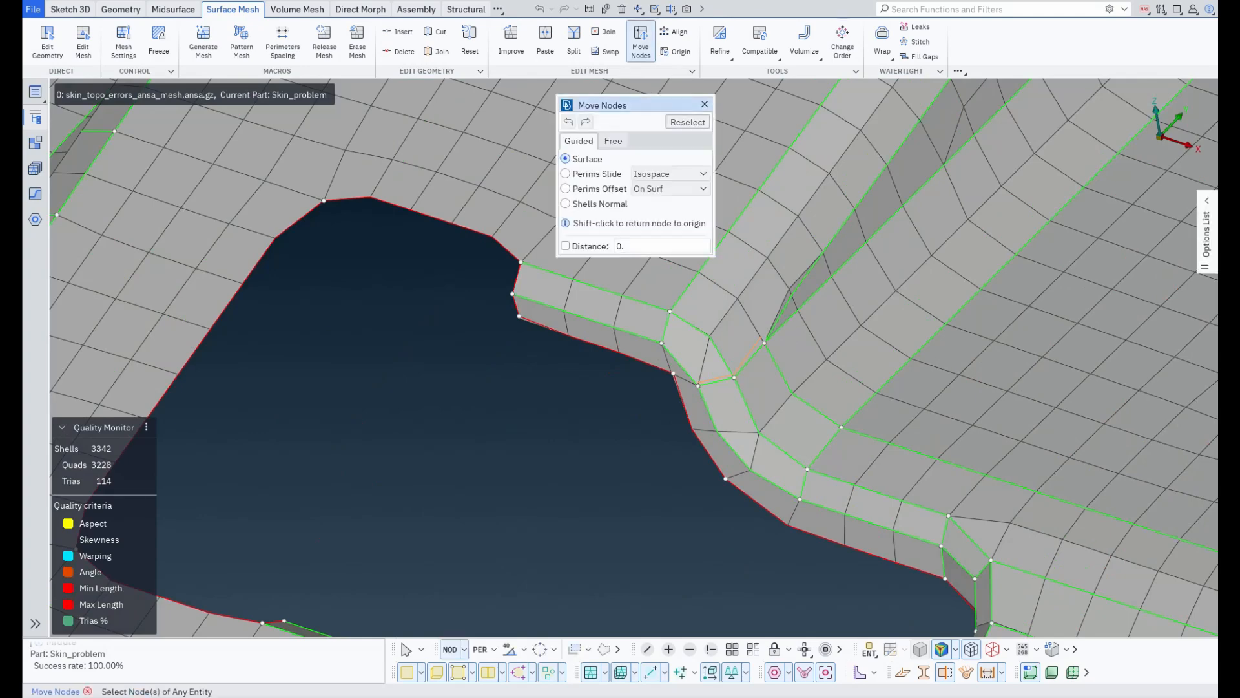
{"action": "left_click_drag", "start_coordinate": [614, 104], "coordinate": [953, 167]}
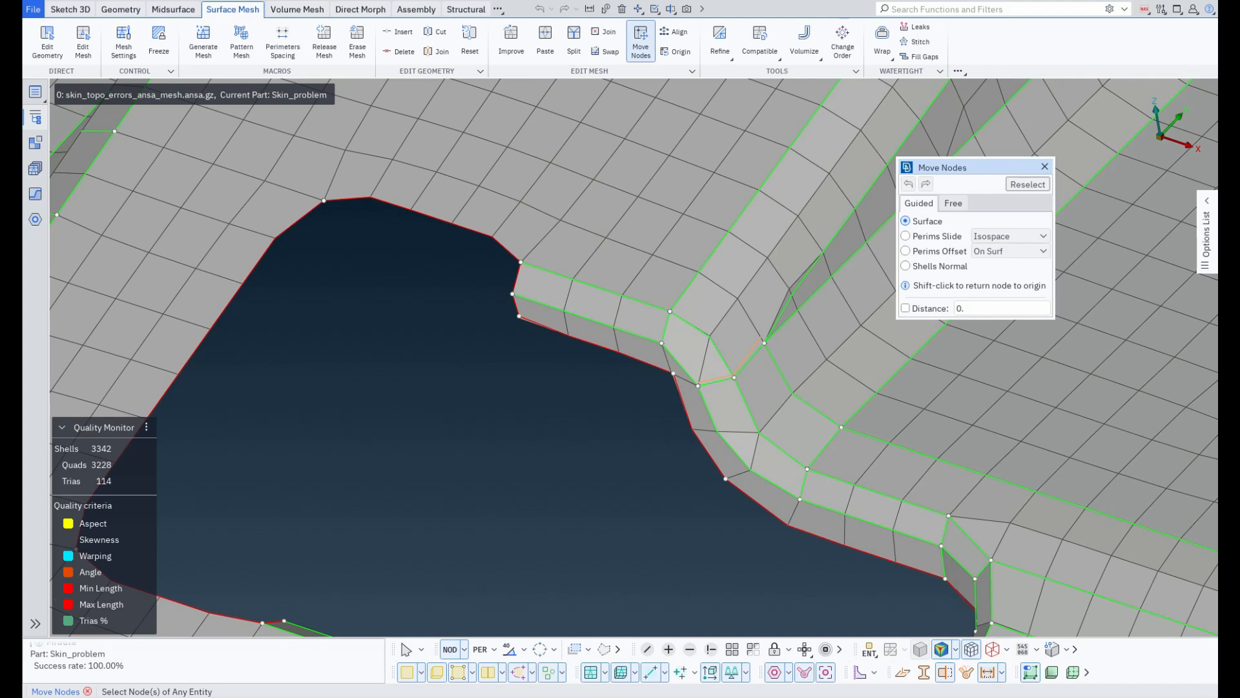
{"action": "left_click", "coordinate": [560, 221]}
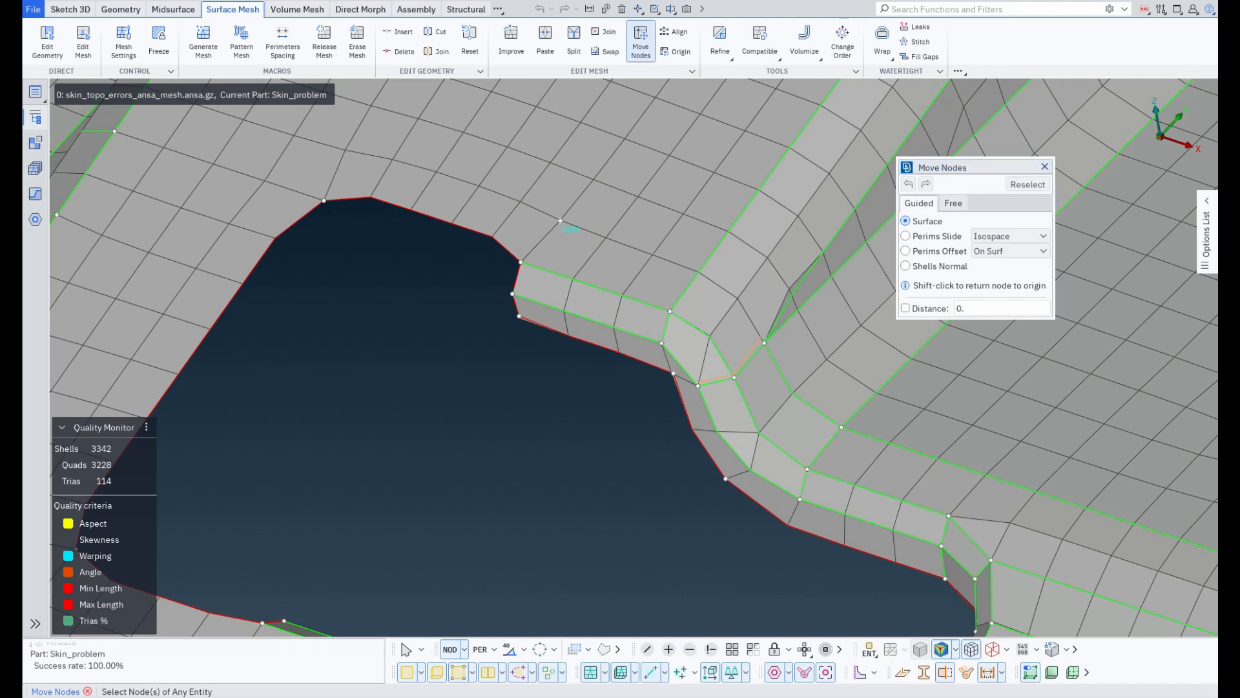
{"action": "left_click_drag", "start_coordinate": [560, 220], "coordinate": [586, 229]}
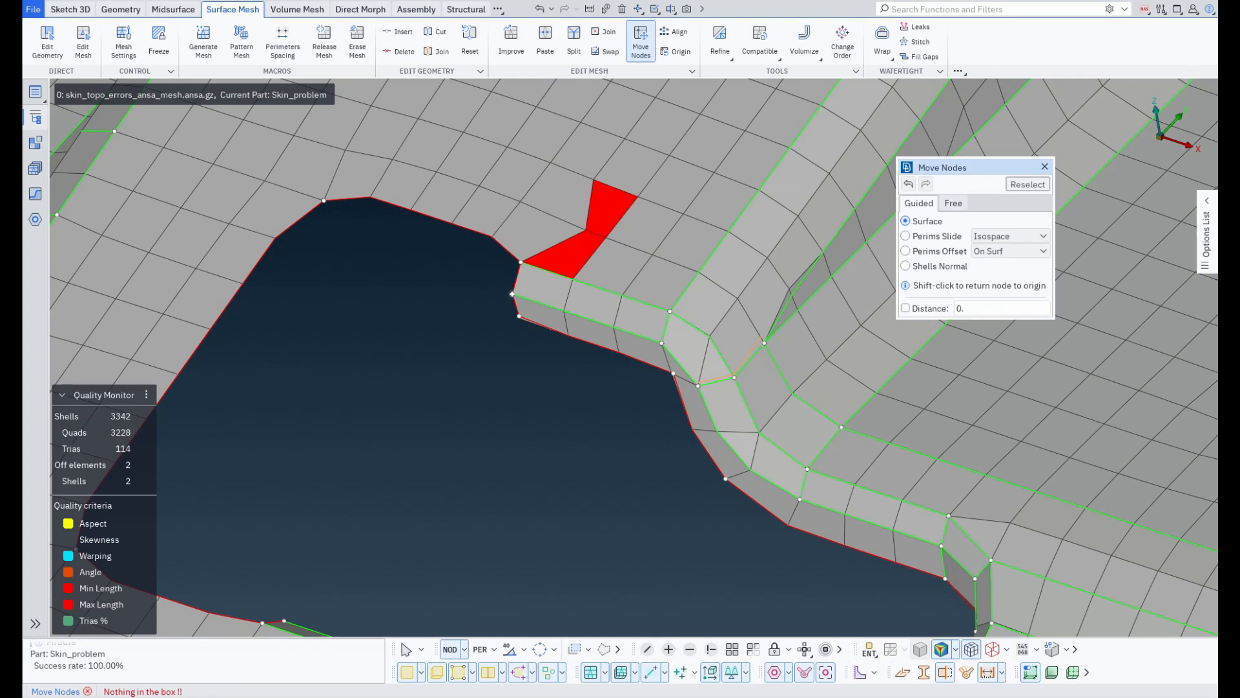
{"action": "key", "text": "Escape"}
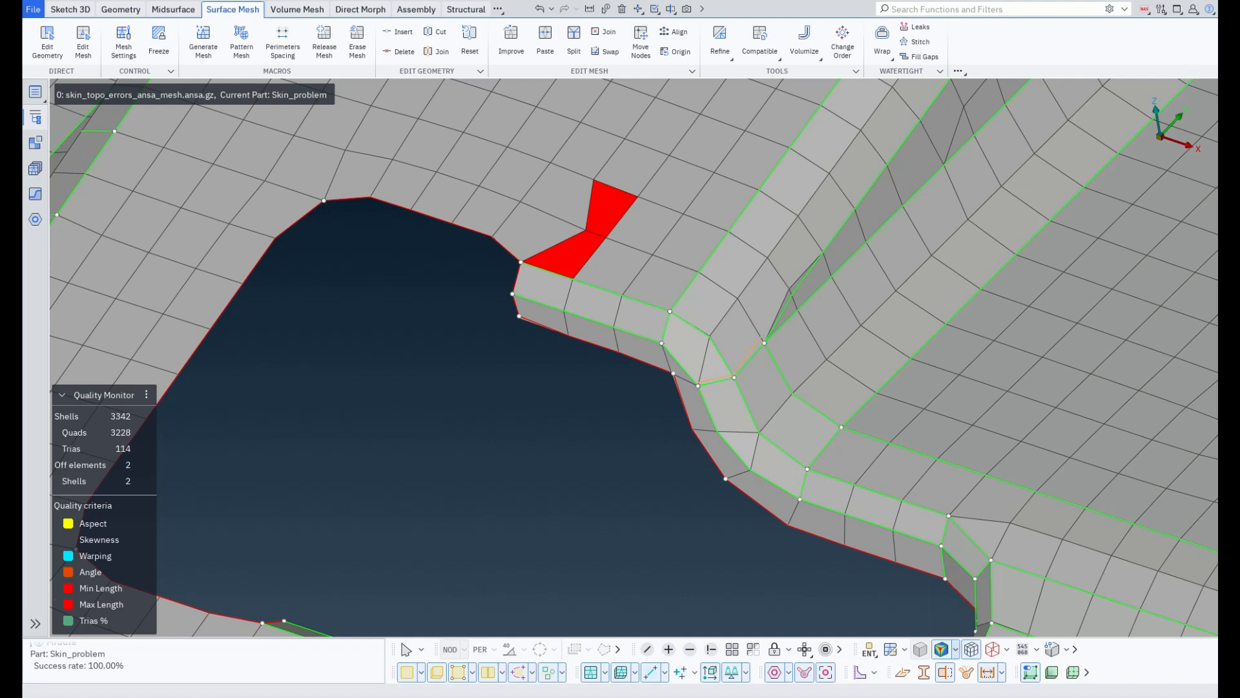
{"action": "left_click", "coordinate": [955, 649]}
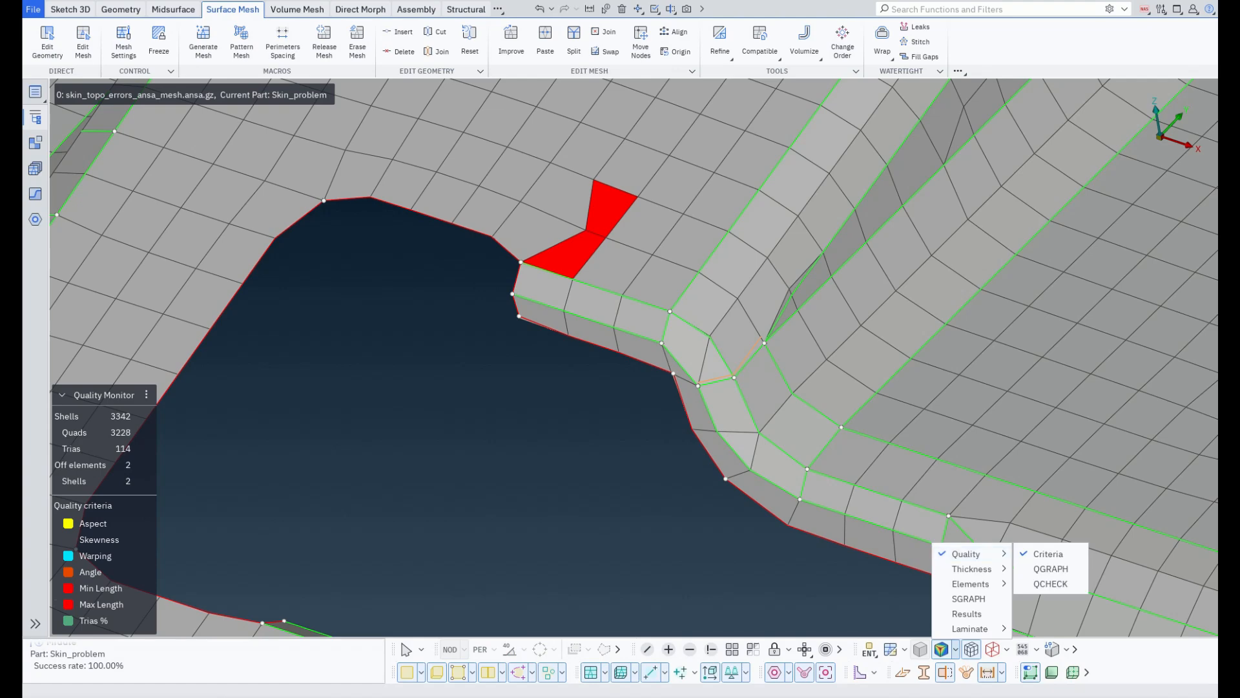
{"action": "key", "text": "Escape"}
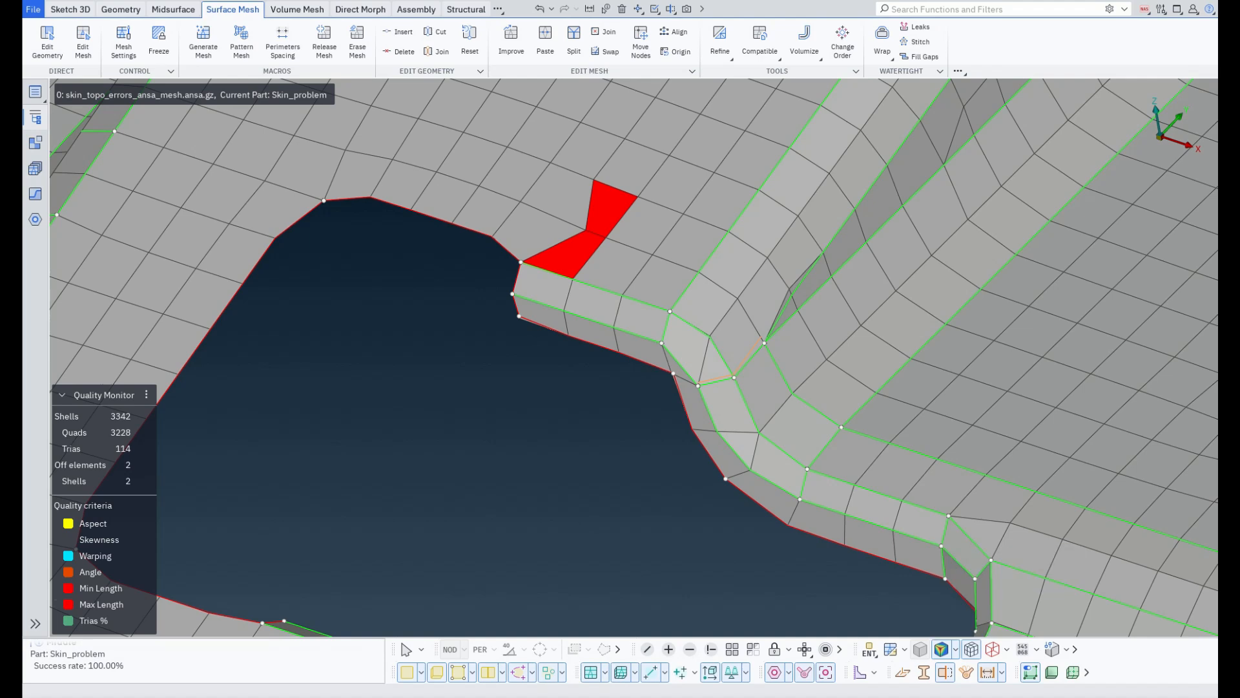
Preview Fix Quality on the shells around the moved node, and Smooth them instead with Fix violating shells enabled.
{"action": "left_click", "coordinate": [511, 41]}
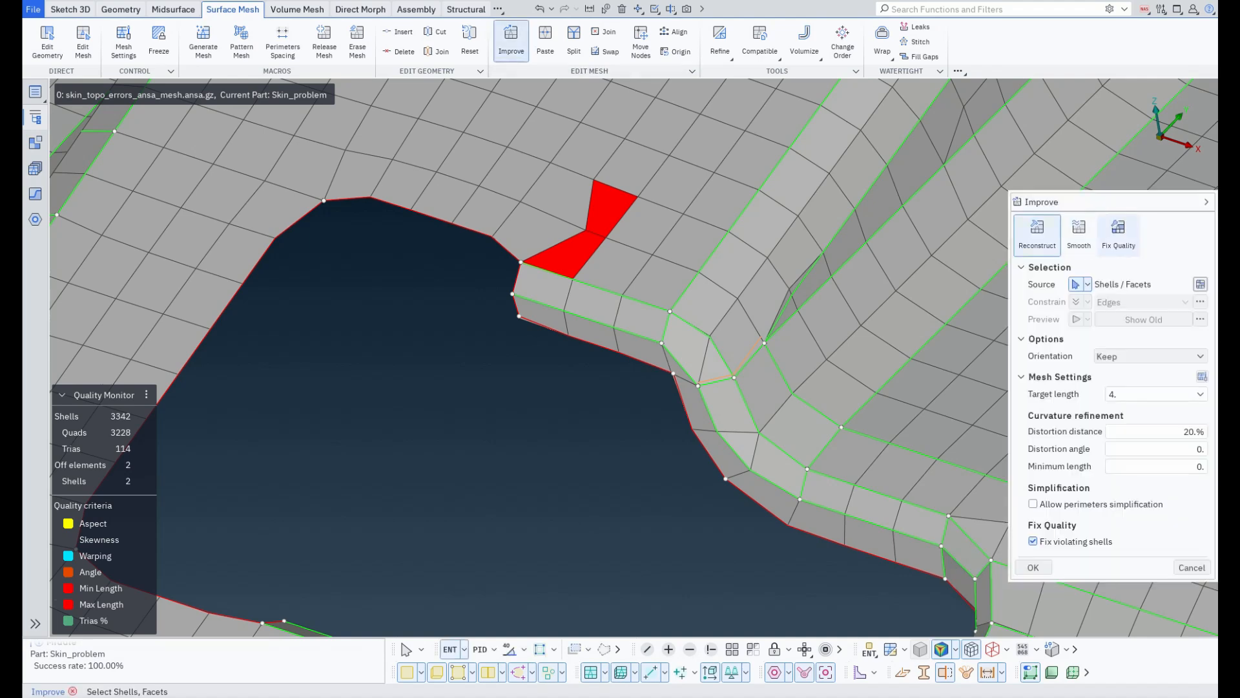
{"action": "left_click", "coordinate": [1118, 235]}
{"action": "left_click_drag", "start_coordinate": [404, 203], "coordinate": [625, 325]}
{"action": "middle_click", "coordinate": [626, 326]}
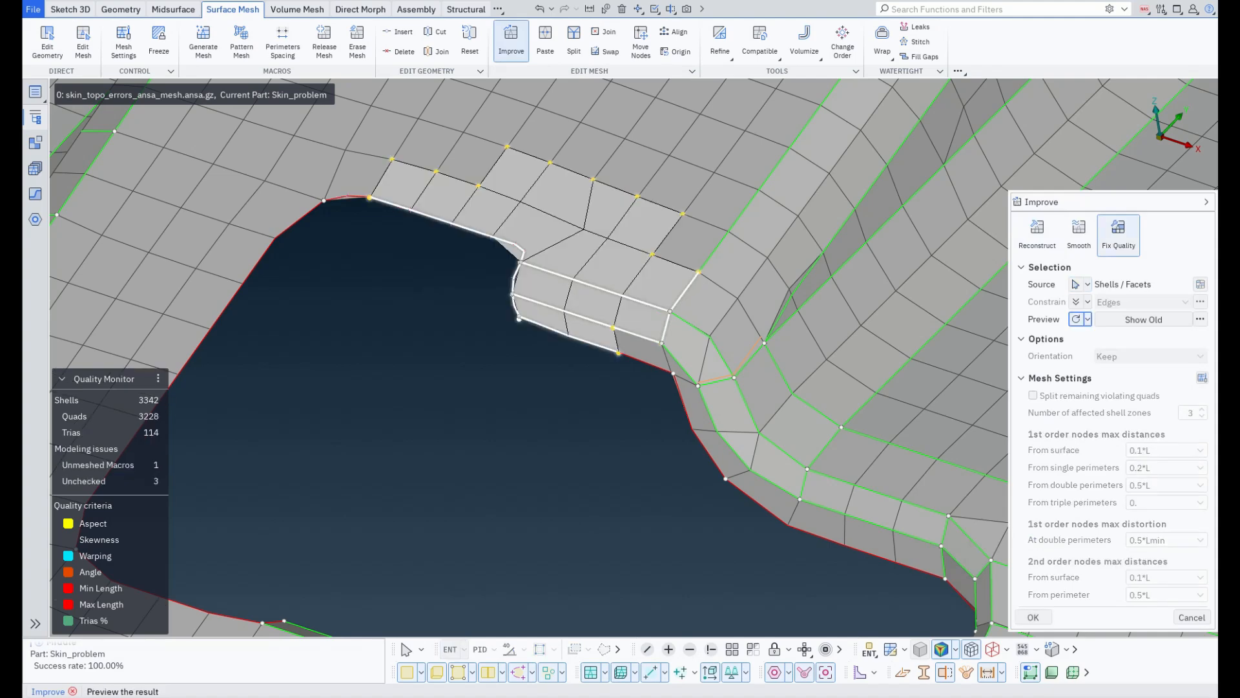
{"action": "left_click", "coordinate": [1078, 235]}
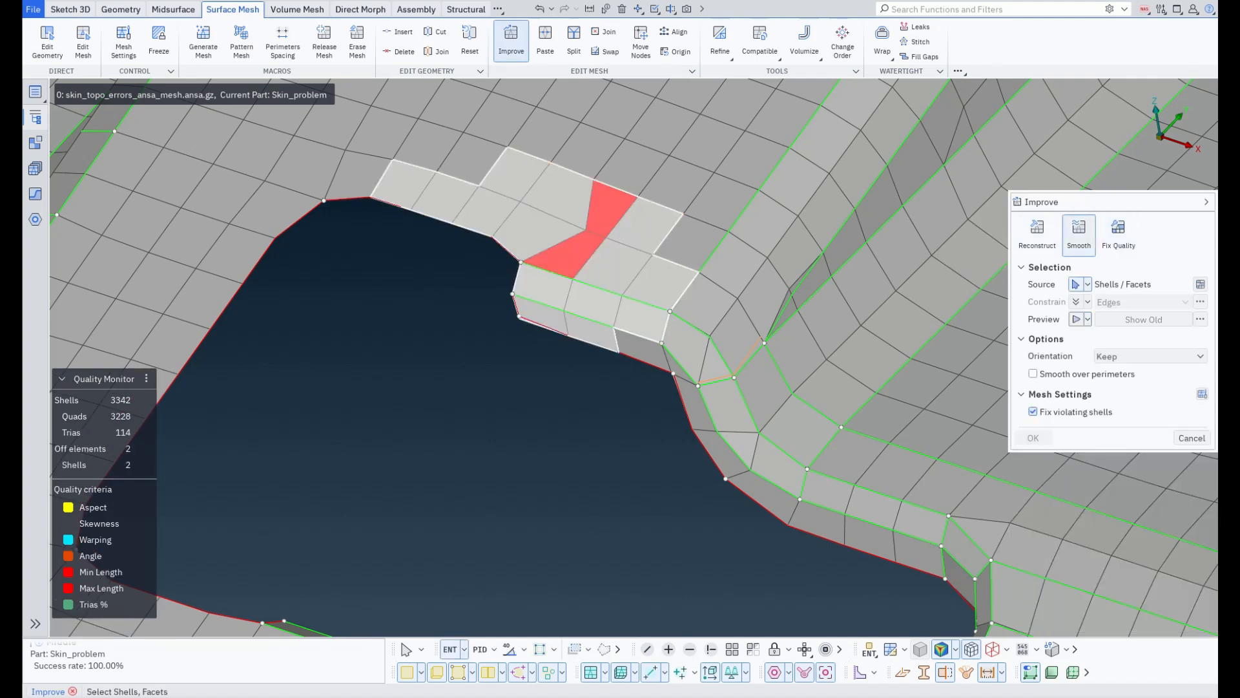
{"action": "middle_click", "coordinate": [625, 326]}
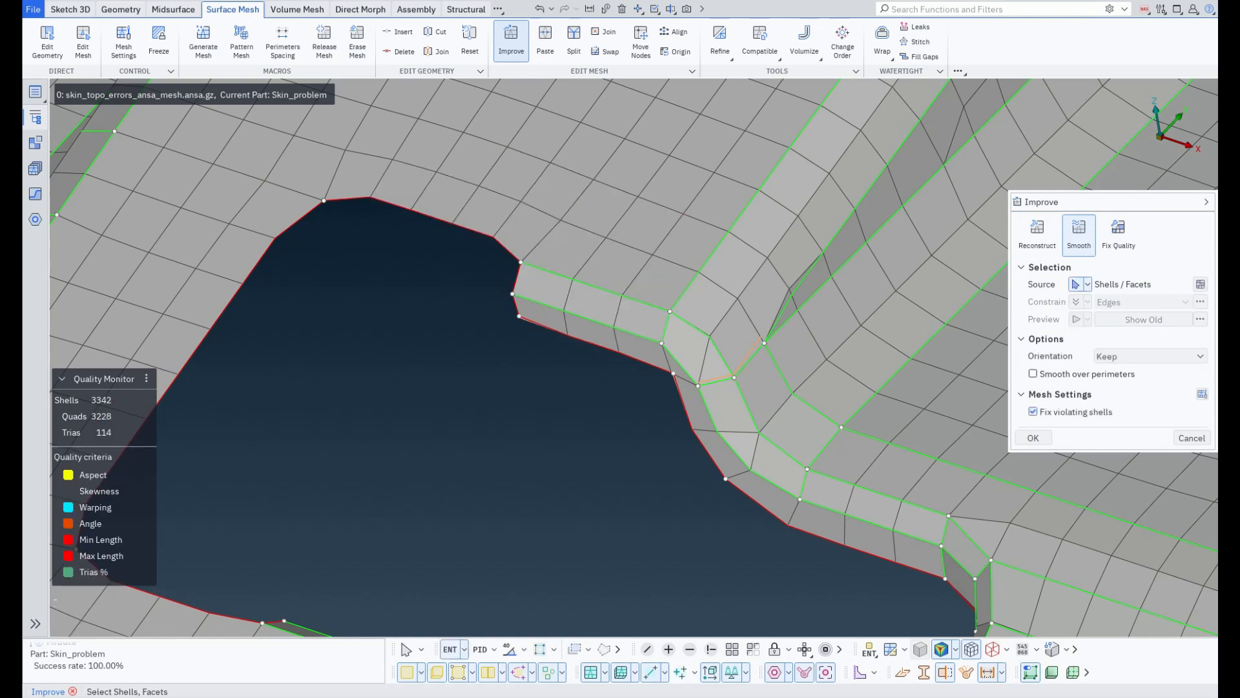